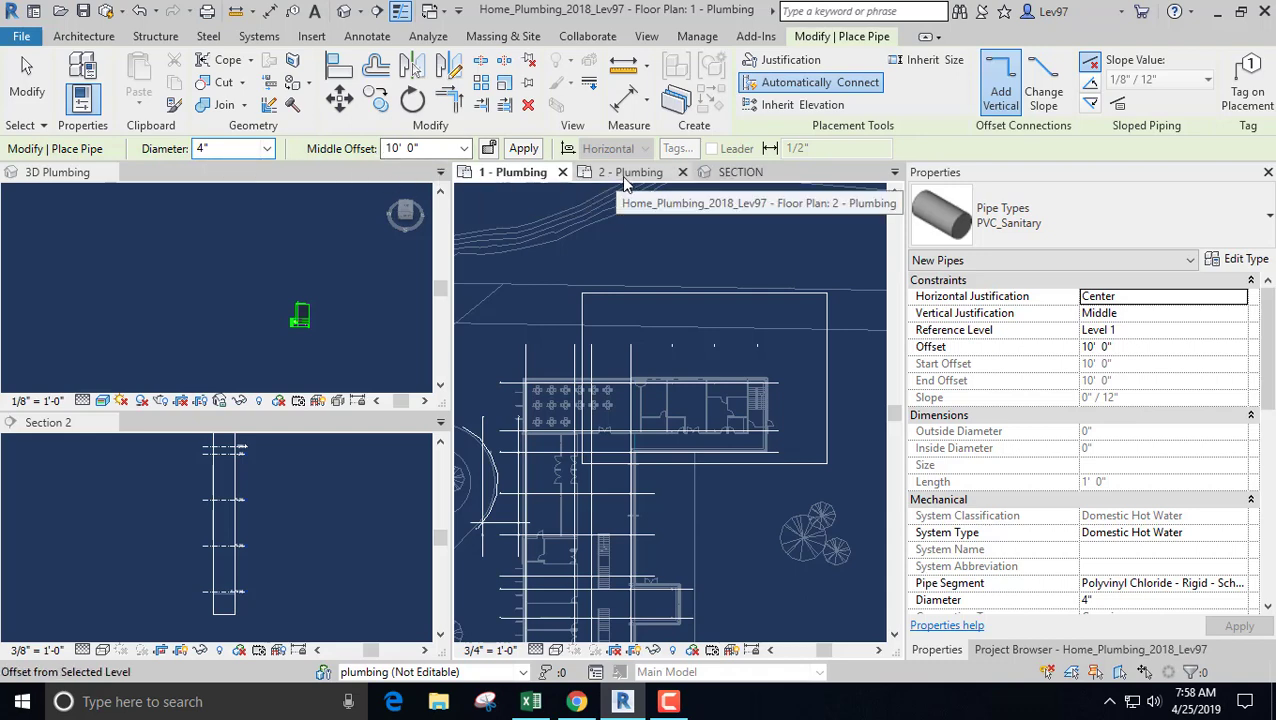
- In the 2 - Plumbing floor plan, set the new pipes' system type to Storm and leave the pipe command
click(600, 176)
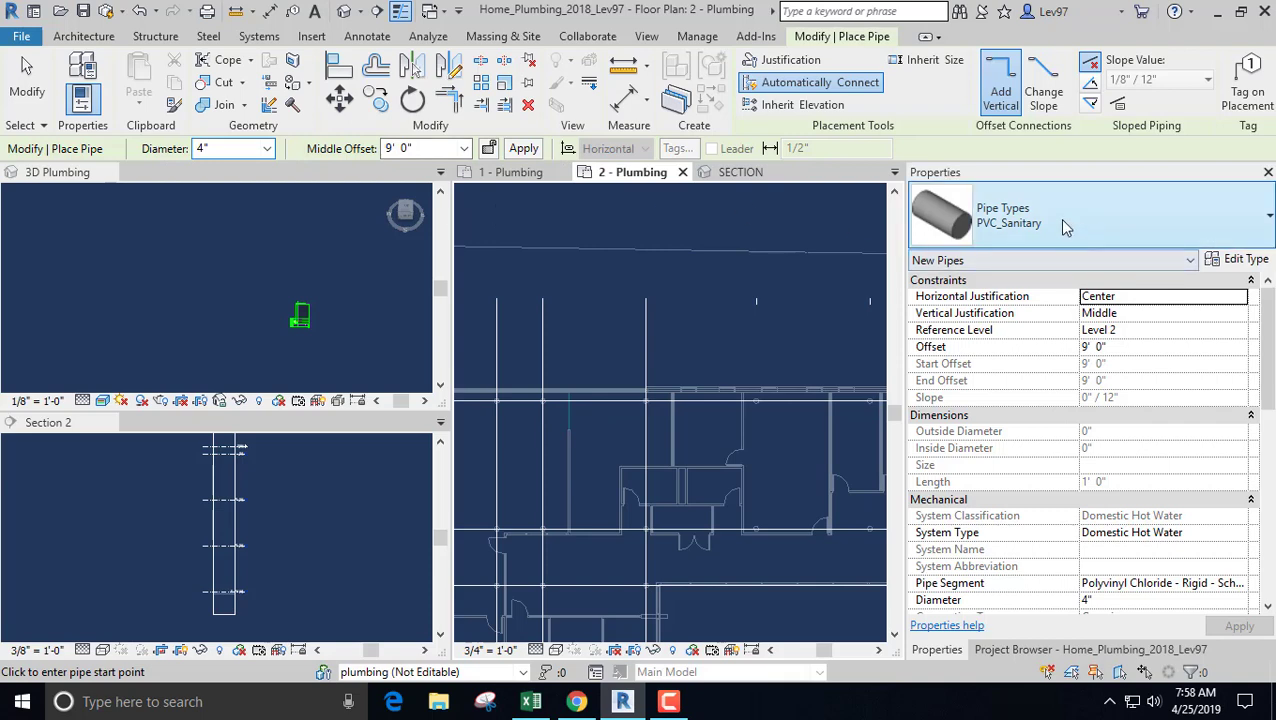
click(1143, 537)
click(1239, 534)
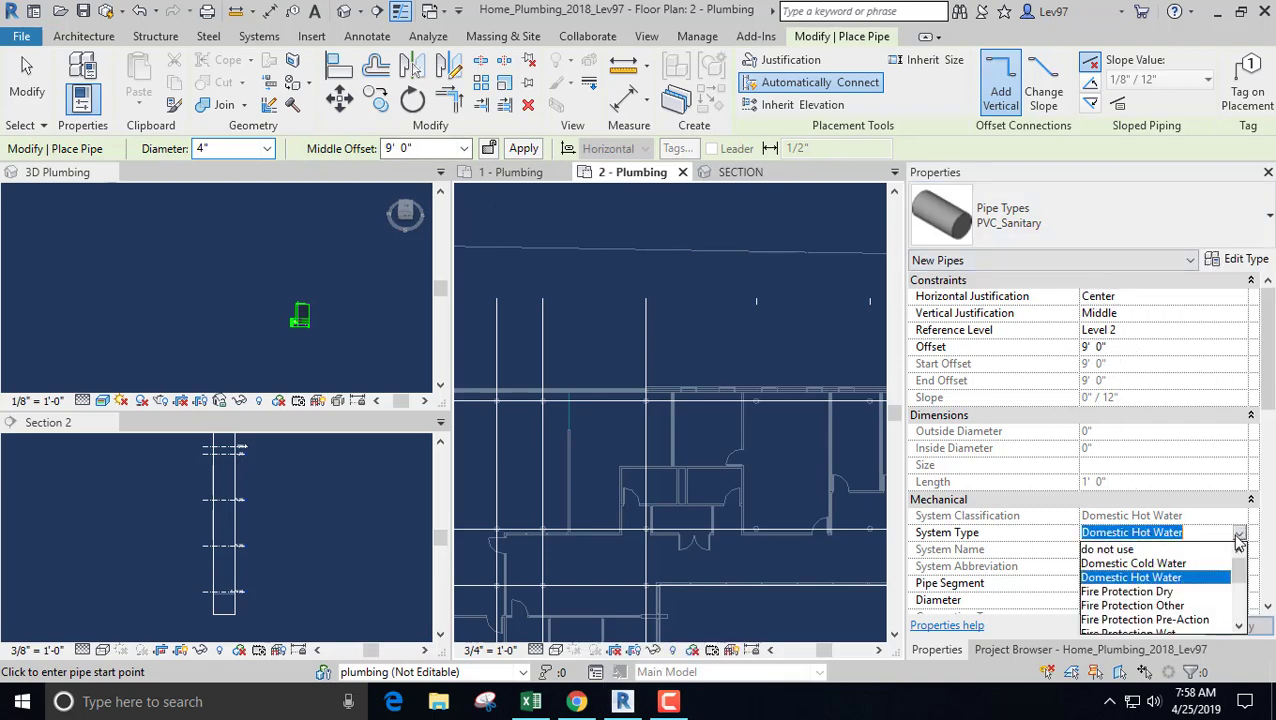
scroll(1140, 580, down, 3)
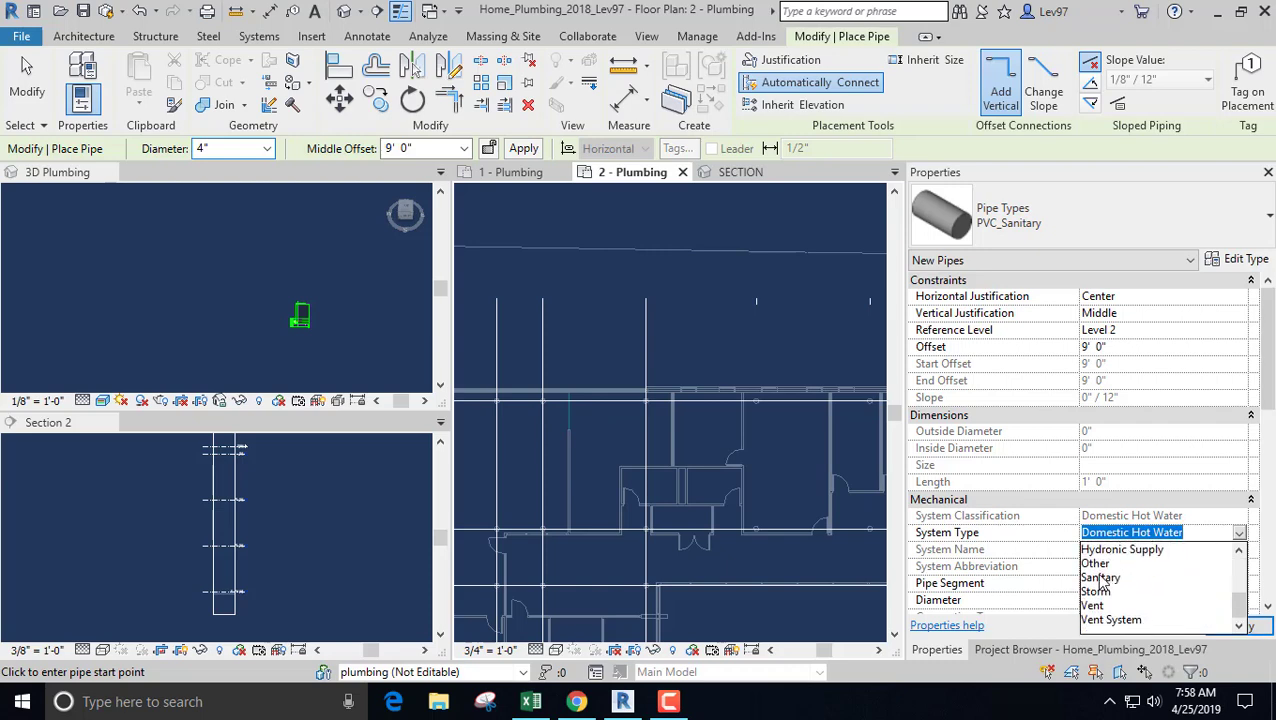
click(1106, 578)
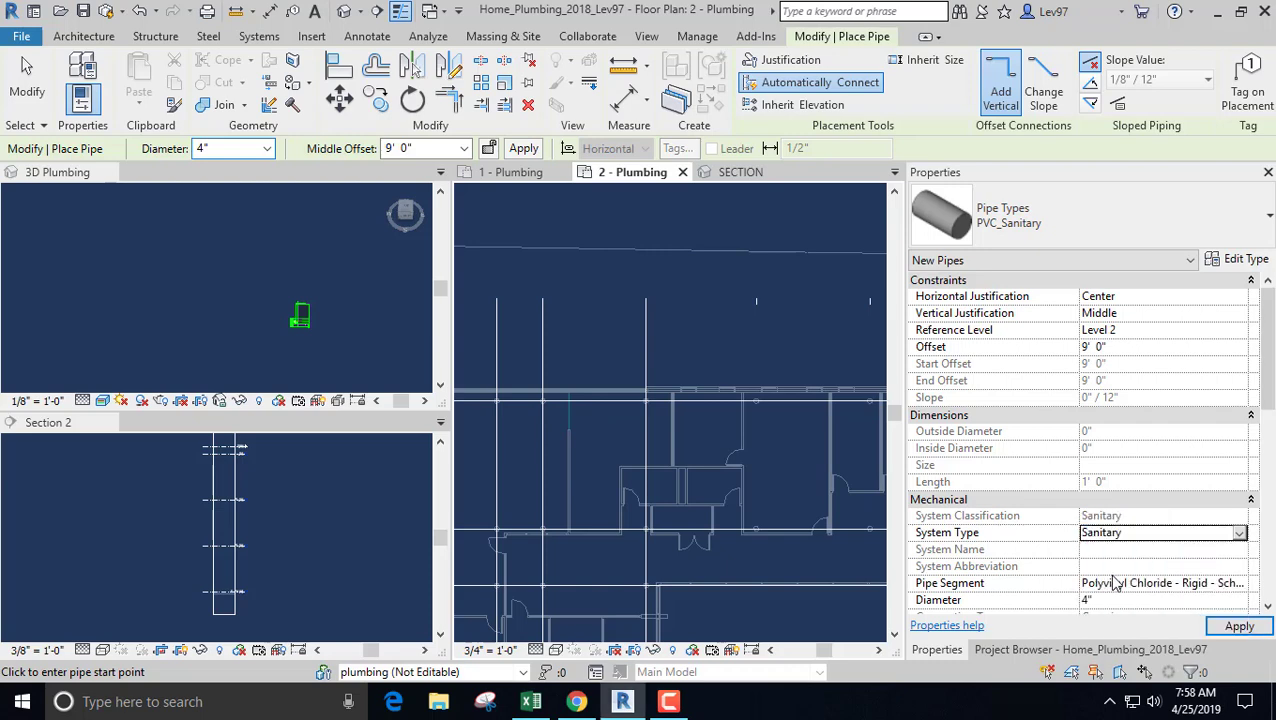
click(1240, 535)
scroll(1125, 612, down, 2)
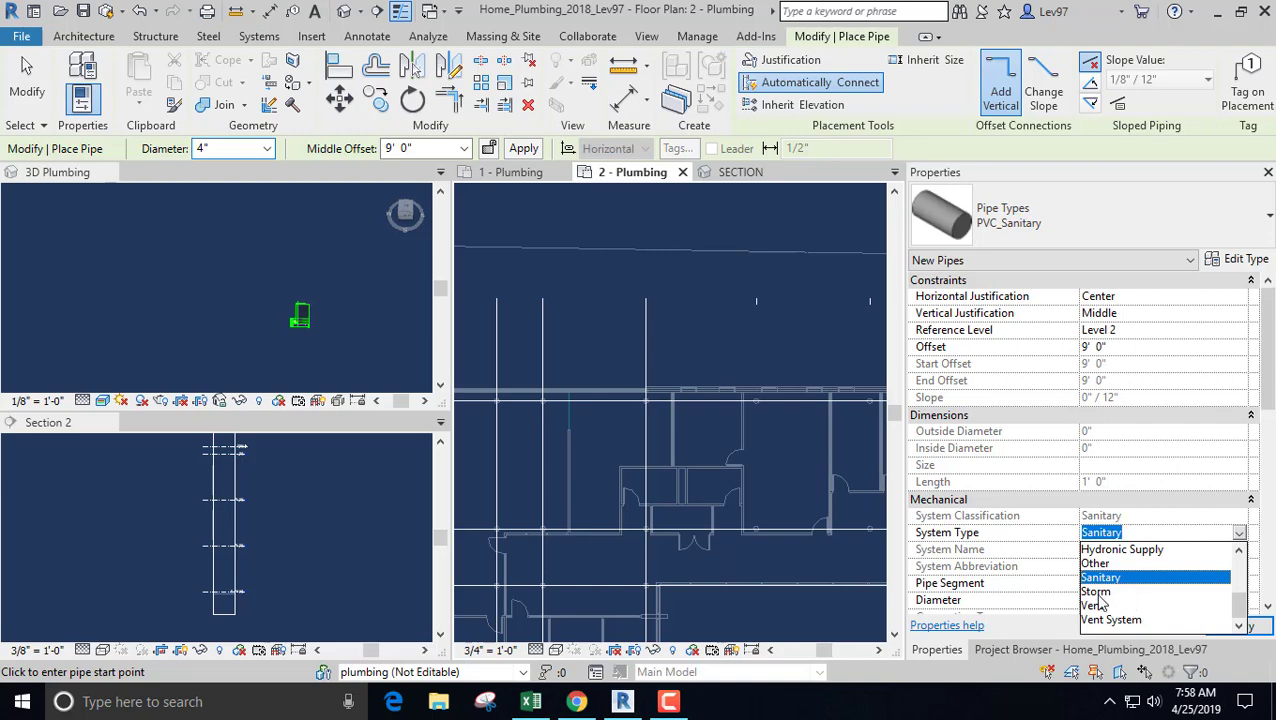
click(1097, 592)
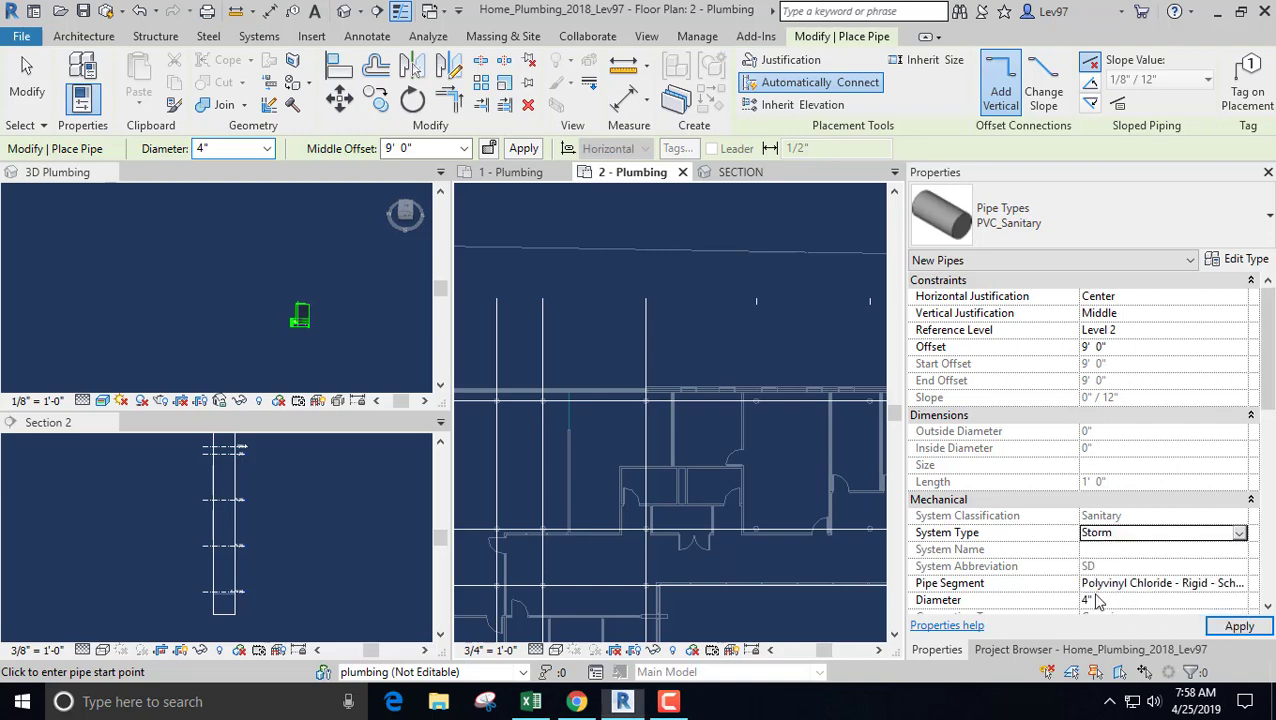
click(1148, 584)
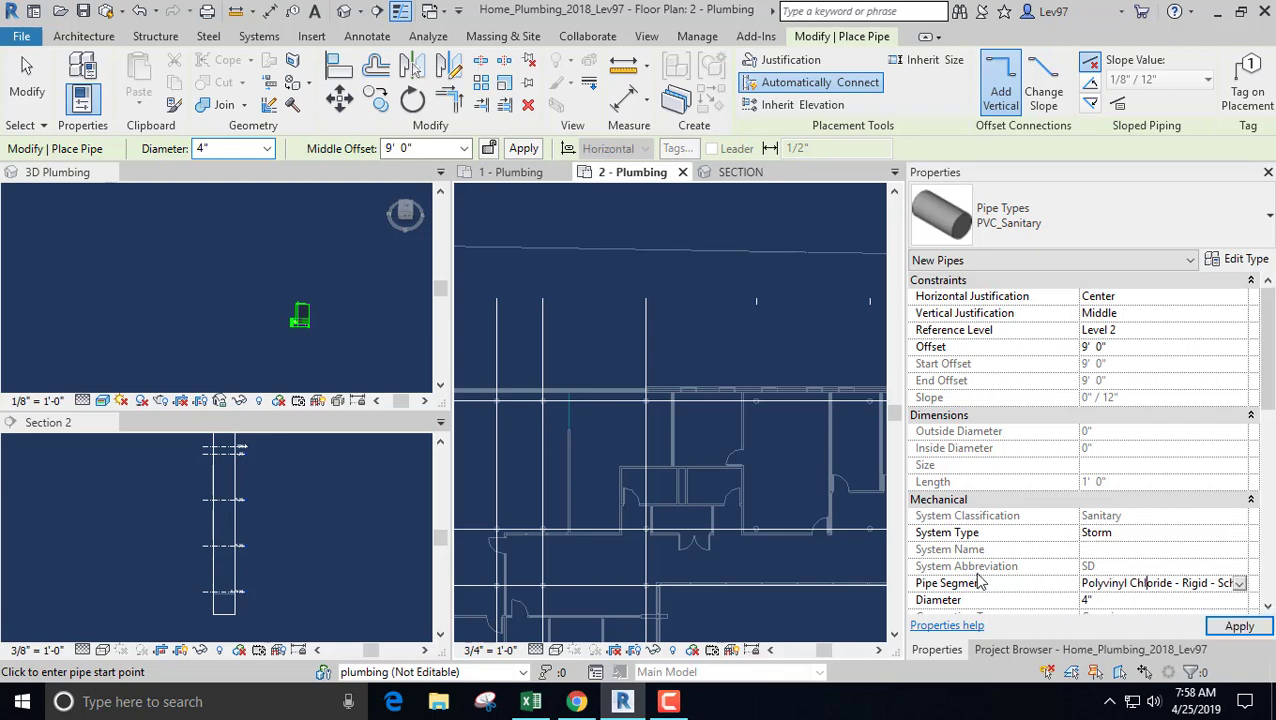
key(Escape)
key(Escape)
- Find the Pipes category among the project's families and expand it to list its pipe types
click(1000, 652)
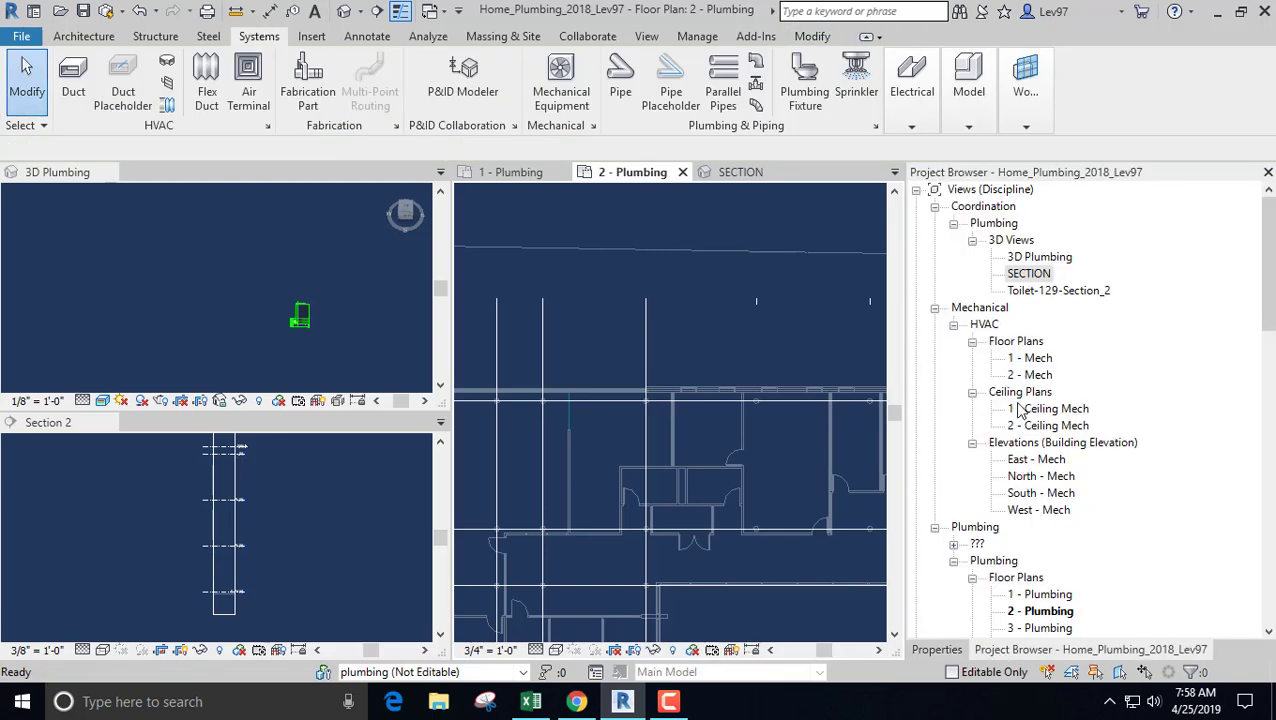
scroll(1018, 410, down, 7)
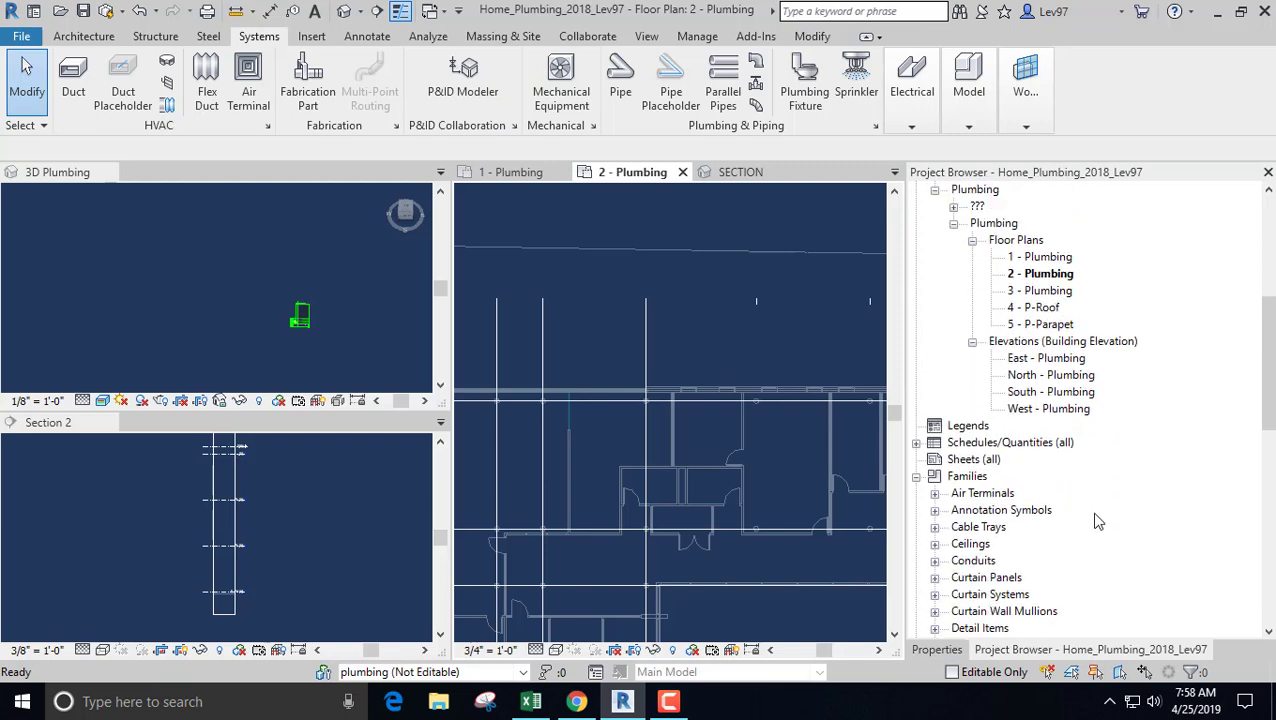
scroll(1097, 520, down, 1)
drag(1266, 392, 1266, 562)
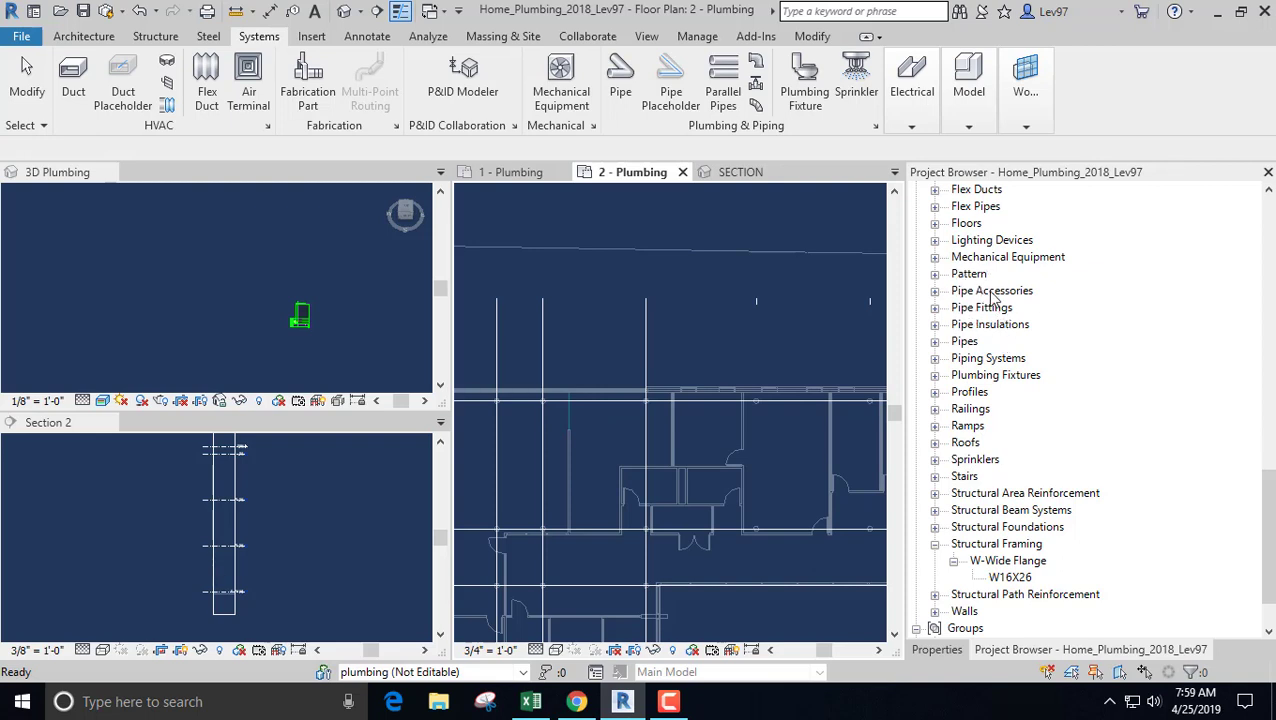
click(935, 342)
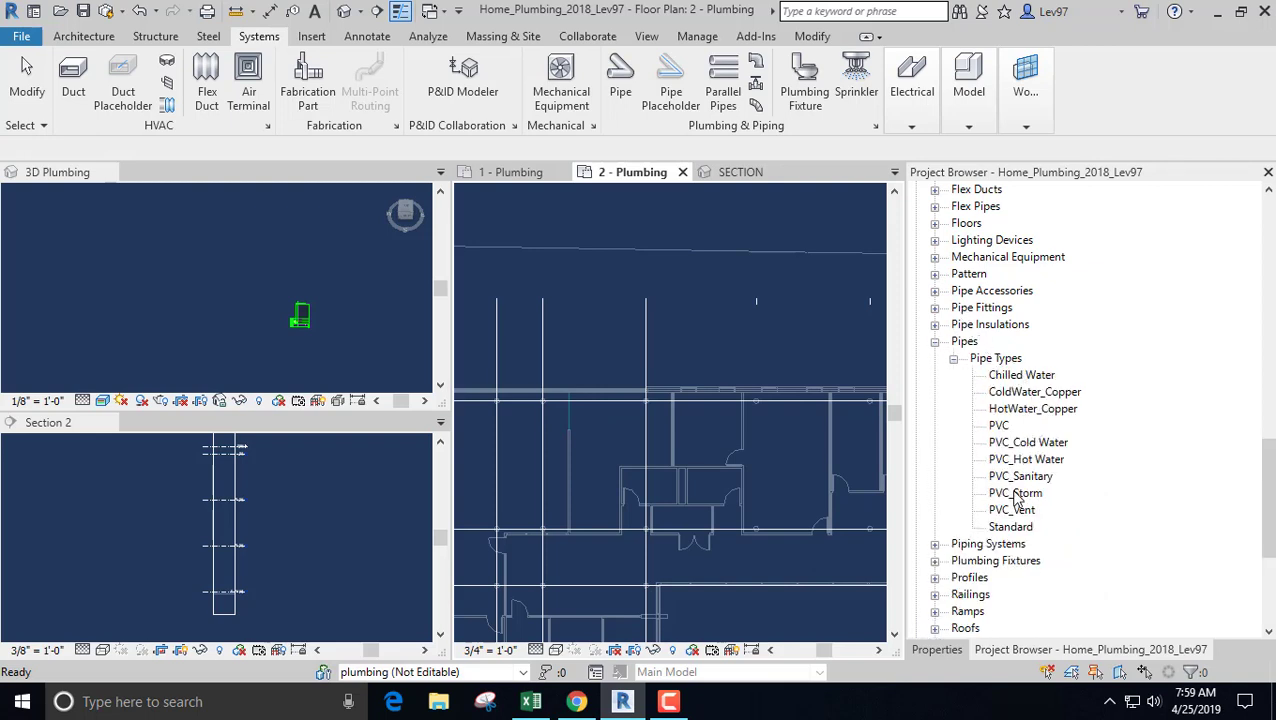
- Open the type properties of the PVC_Storm pipe type and bring up its routing preferences
click(1007, 496)
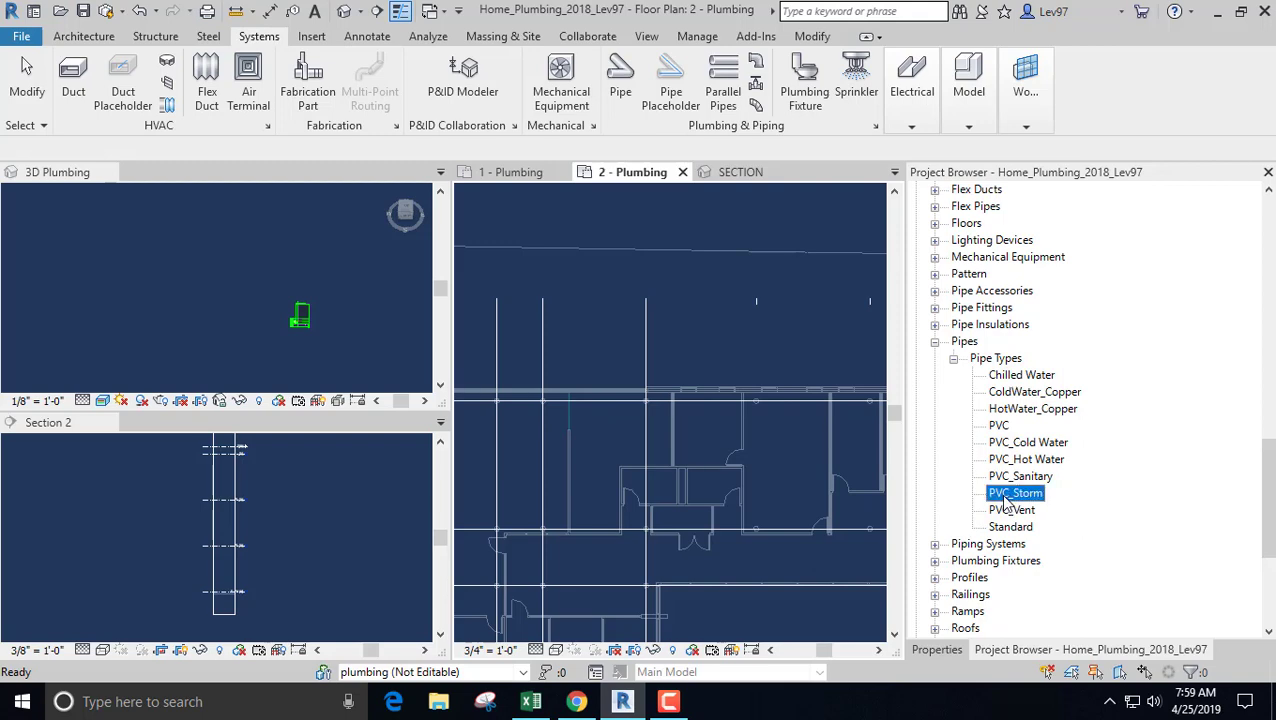
right_click(1007, 500)
click(1052, 418)
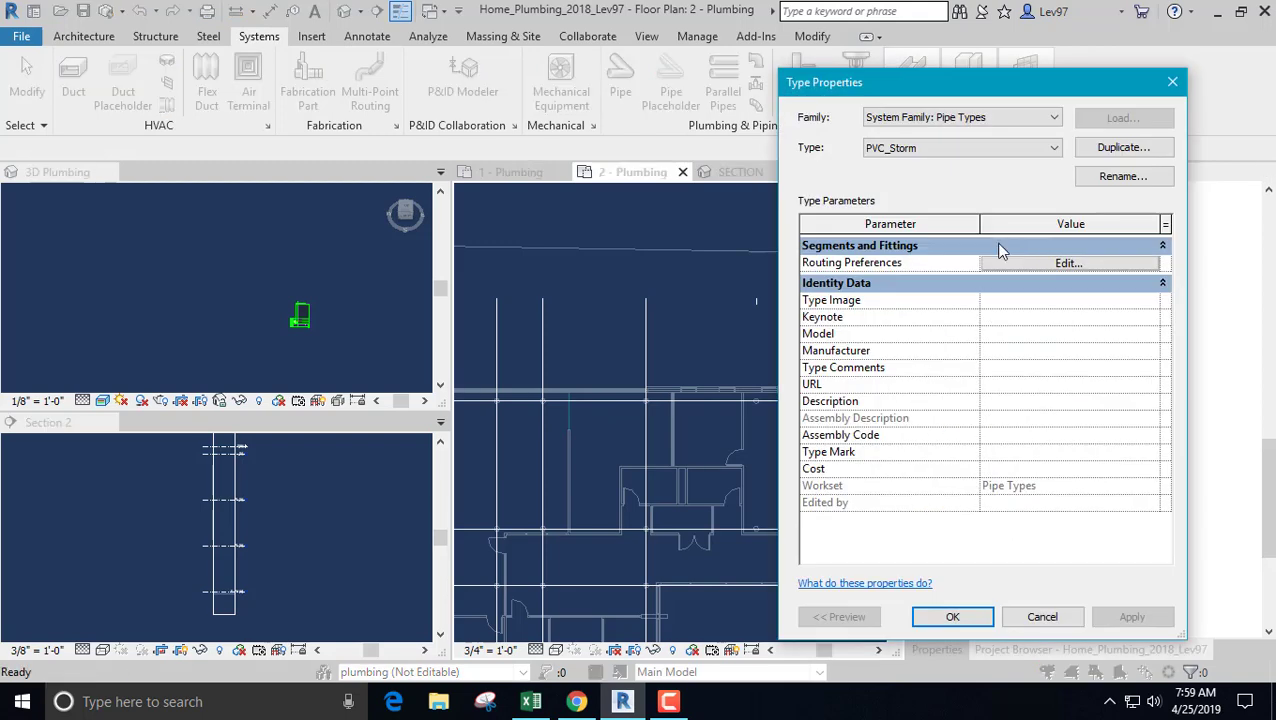
click(1068, 263)
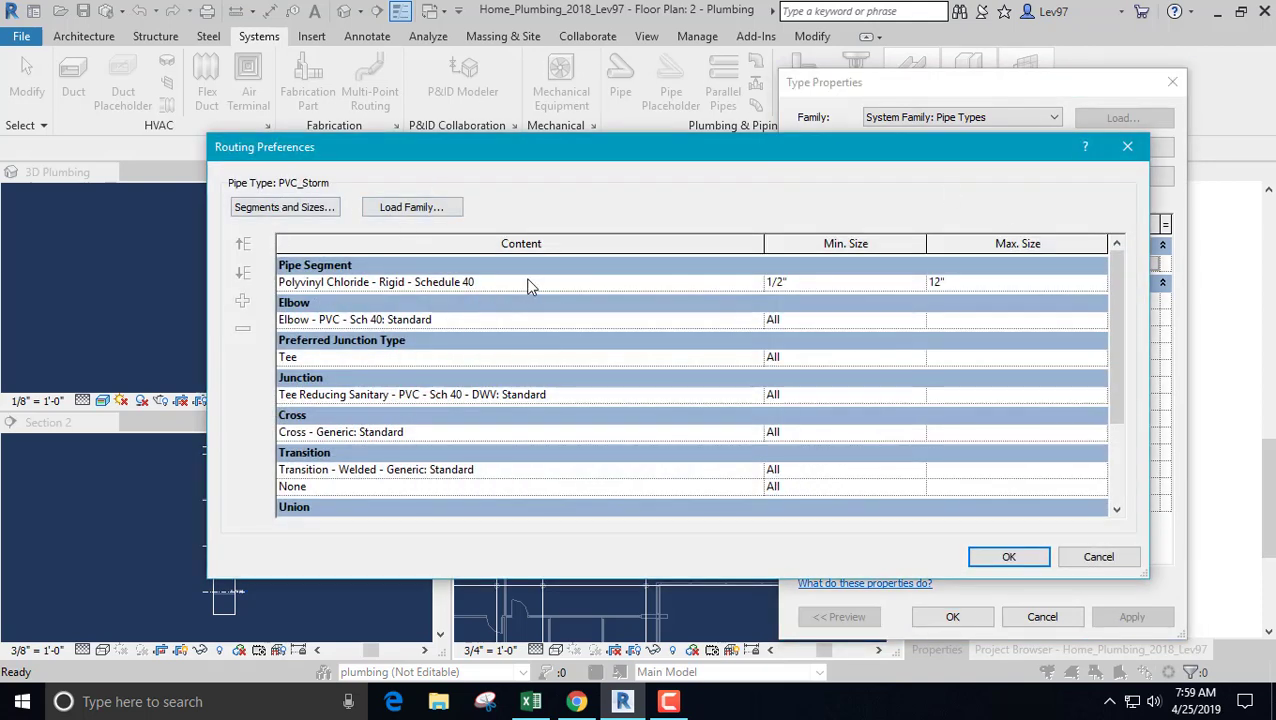
- Examine the available pipe segments and the Copper - L size catalog, then close the PVC_Storm settings
click(298, 210)
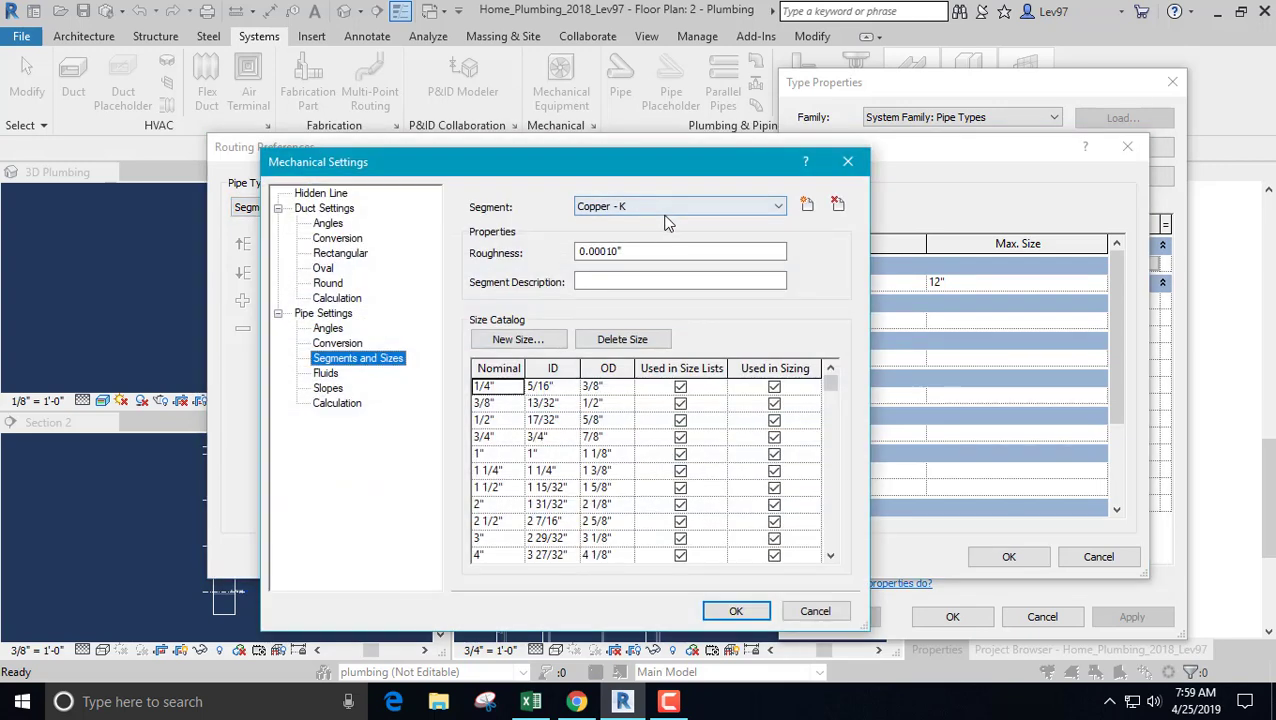
click(667, 208)
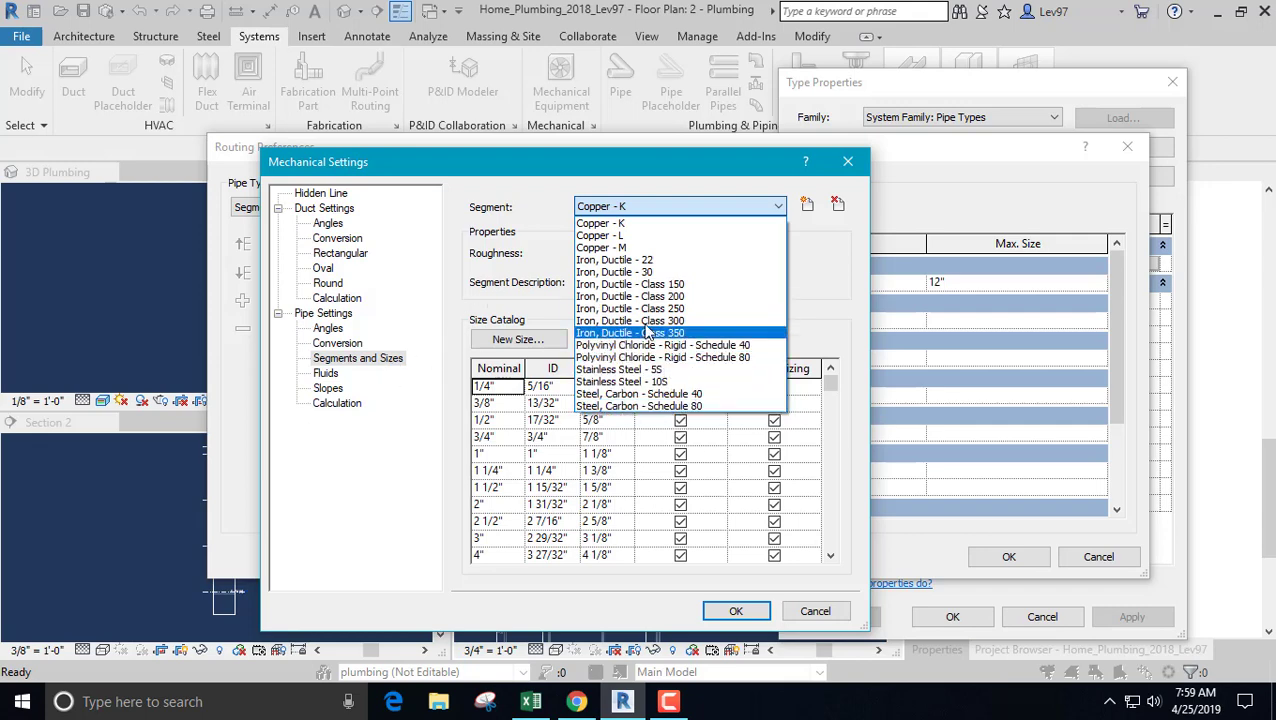
click(818, 614)
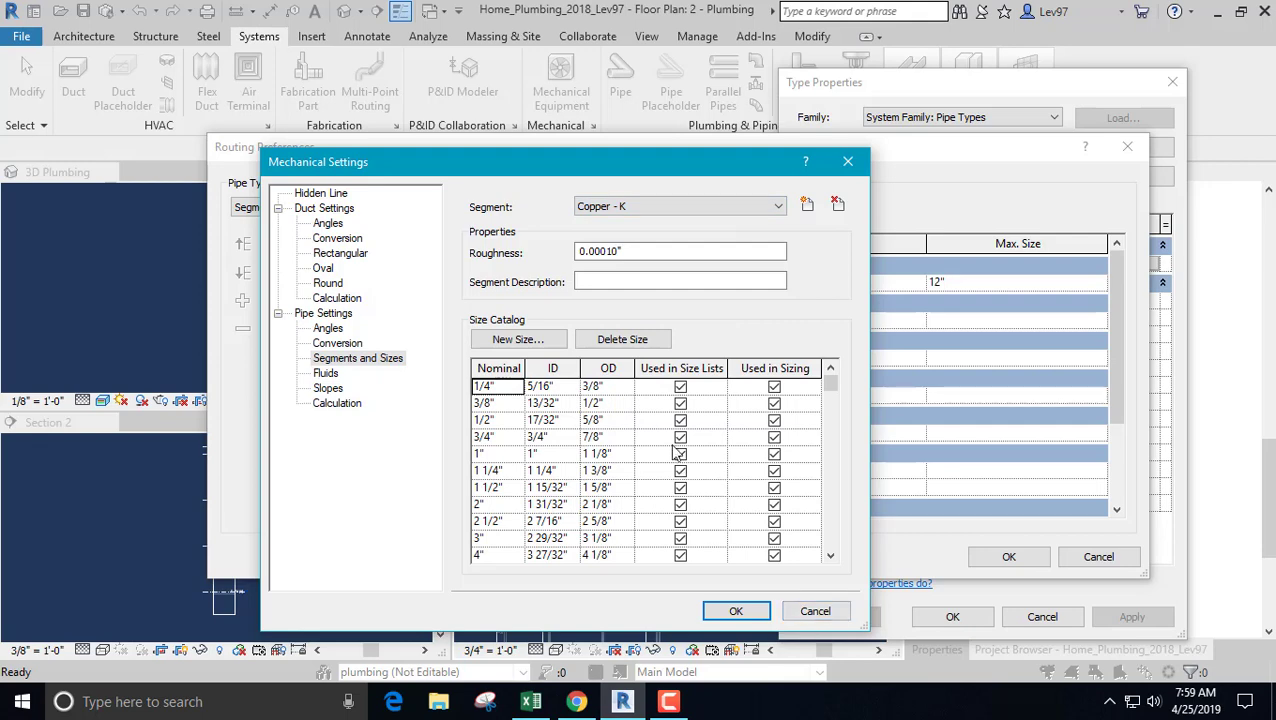
click(643, 207)
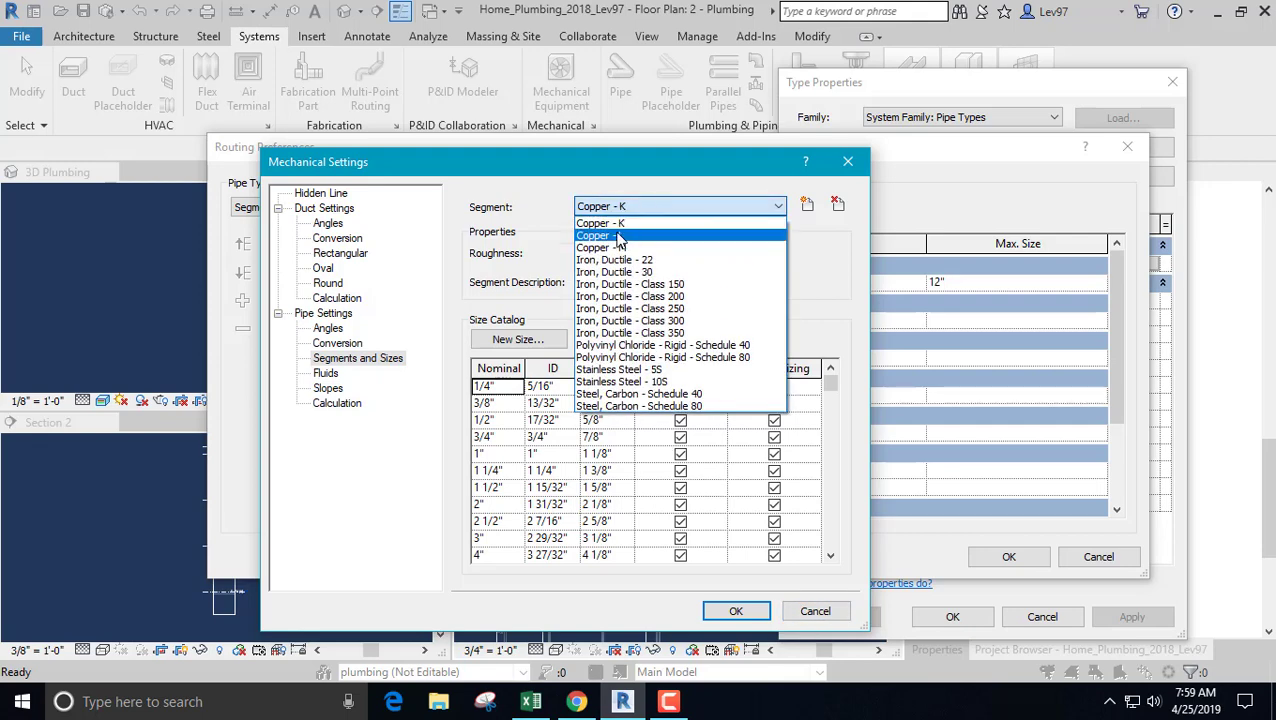
click(624, 242)
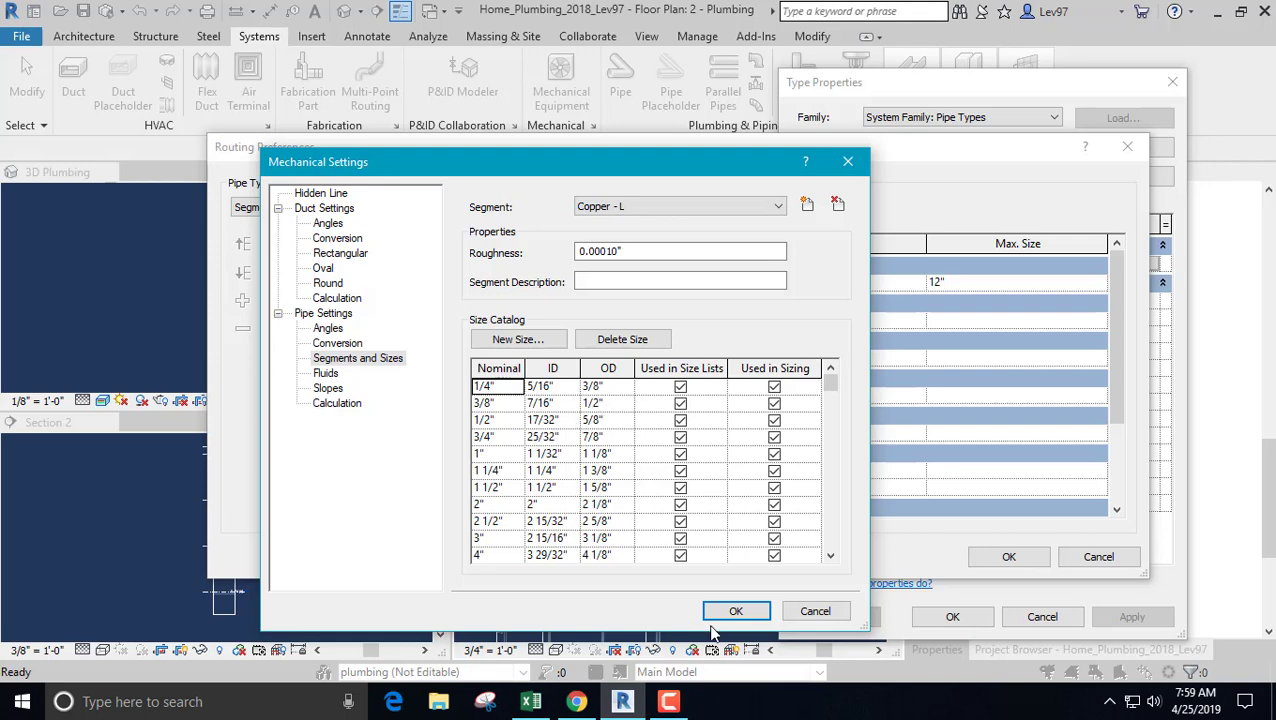
click(737, 611)
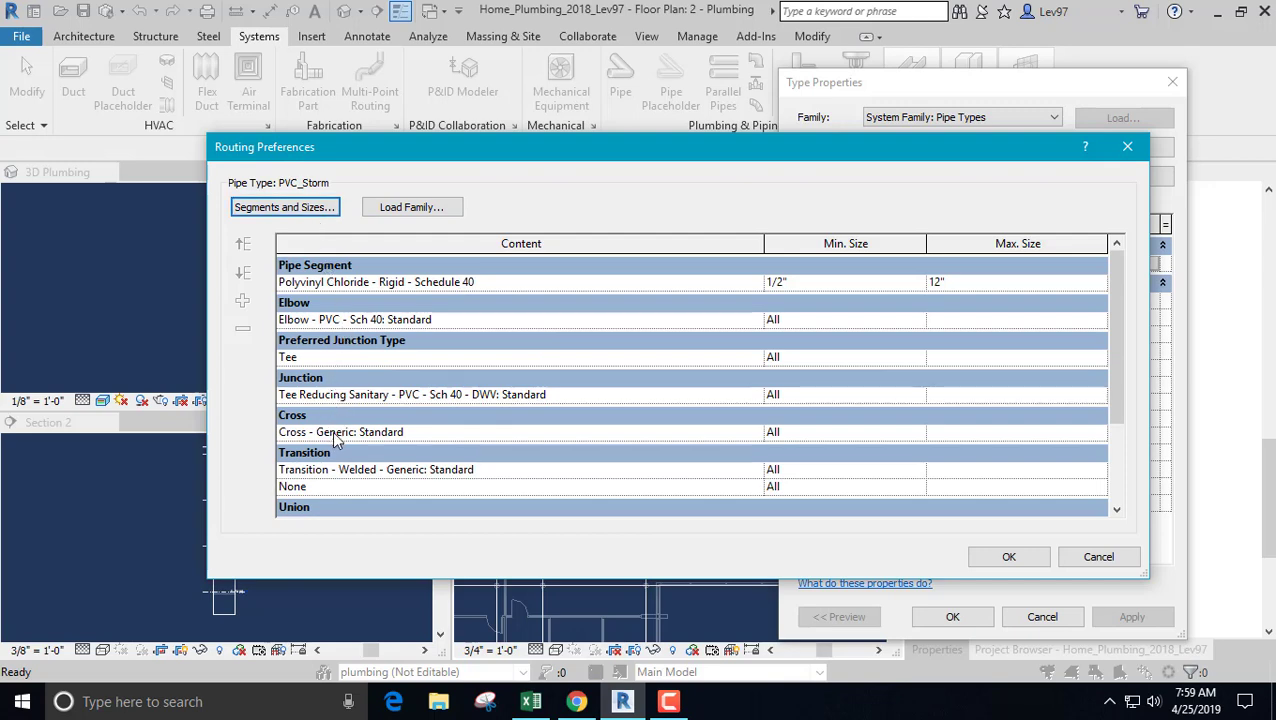
click(1010, 557)
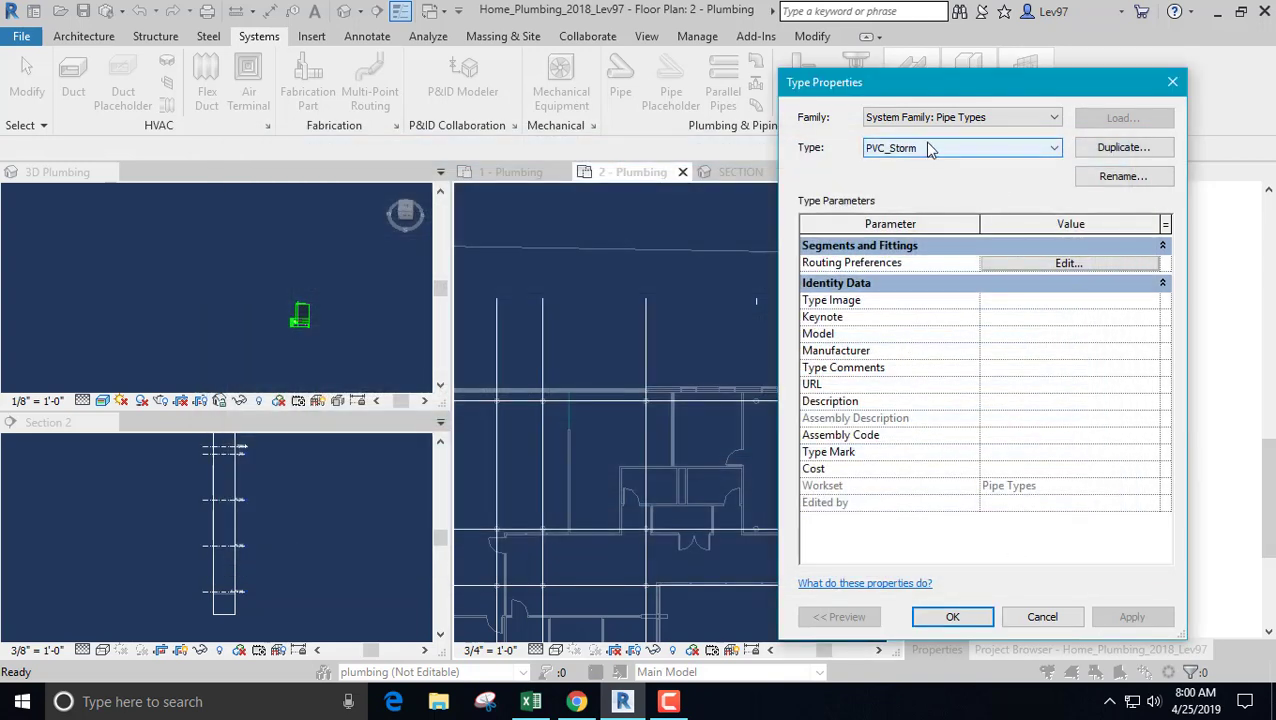
click(952, 616)
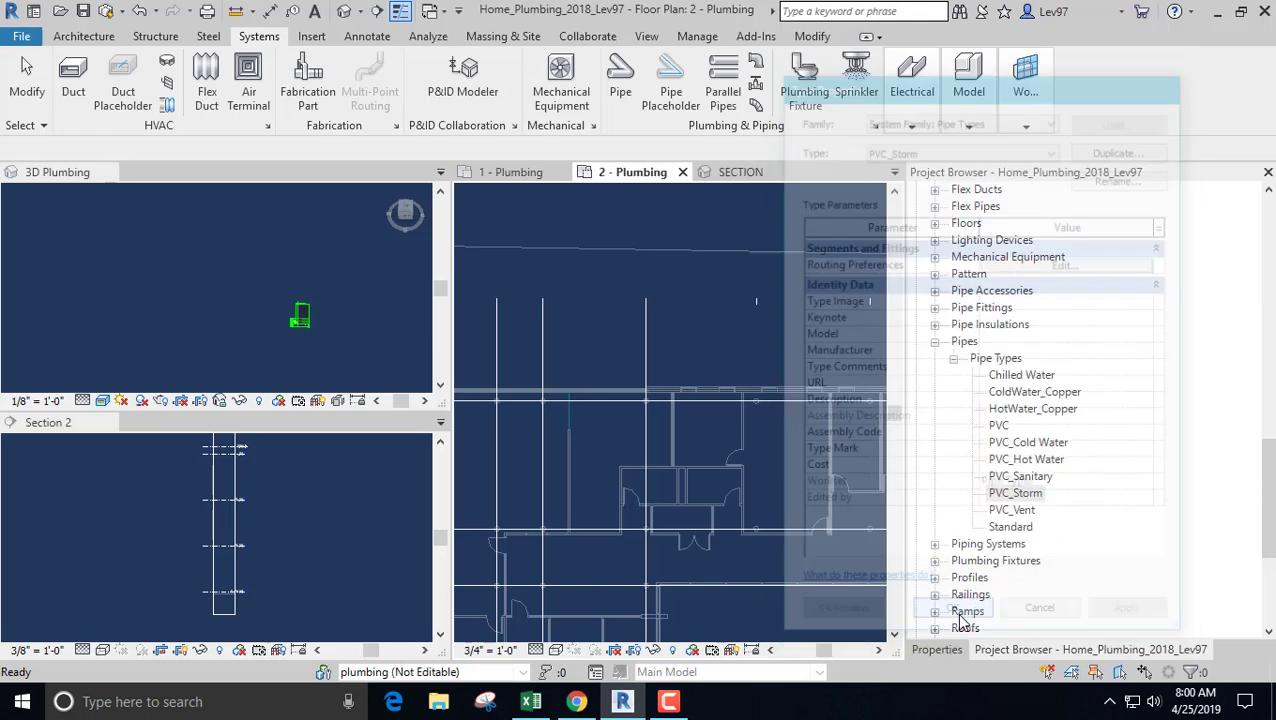
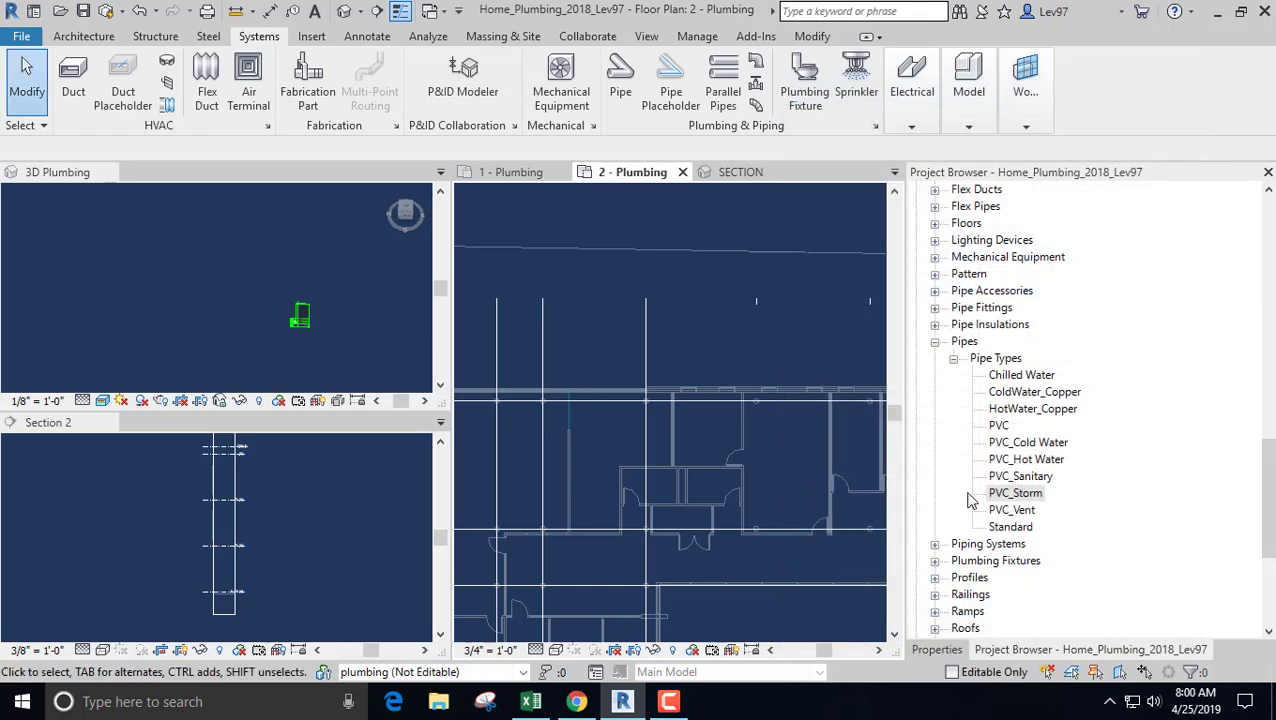
- Collapse the Pipes category, expand Piping Systems and open the type properties of the Storm system
click(953, 358)
click(935, 342)
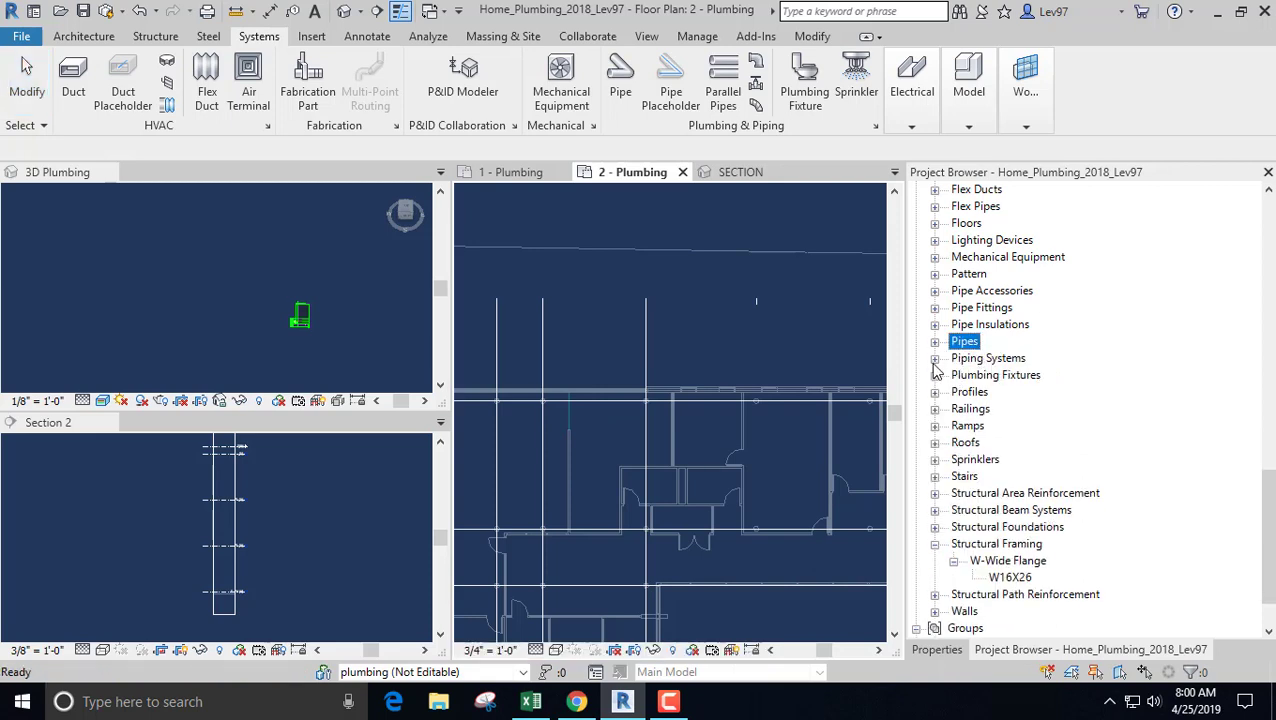
click(935, 359)
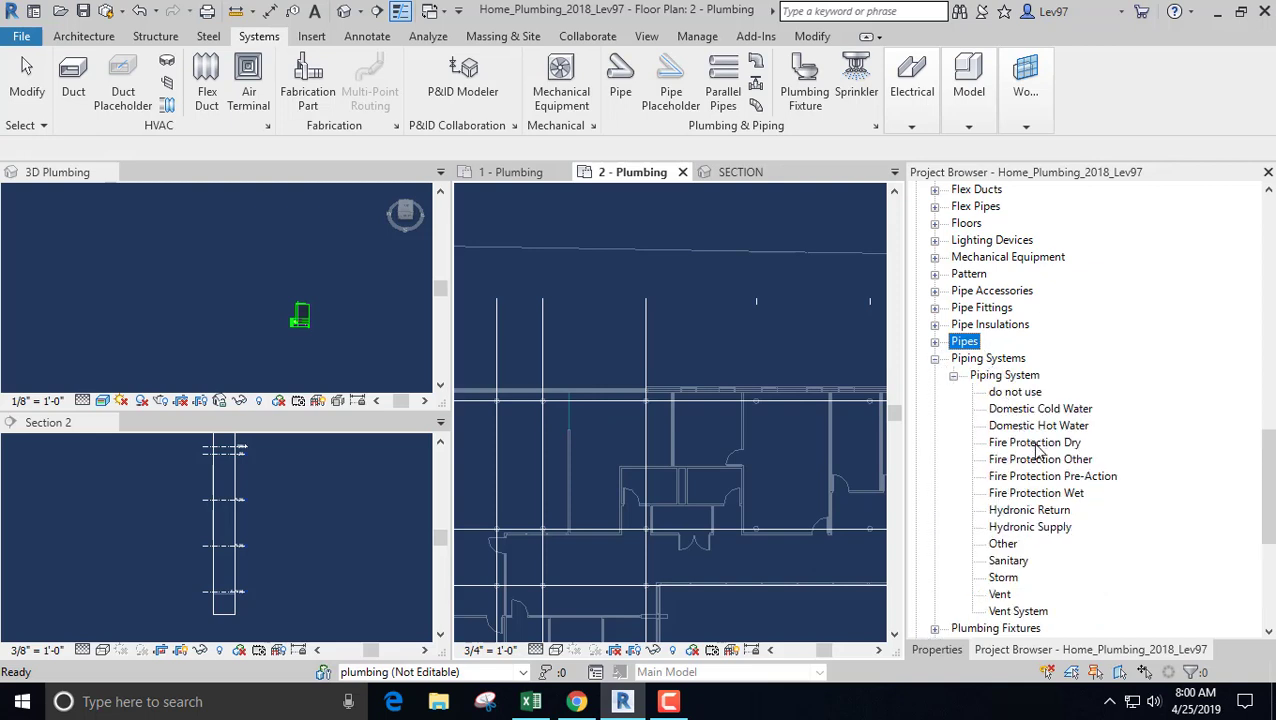
right_click(1004, 579)
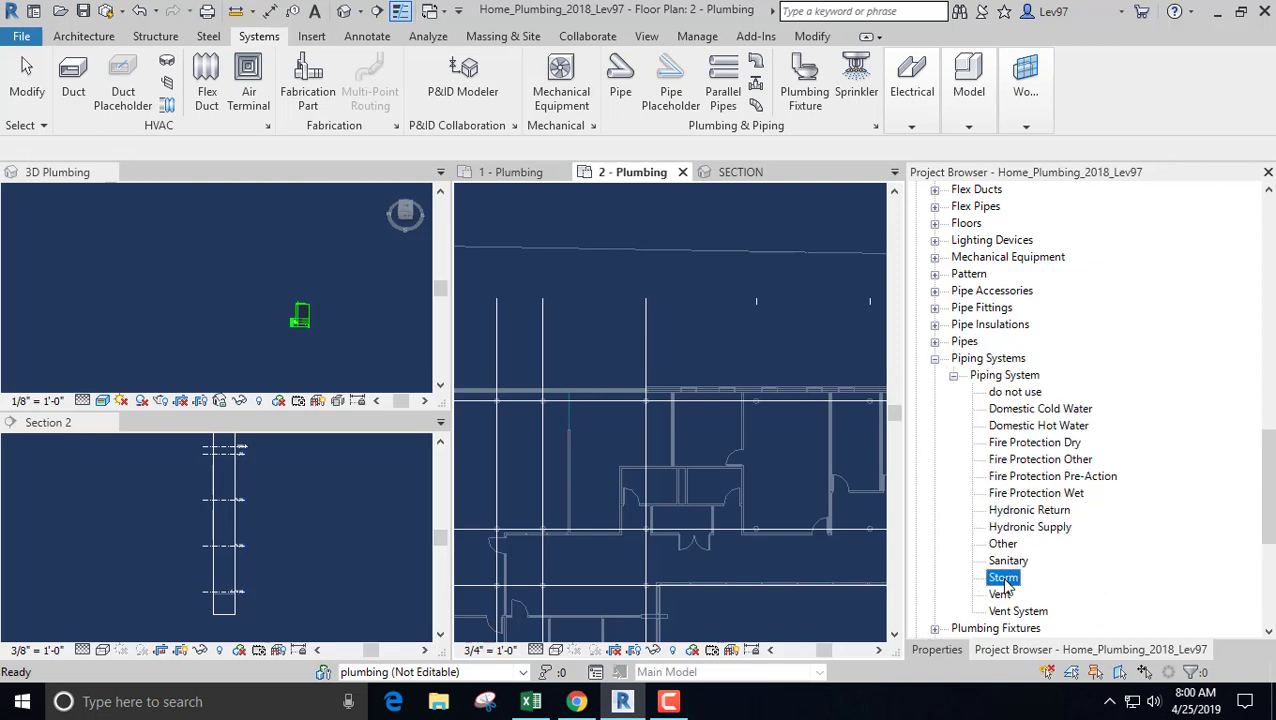
click(1078, 497)
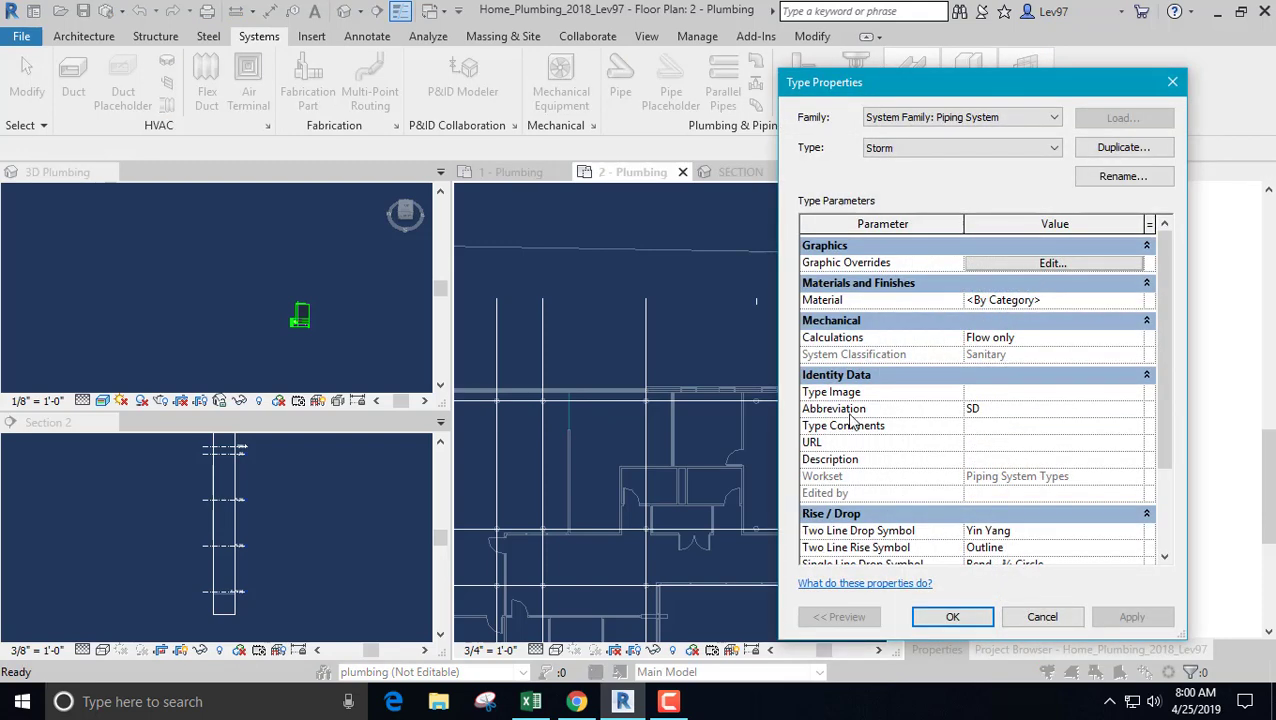
- Examine the Storm system's graphic overrides and type parameters, then close its properties without changes
click(1046, 263)
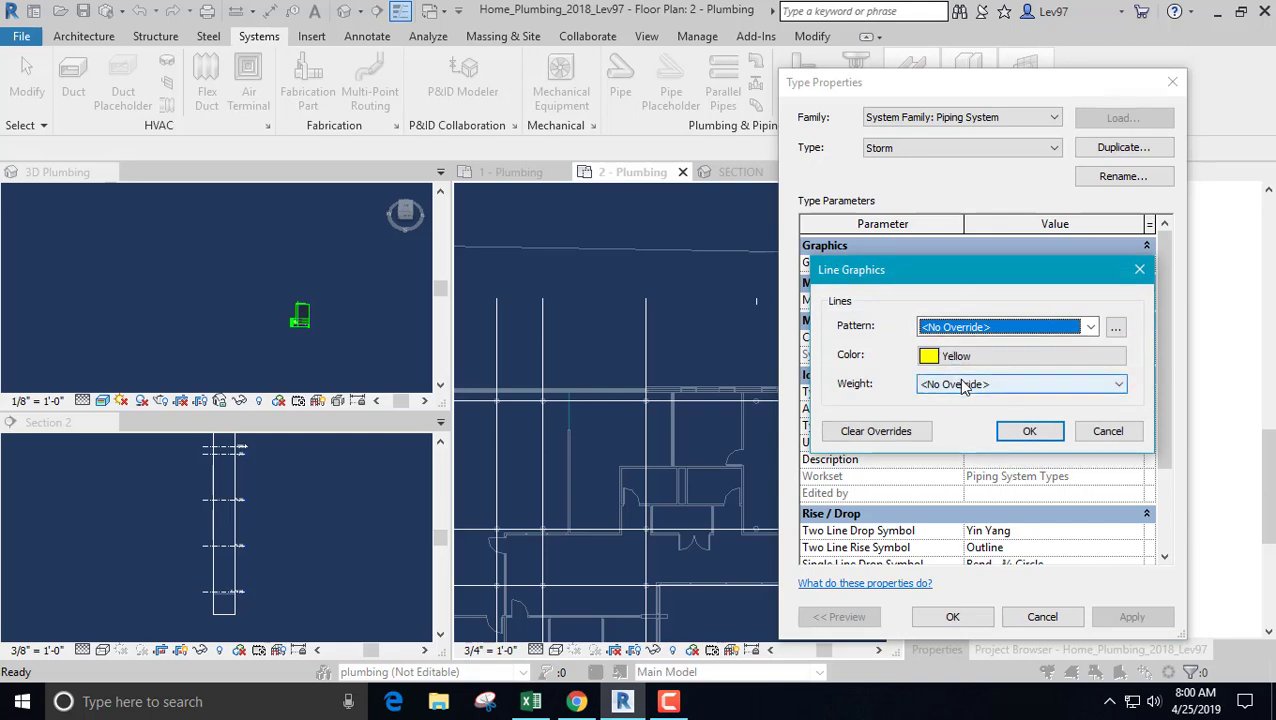
click(1108, 431)
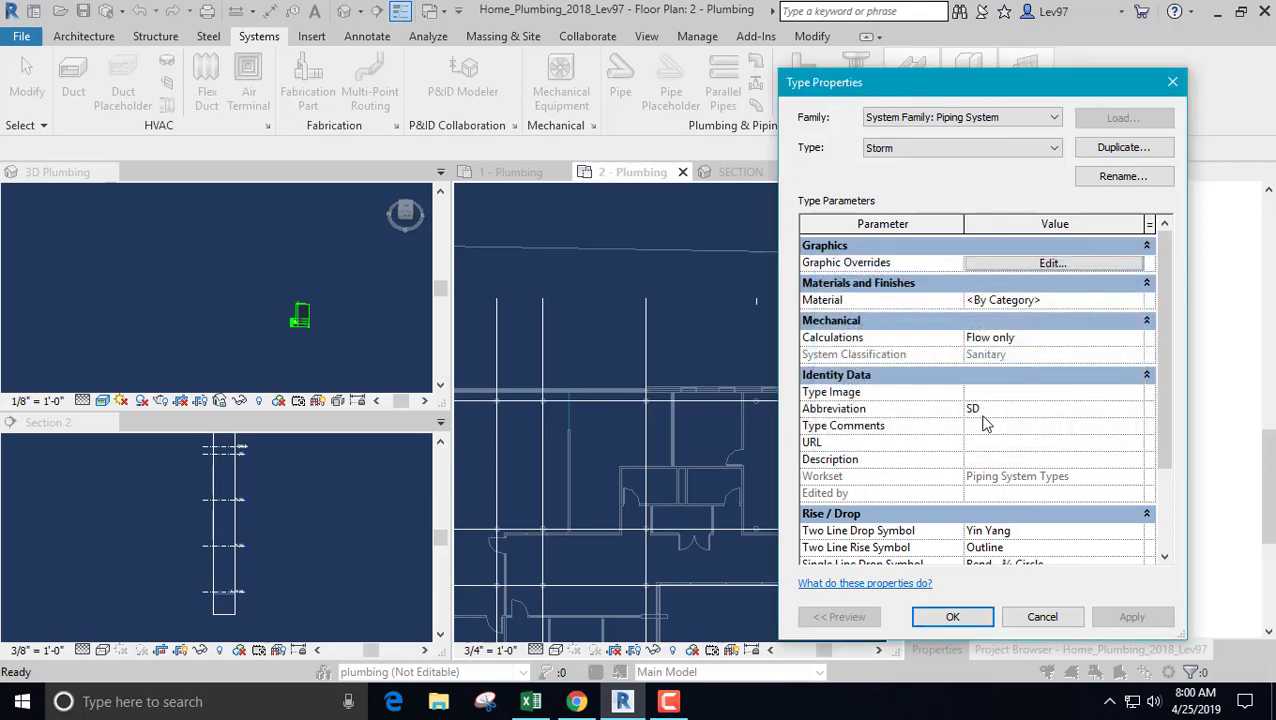
click(990, 118)
click(990, 130)
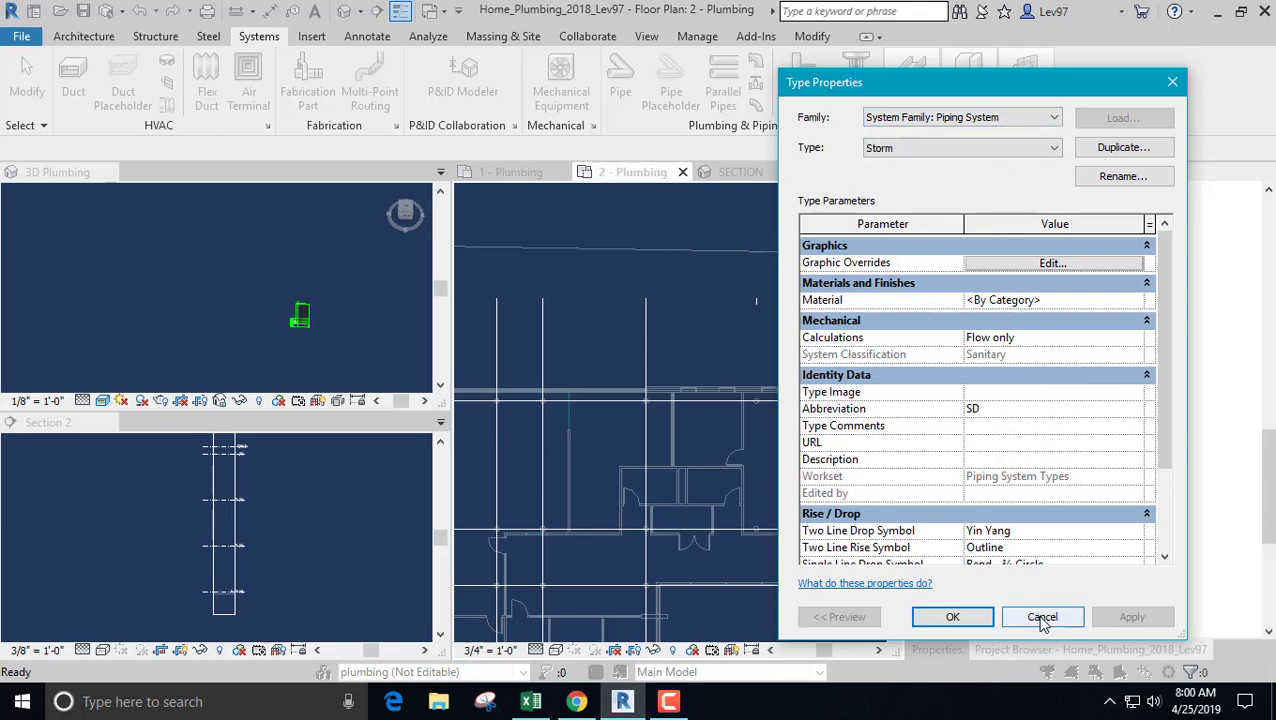
click(1042, 616)
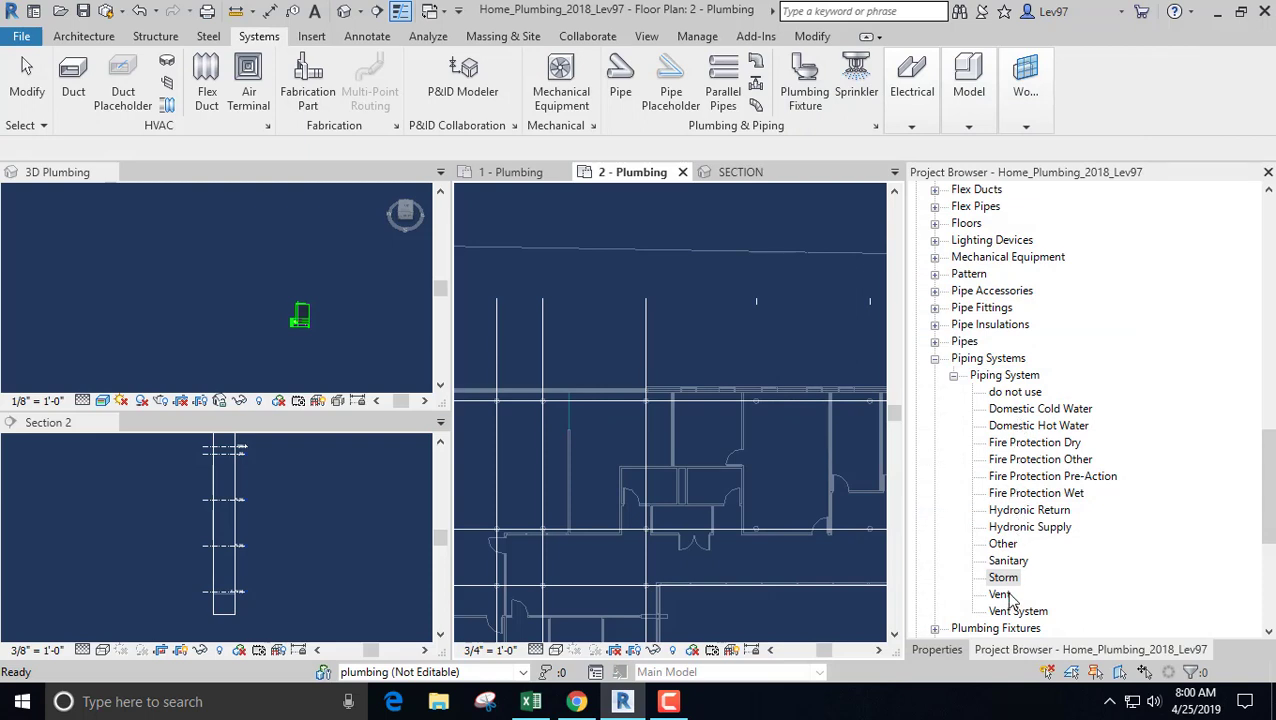
- Collapse the Piping Systems category and expand Pipes to list its pipe types again
click(953, 376)
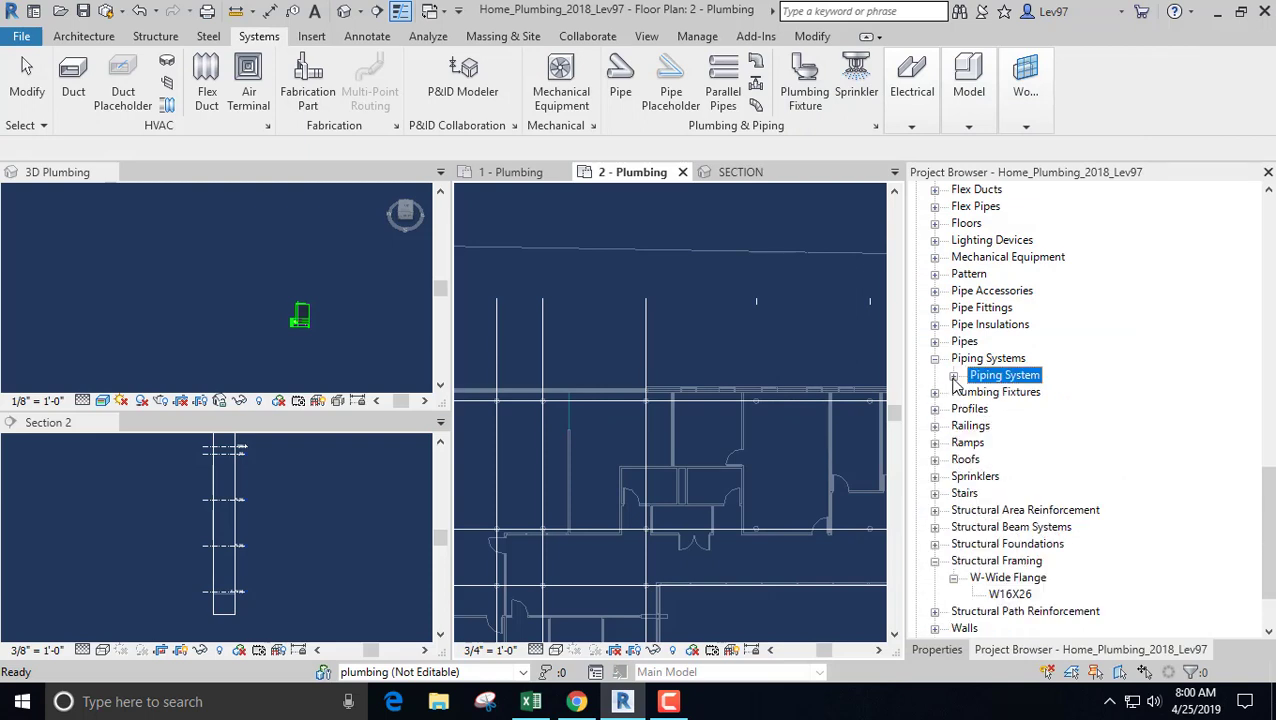
click(935, 359)
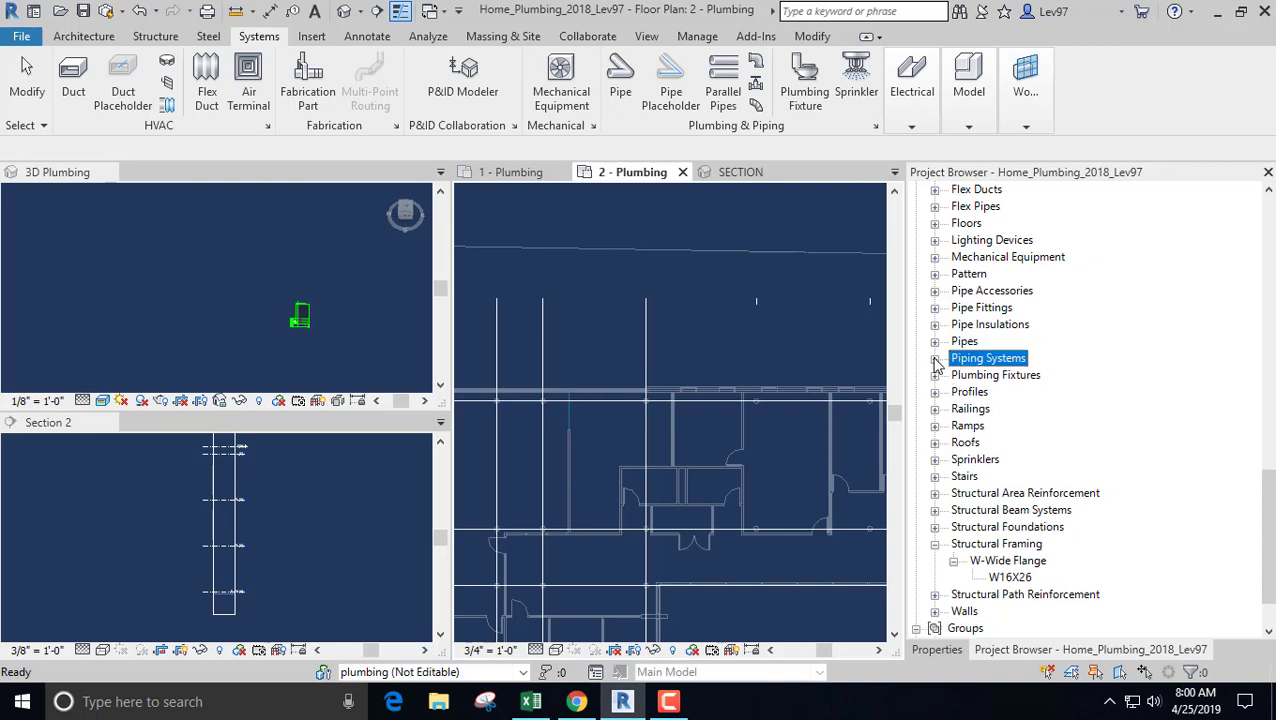
click(935, 342)
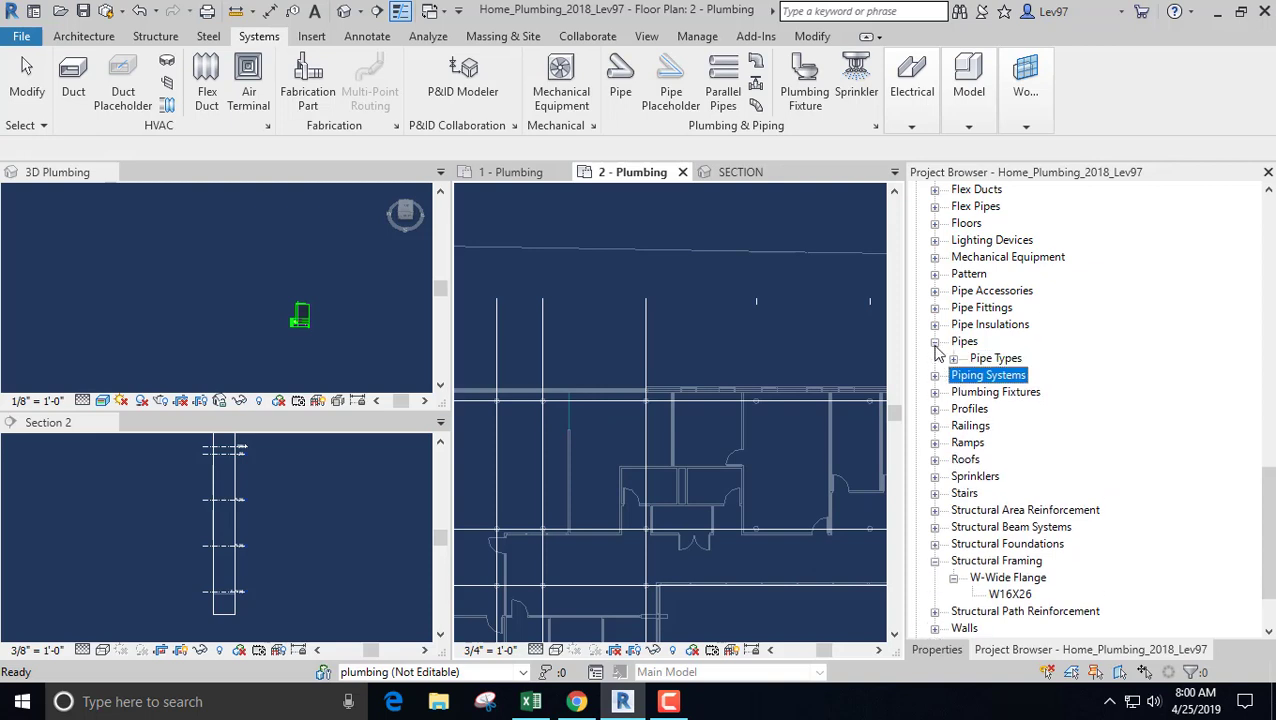
click(953, 359)
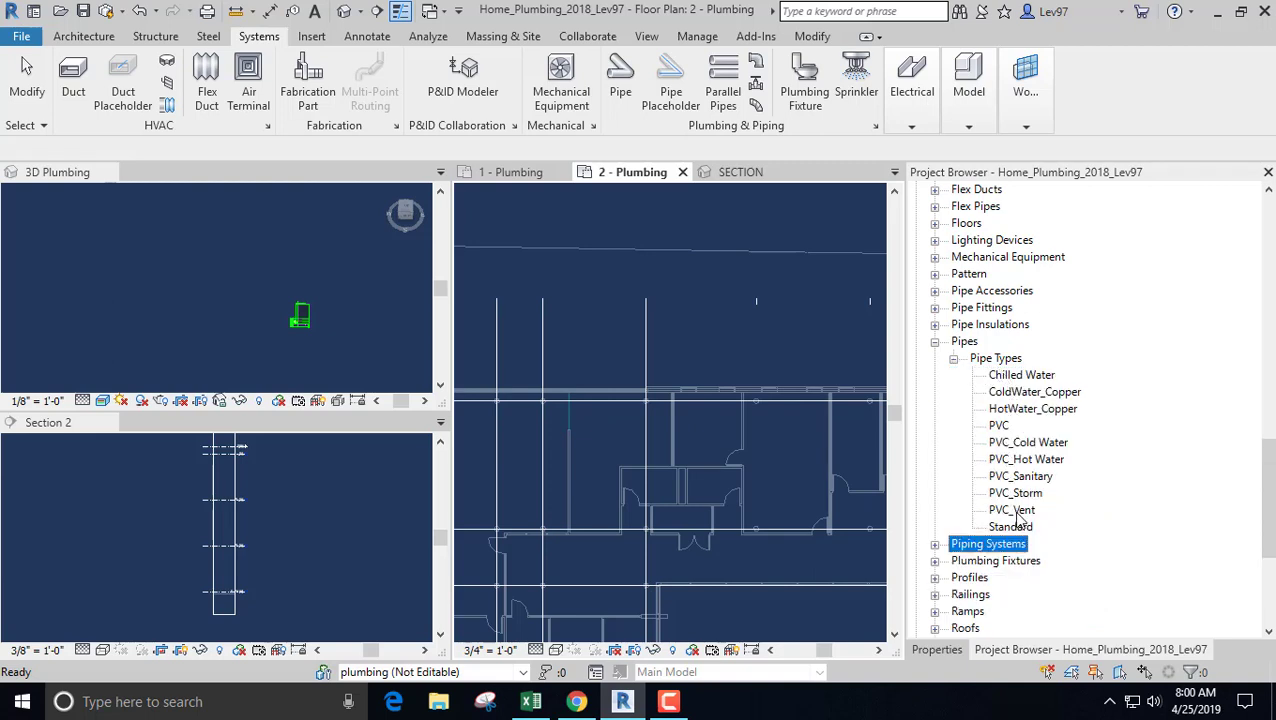
- Rename the HotWater_Copper pipe type as Copper_HW
click(1003, 412)
right_click(1010, 423)
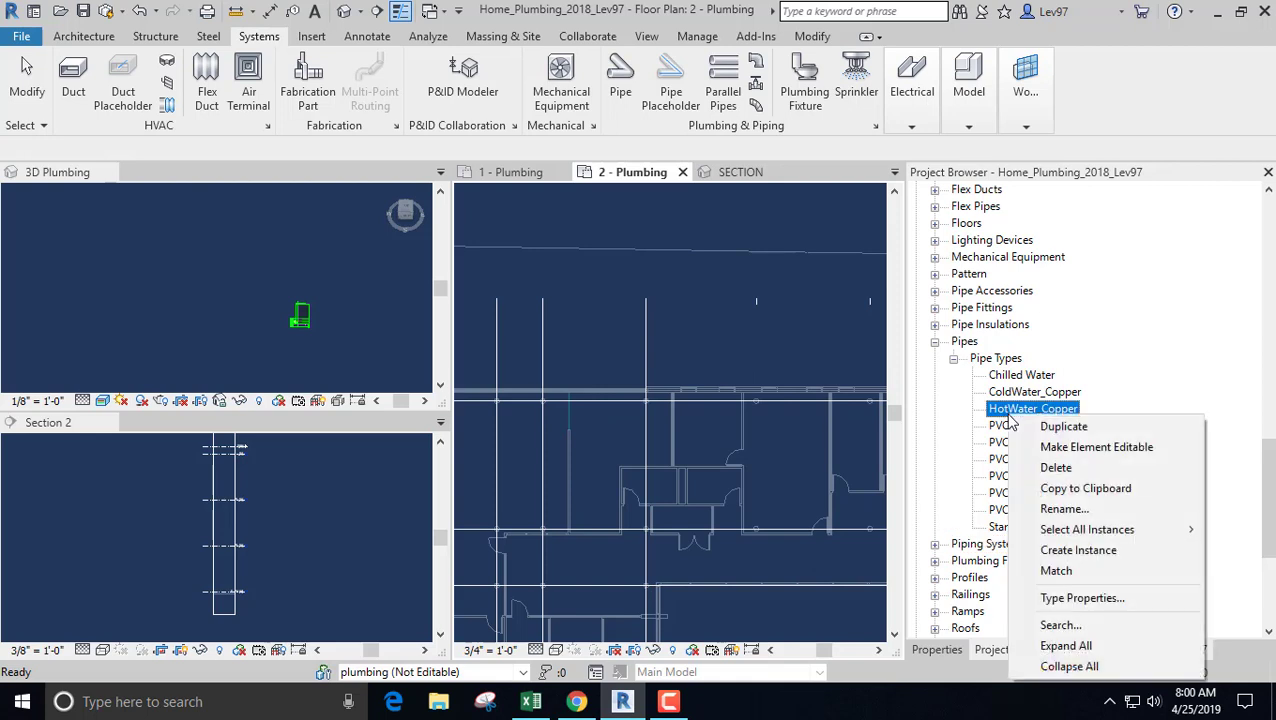
click(1063, 510)
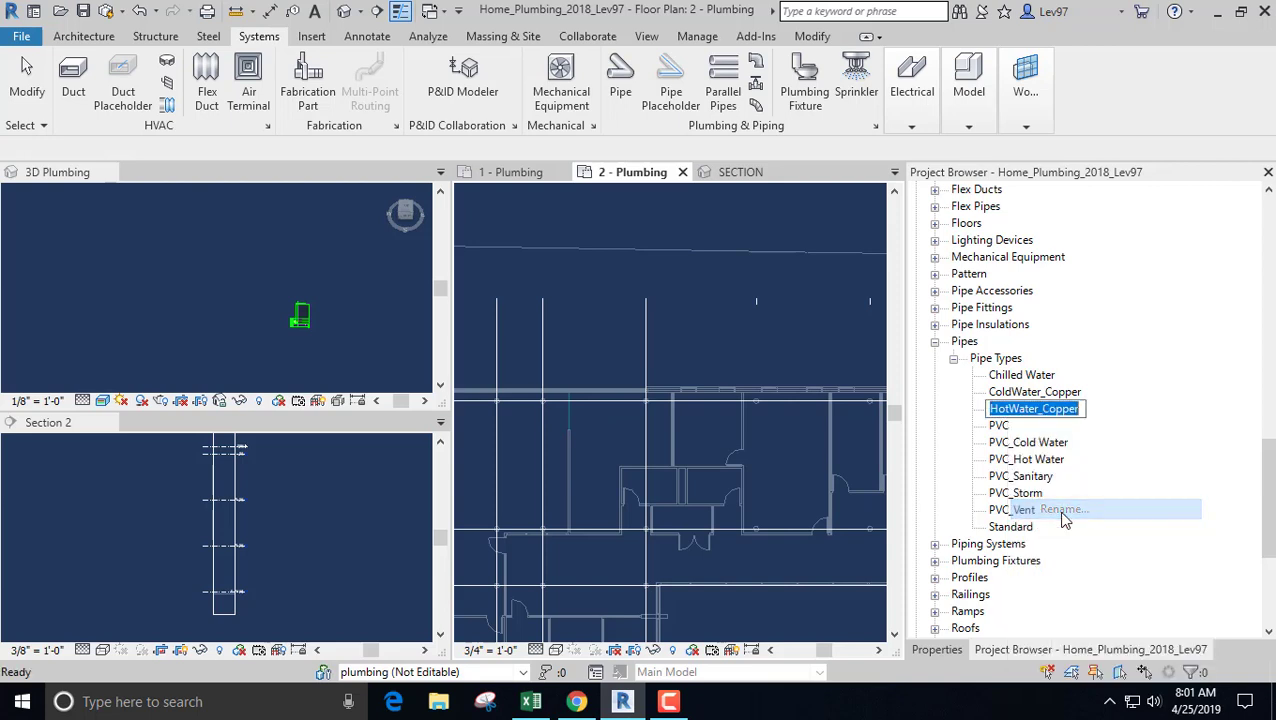
click(990, 408)
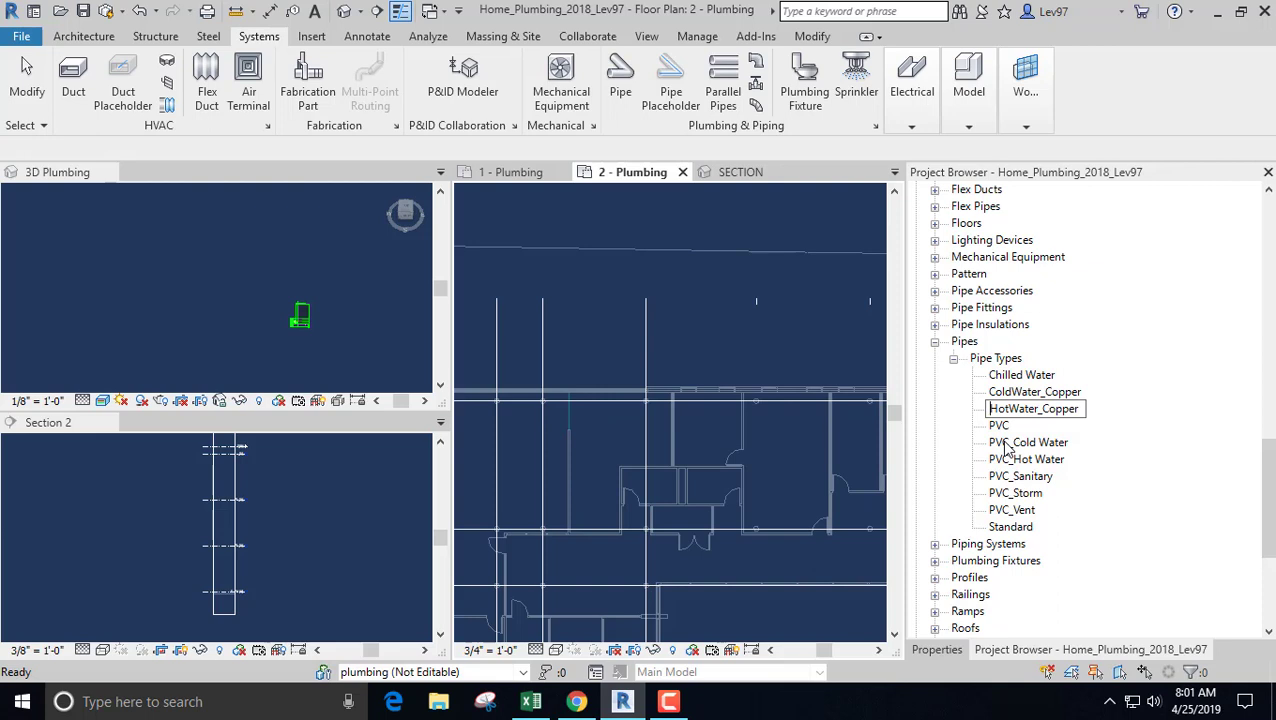
key(Delete)
key(Delete)
key(Delete)
key(Delete)
key(Delete)
key(Delete)
key(Delete)
key(Delete)
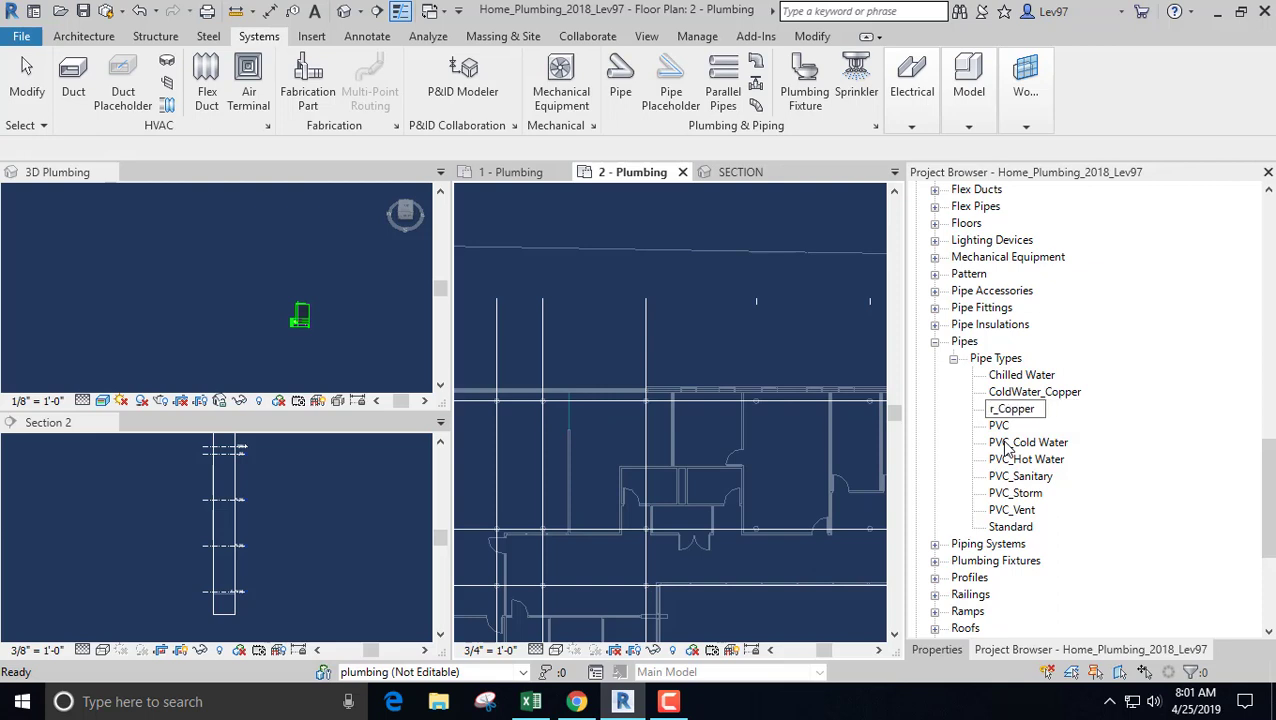
key(Delete)
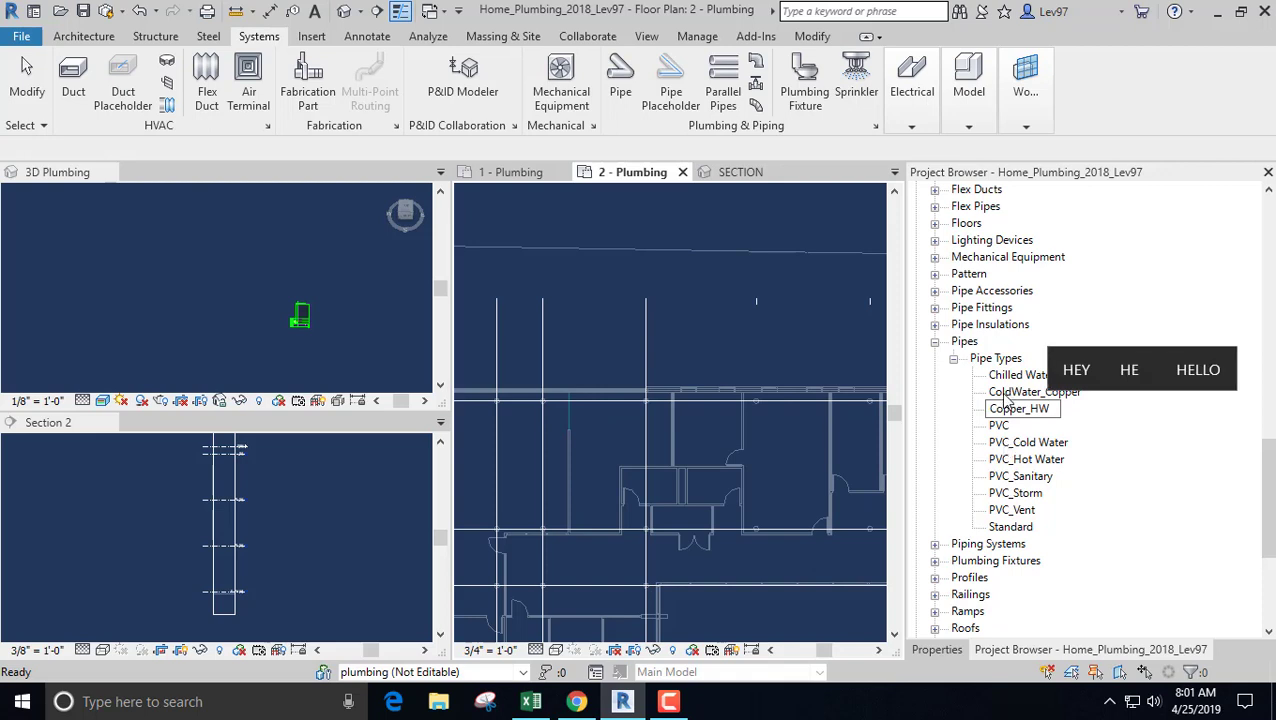
- Rename the ColdWater_Copper pipe type as Copper_CW
click(1007, 393)
right_click(1007, 393)
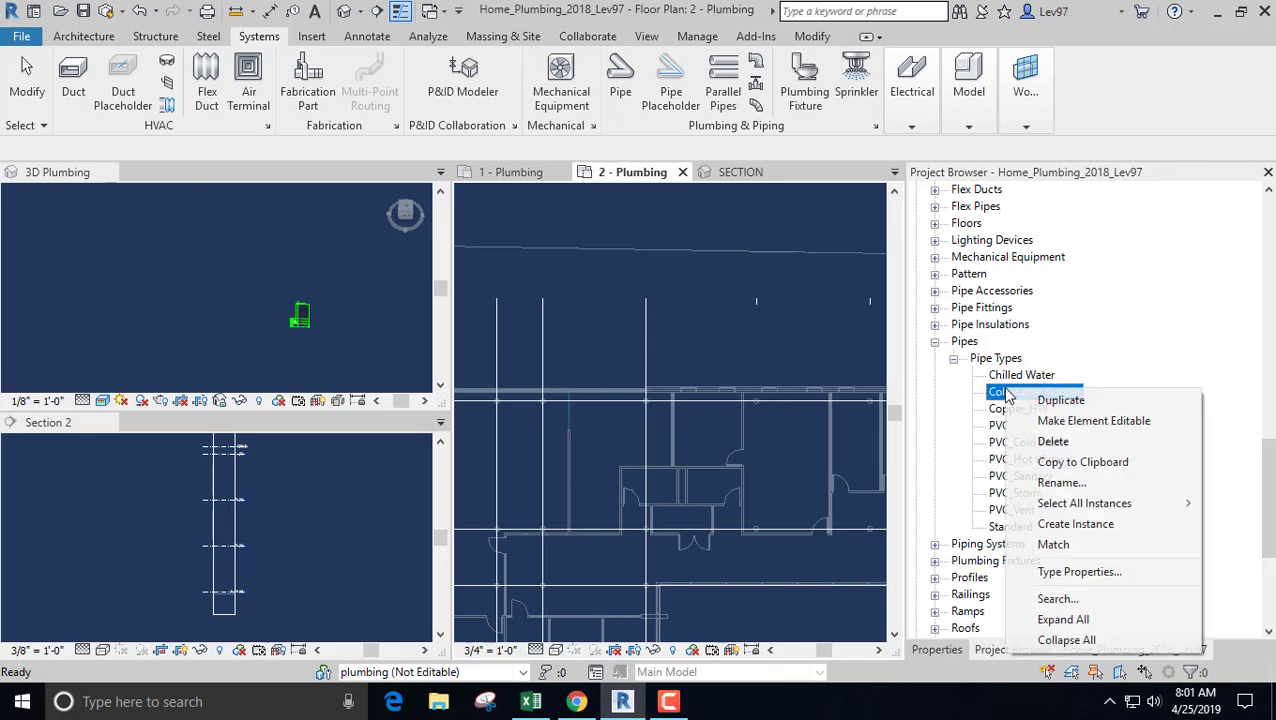
click(1063, 483)
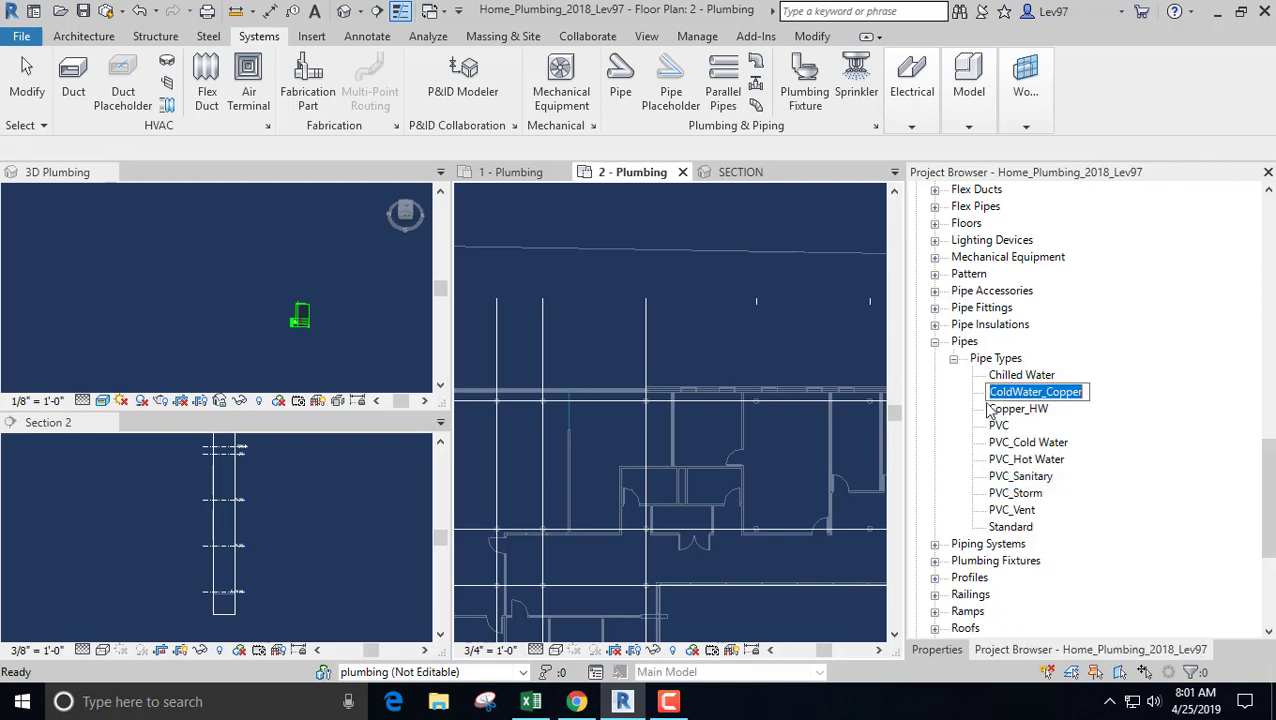
click(991, 392)
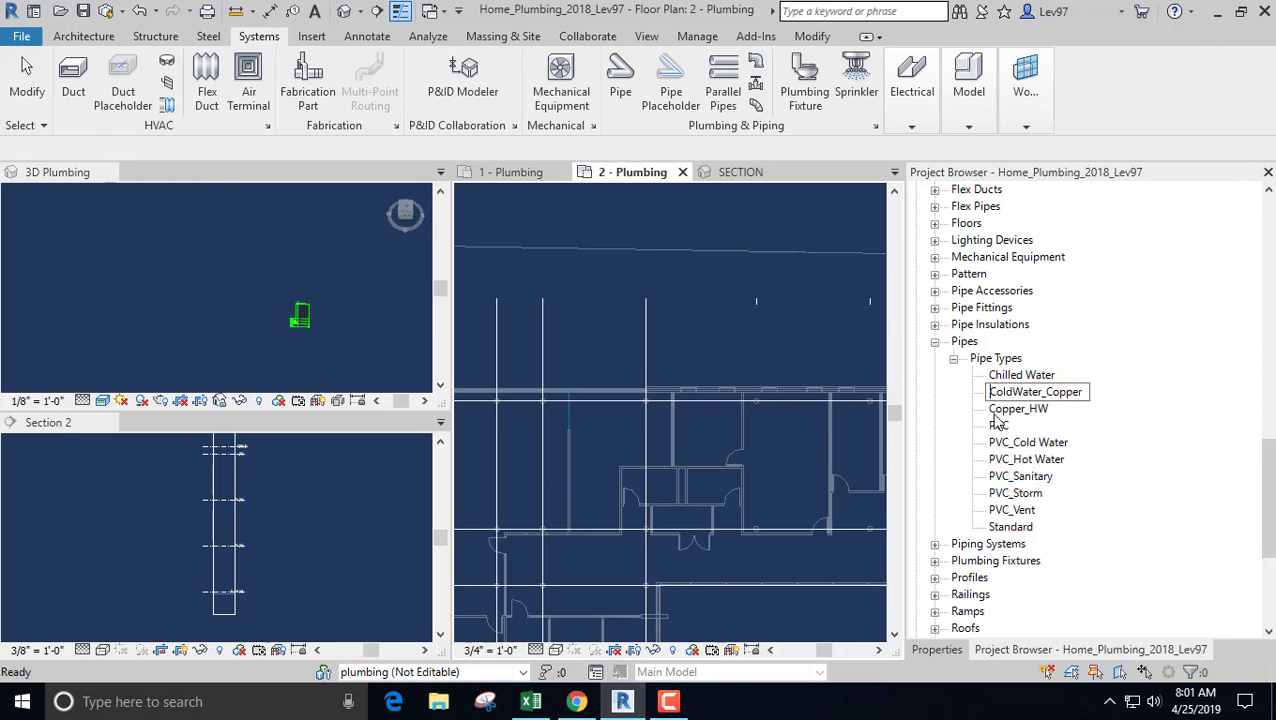
key(Delete)
key(Delete)
key(Delete)
key(Delete)
key(Delete)
key(Delete)
key(Delete)
key(Delete)
key(Delete)
key(Delete)
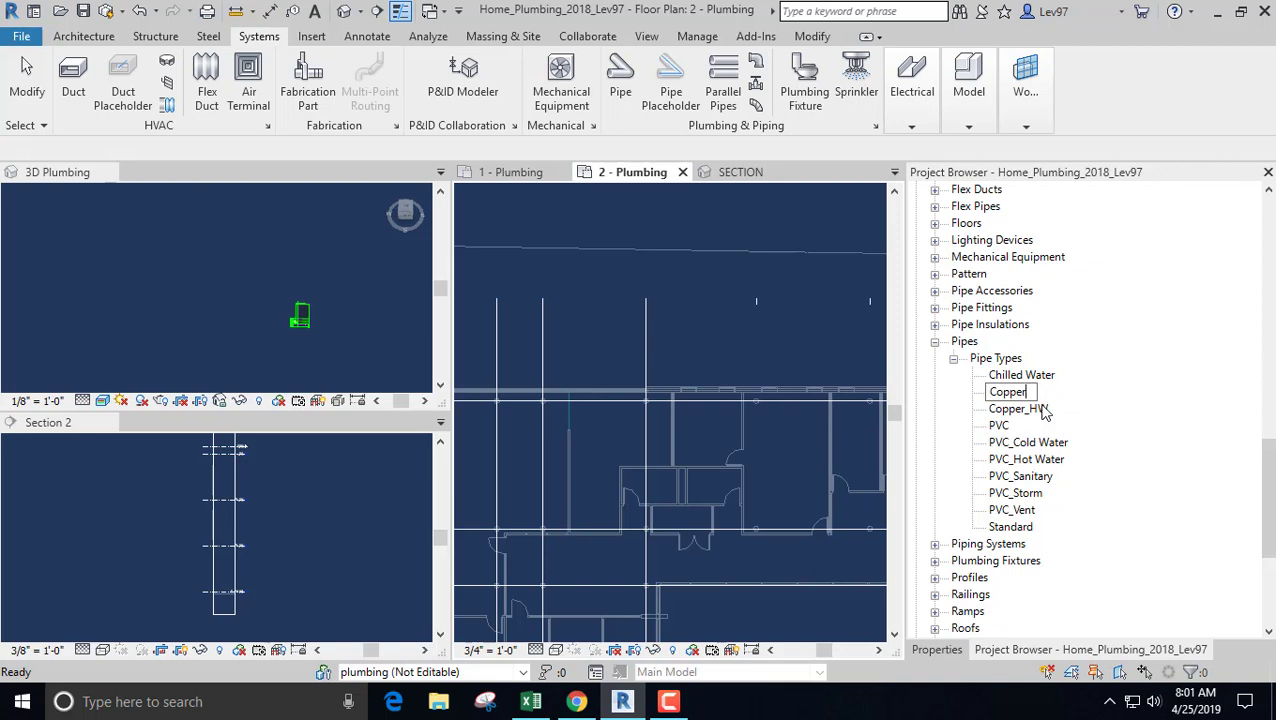
text(_CW)
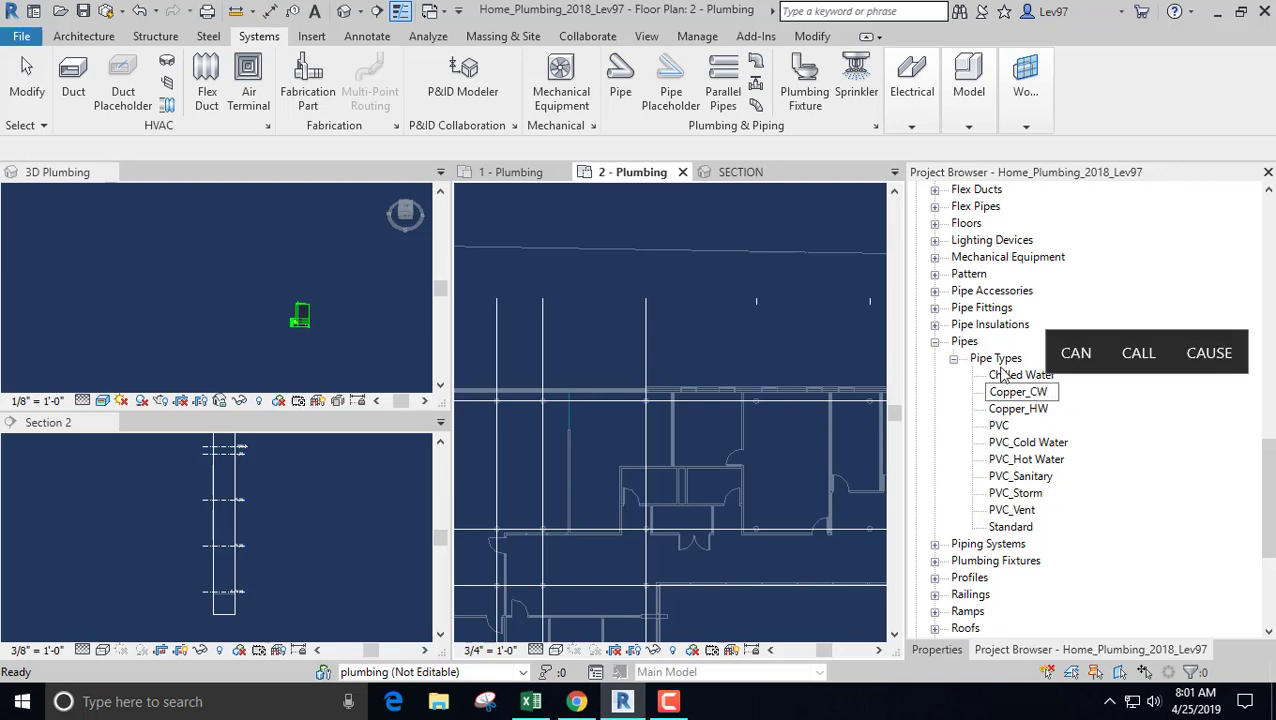
click(1015, 446)
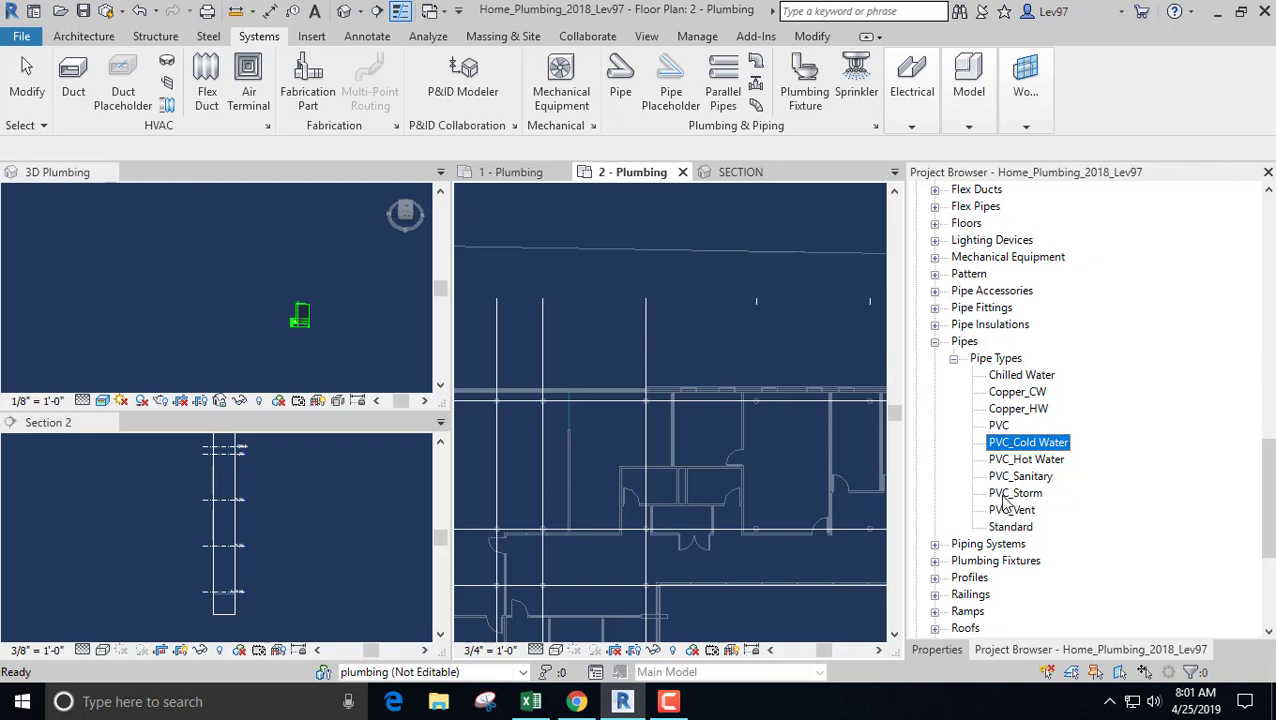
- Open the routing preferences of the PVC_Storm pipe type and examine the available pipe segments, keeping the current one
click(1012, 494)
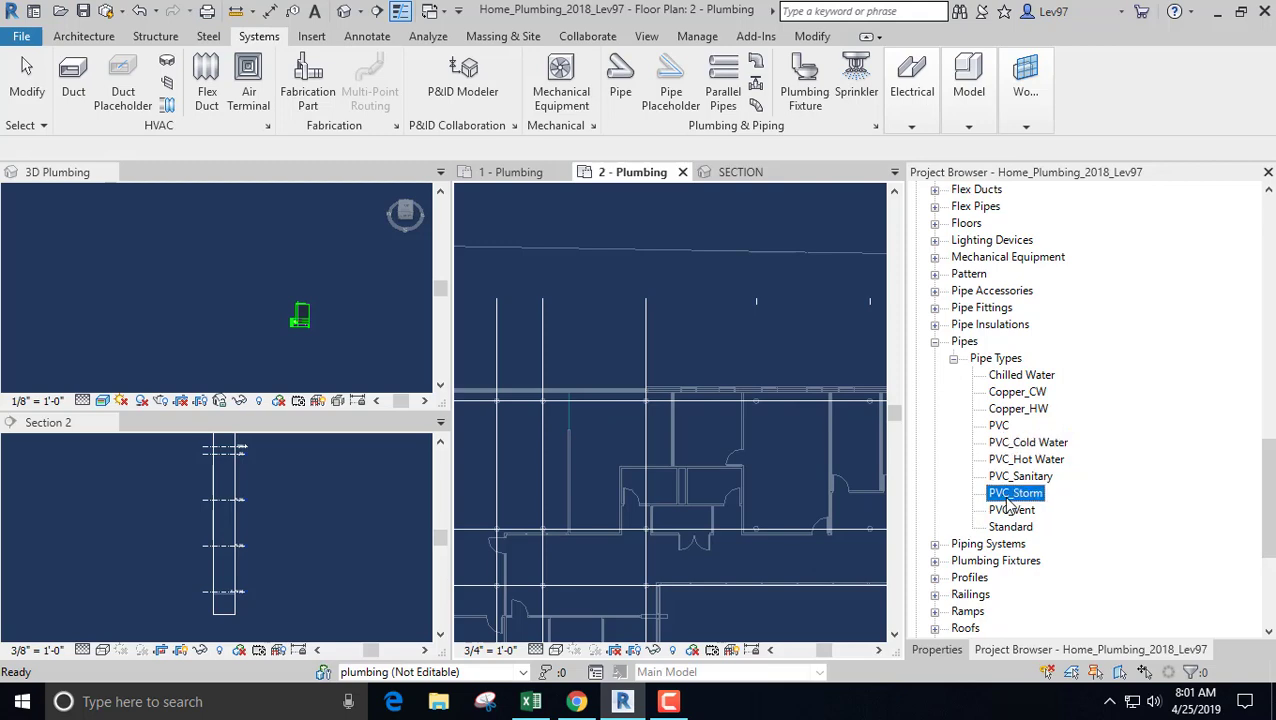
right_click(1012, 508)
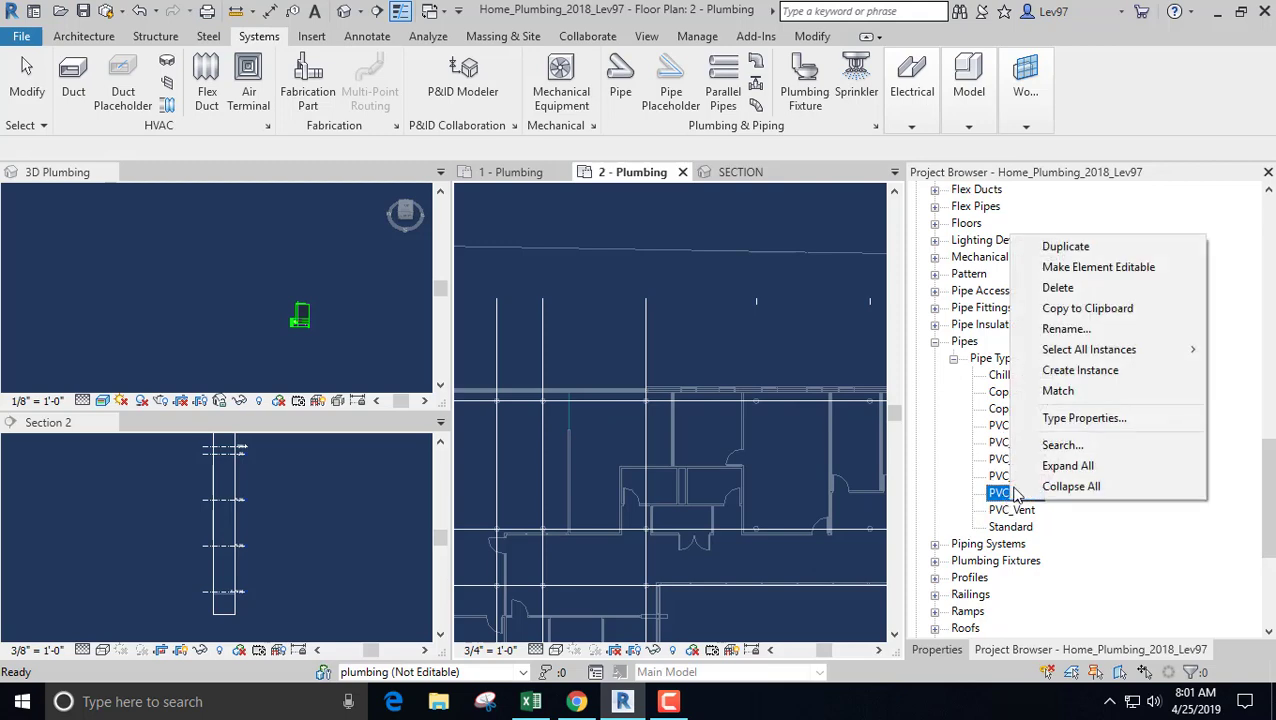
click(1075, 419)
click(985, 264)
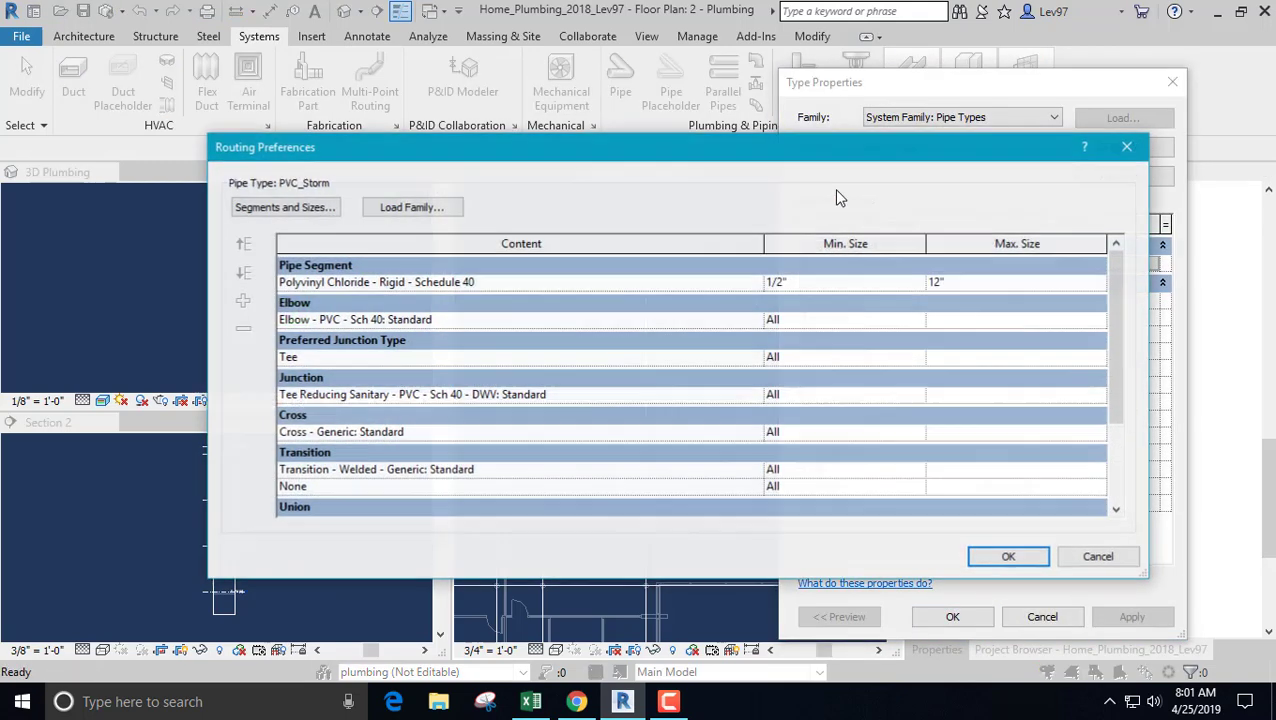
click(559, 285)
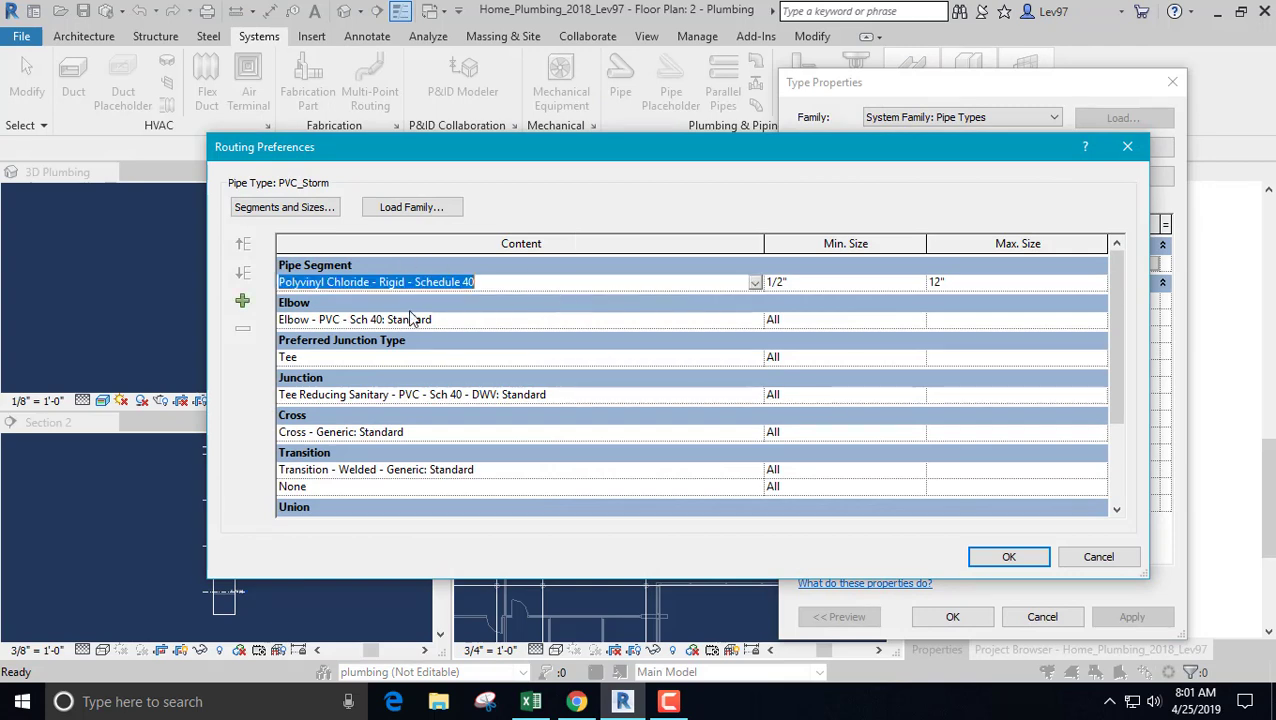
click(755, 283)
scroll(412, 338, down, 1)
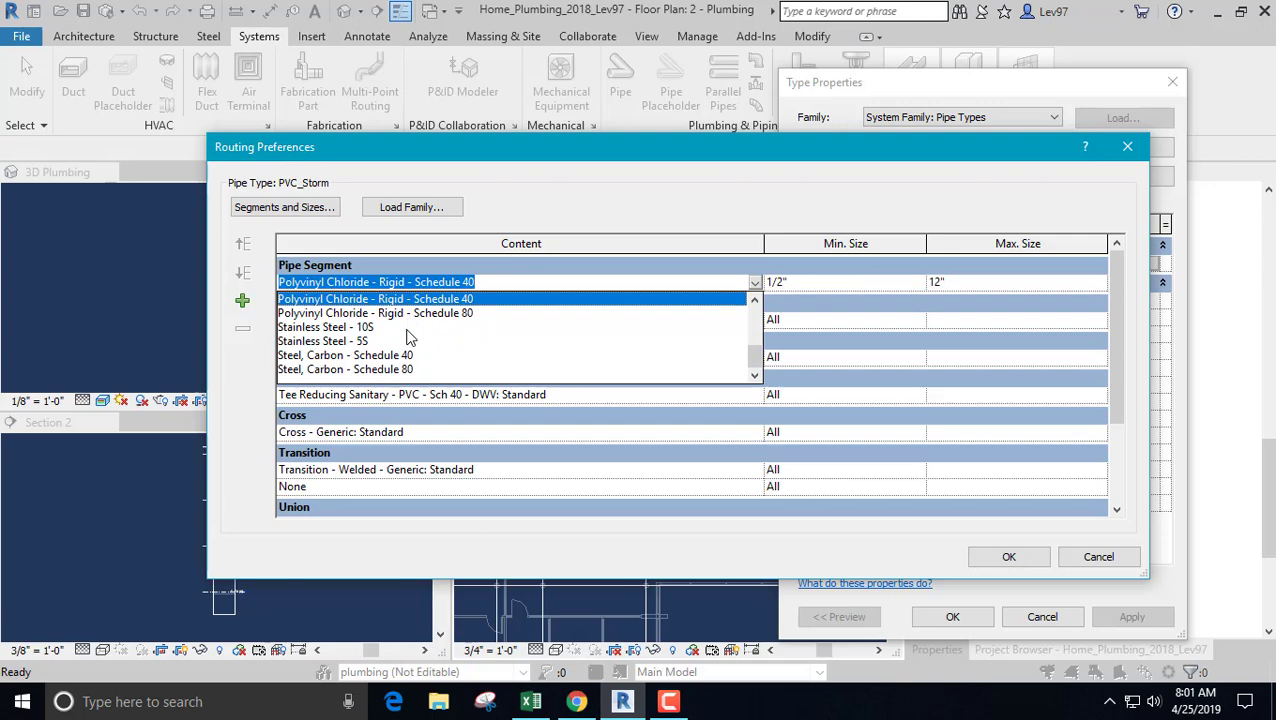
scroll(407, 340, up, 8)
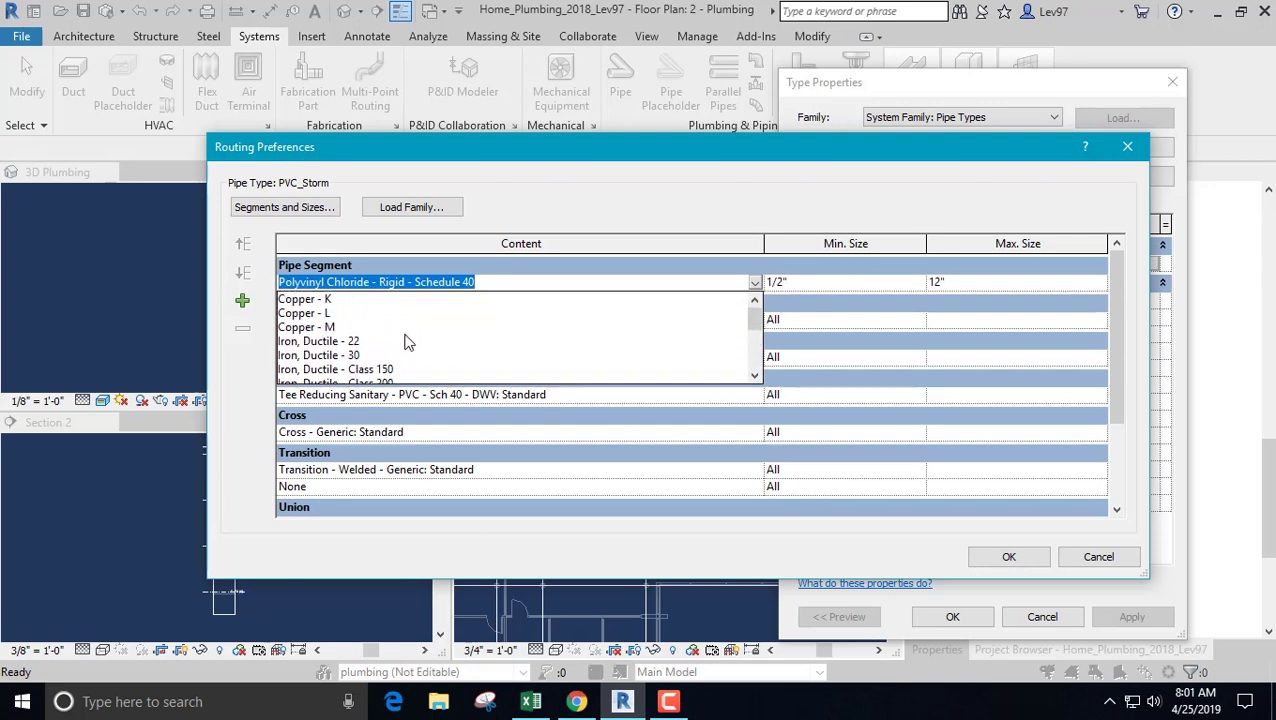
scroll(407, 341, down, 7)
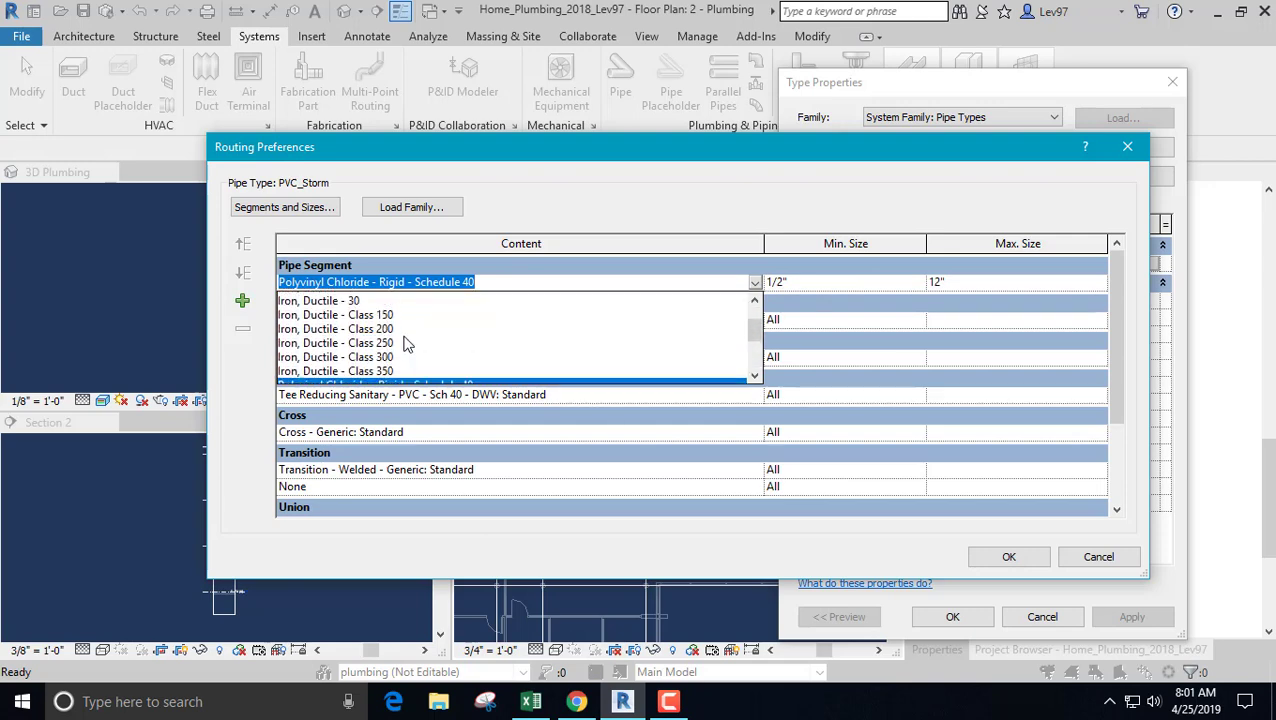
click(510, 284)
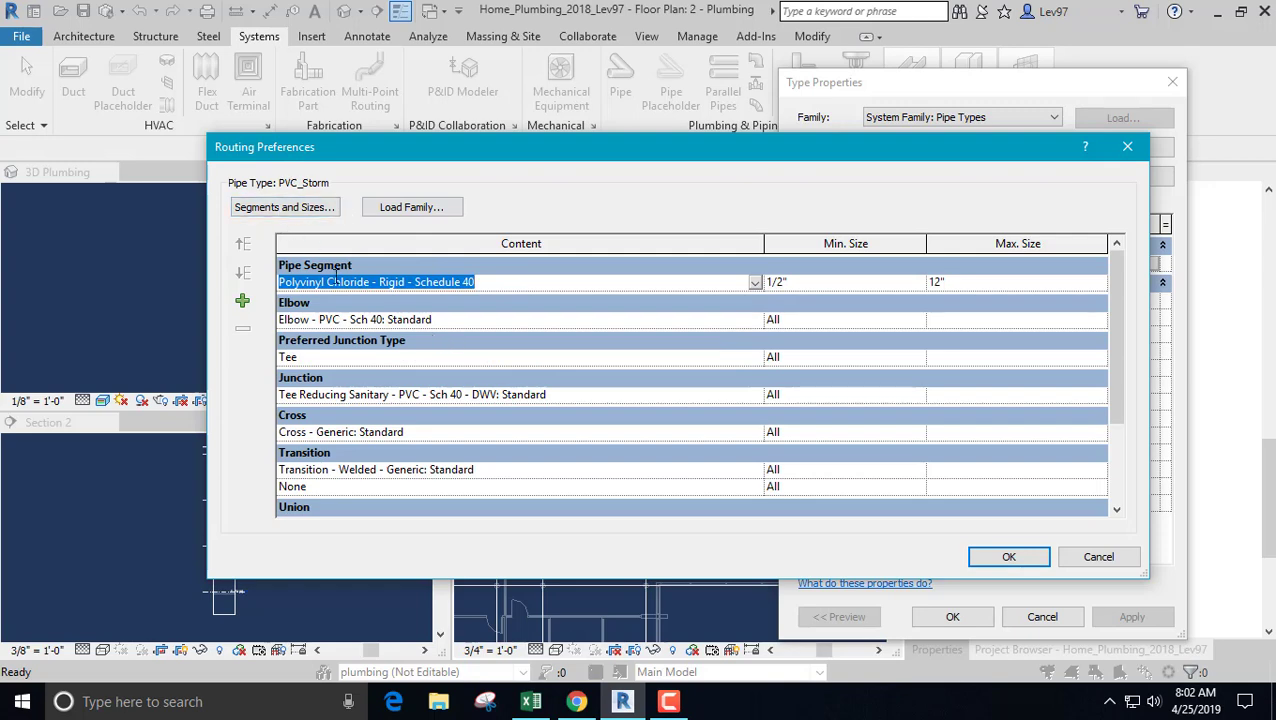
- Examine the Polyvinyl Chloride - Rigid - Schedule 40 size catalog, then close the PVC_Storm settings and collapse the Pipes category
click(268, 208)
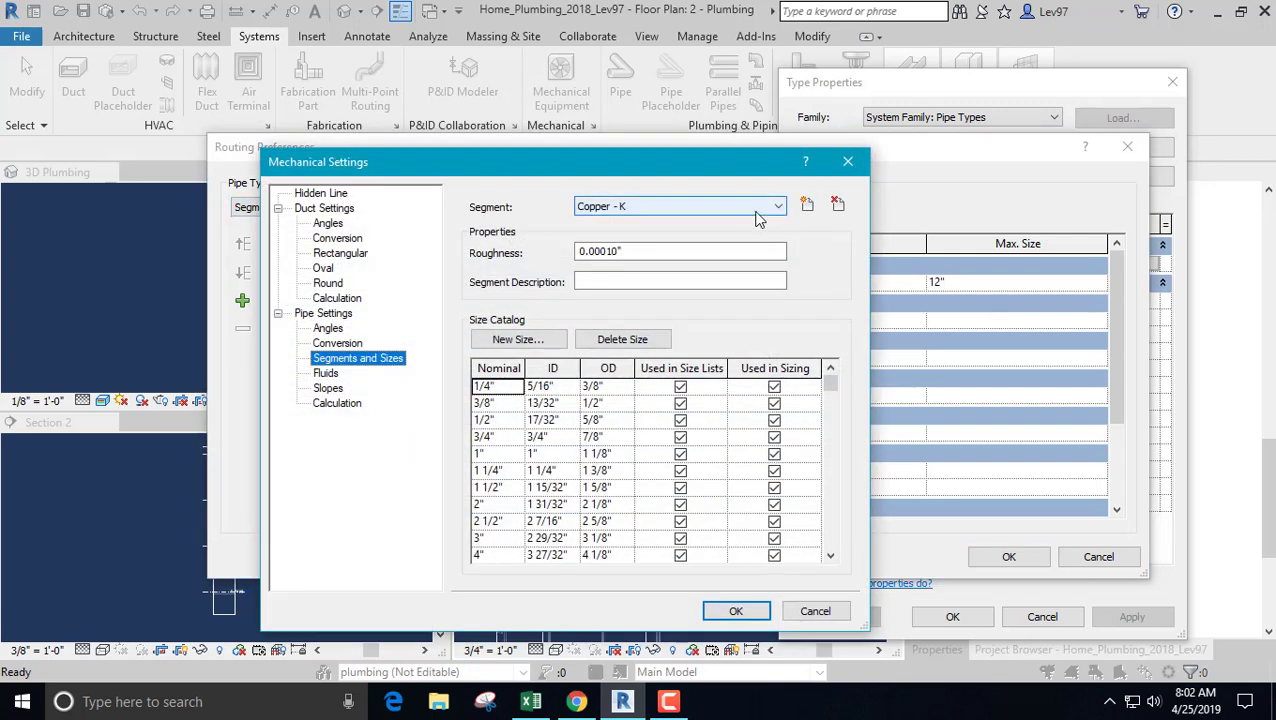
click(779, 206)
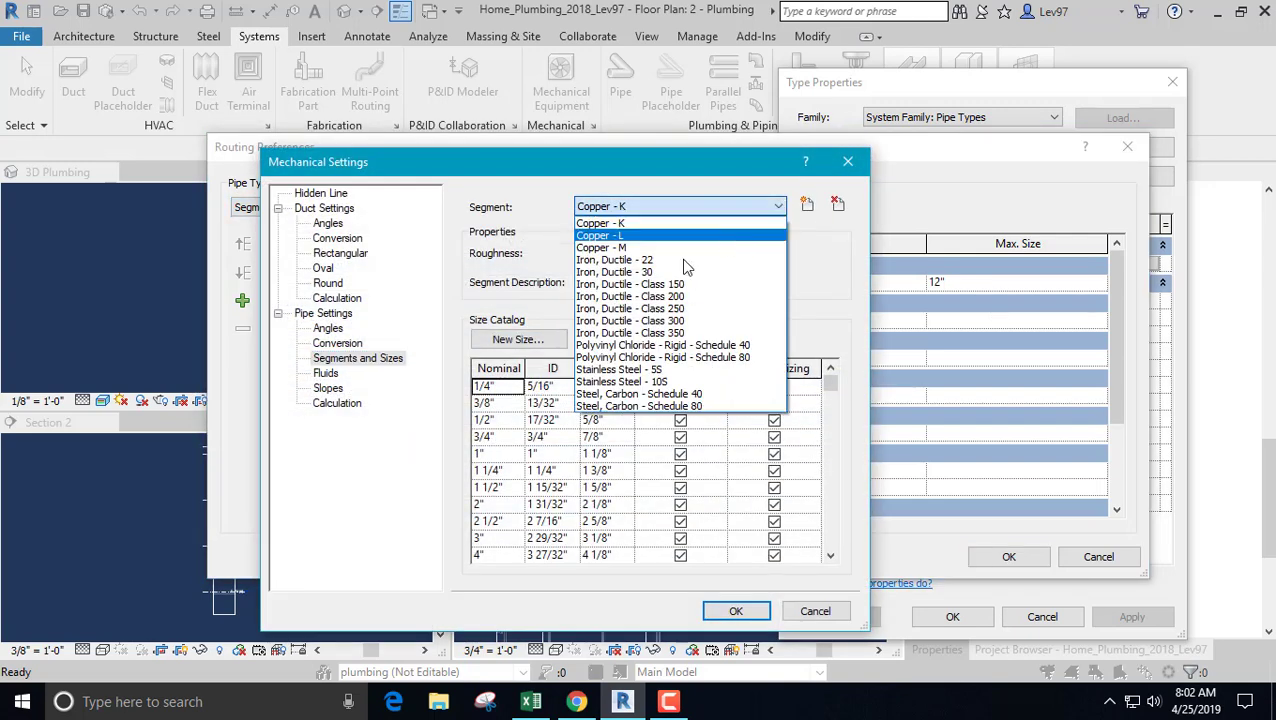
click(631, 345)
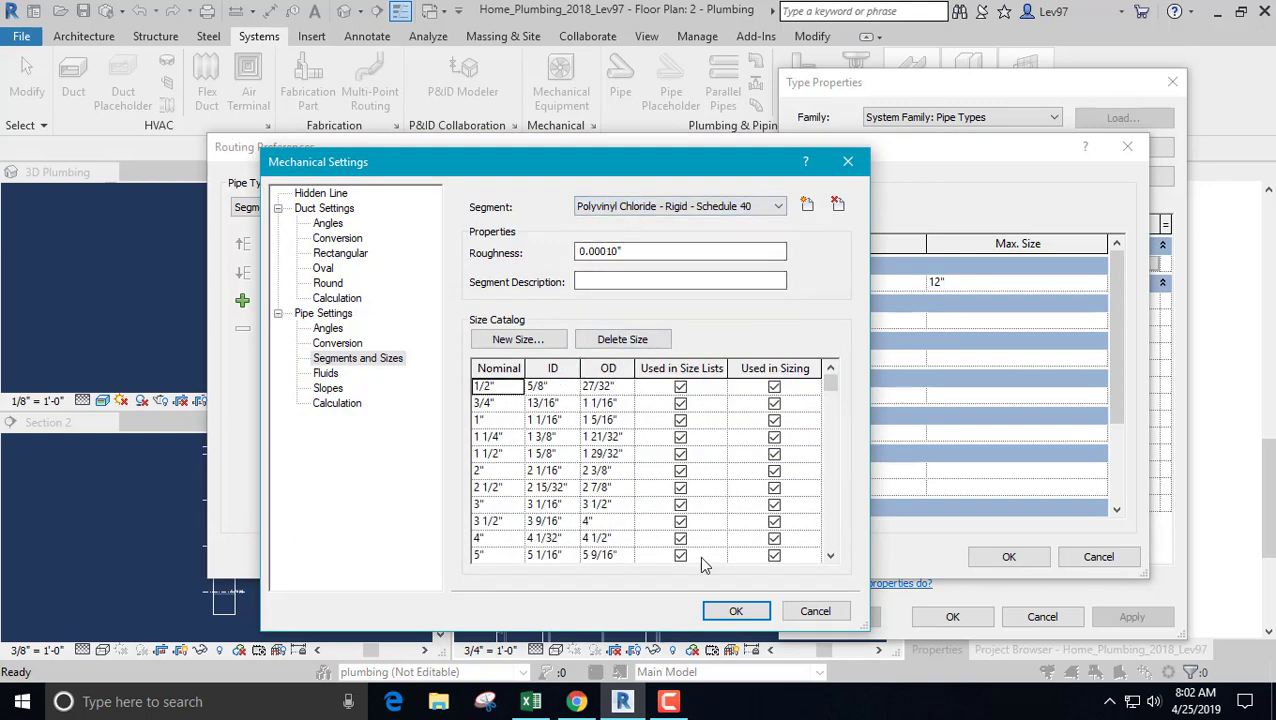
click(734, 612)
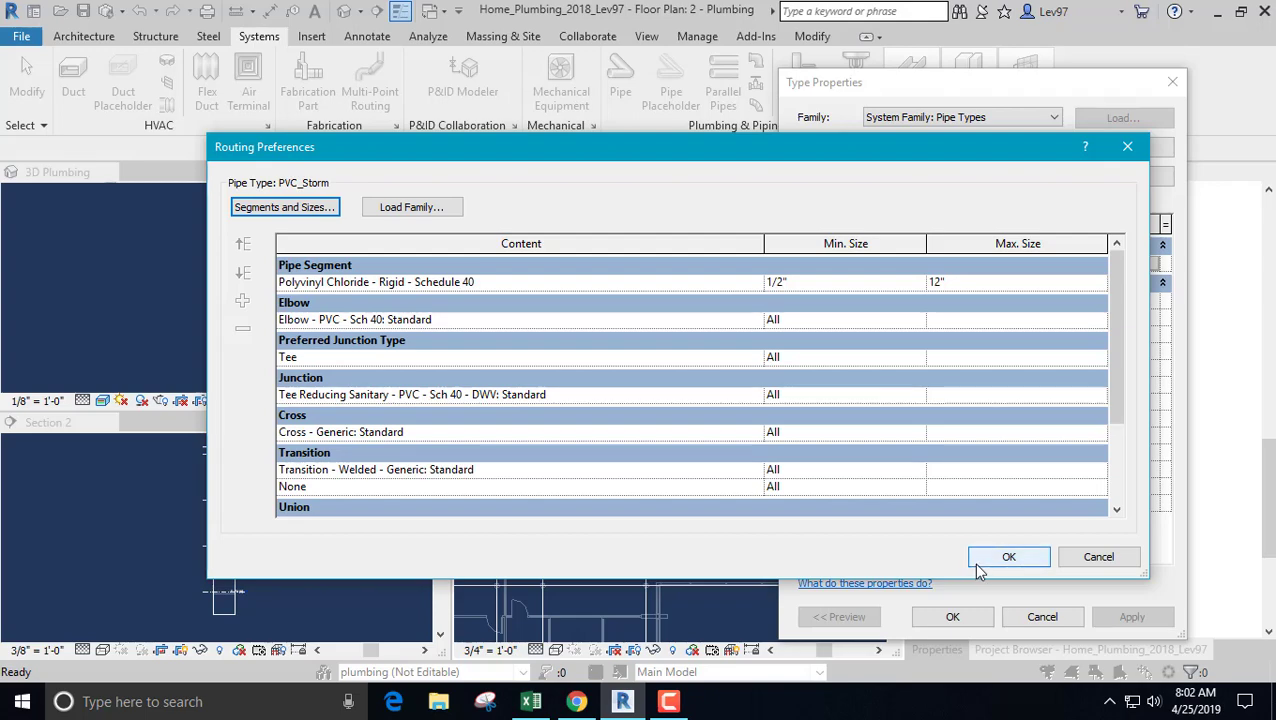
click(1009, 557)
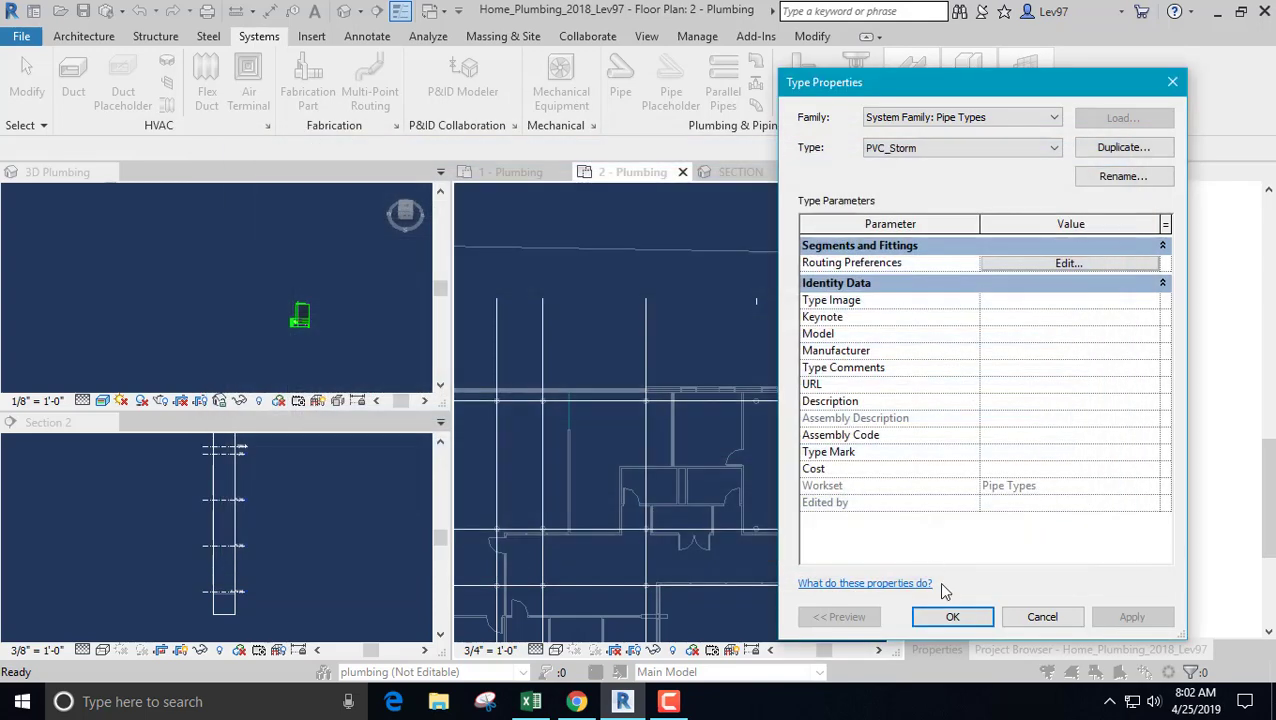
click(953, 618)
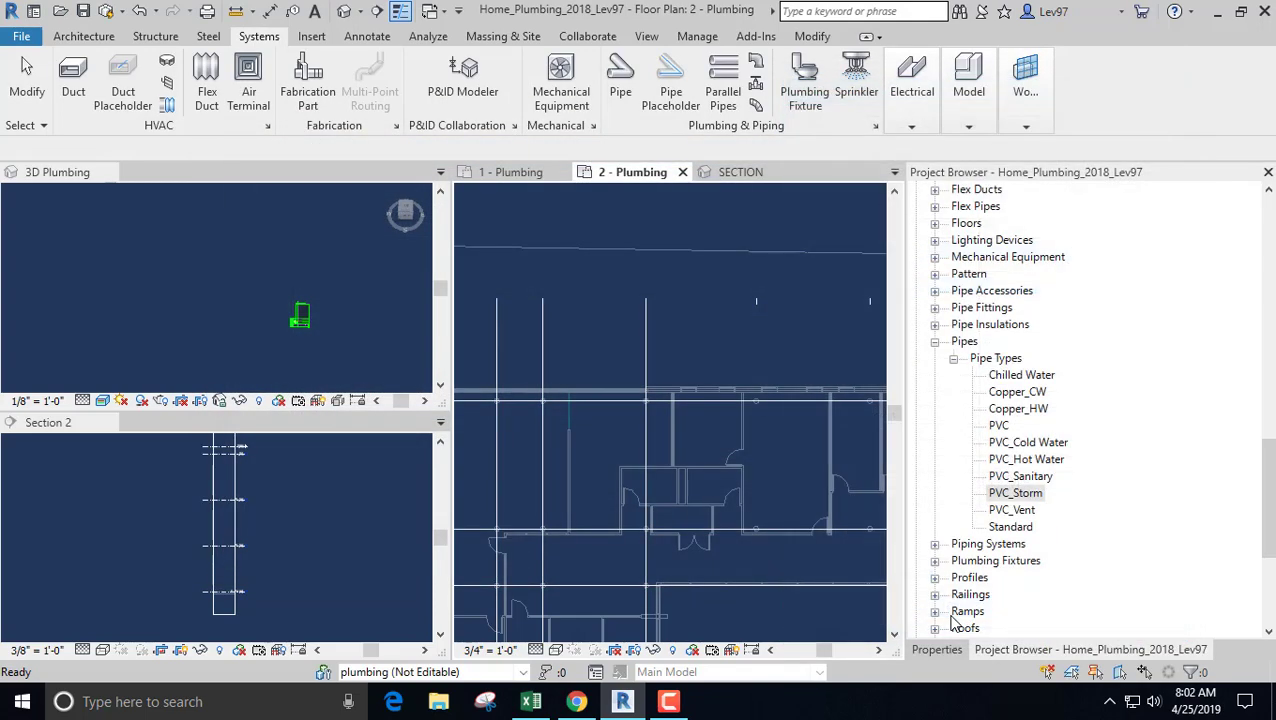
click(935, 342)
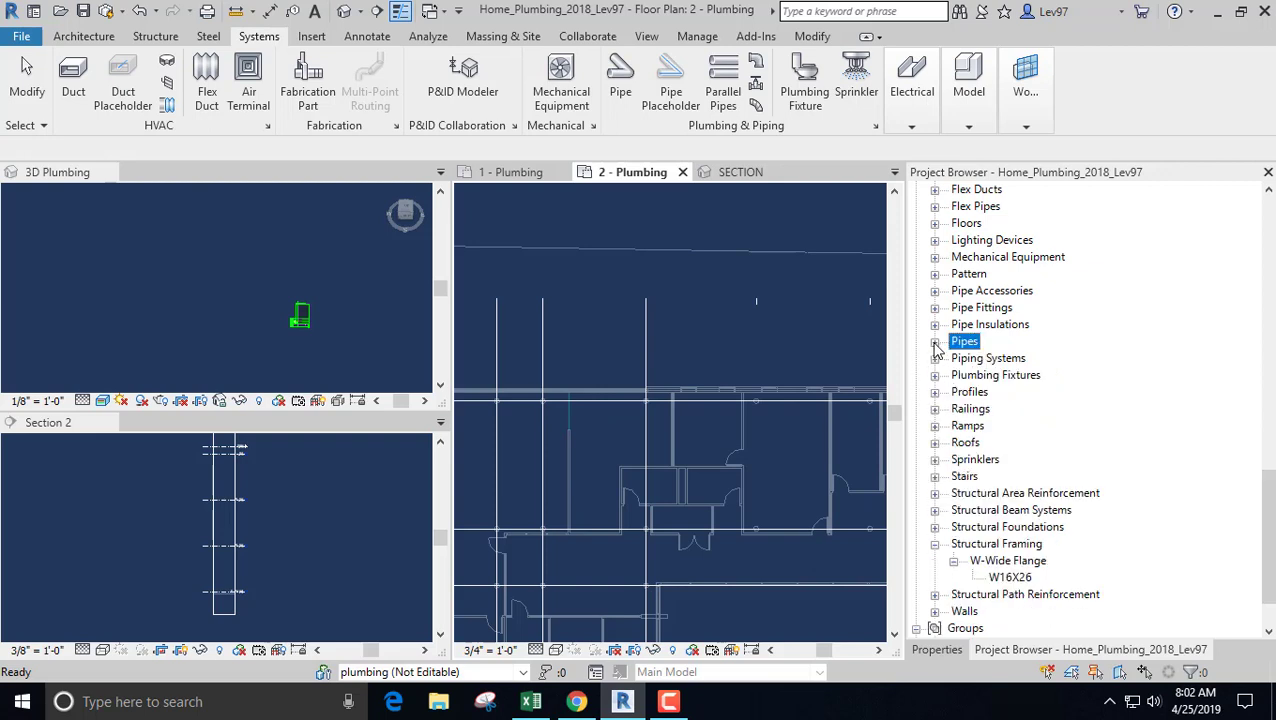
- Draw a horizontal 4" PVC_Storm pipe about 33' long across the upper rooms of the 2 - Plumbing plan at 9' 0" offset
click(617, 85)
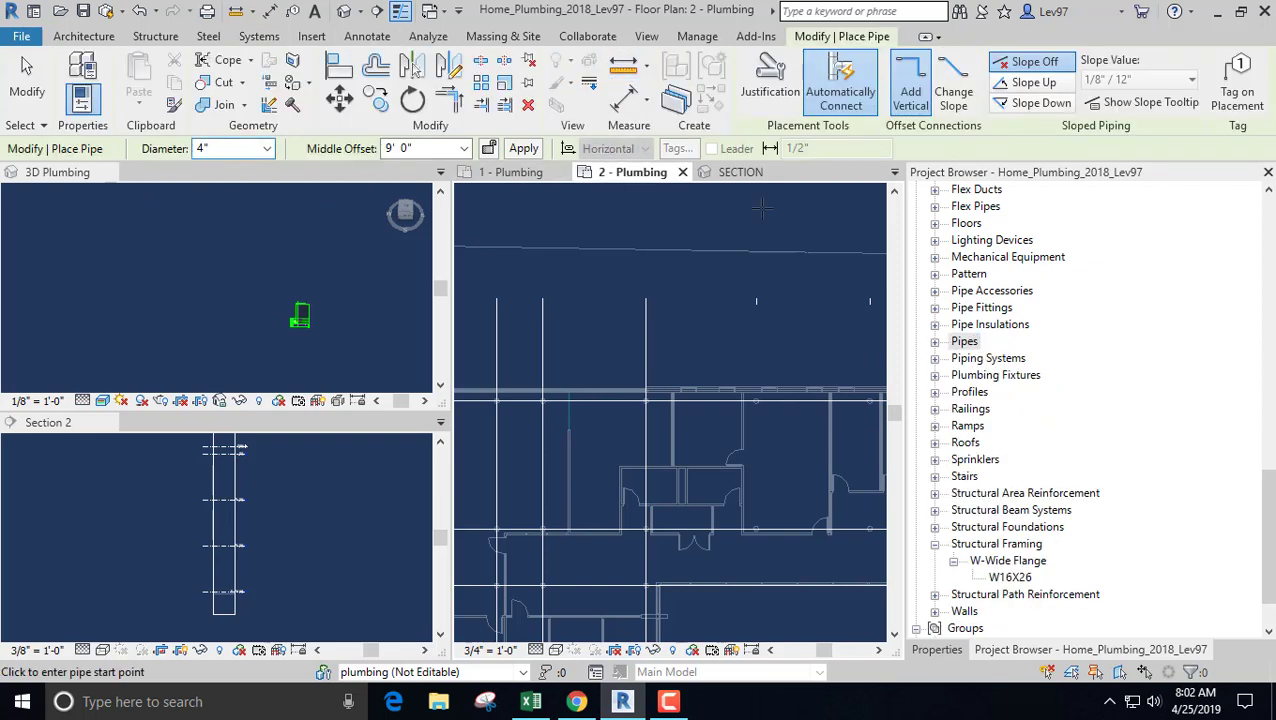
click(945, 651)
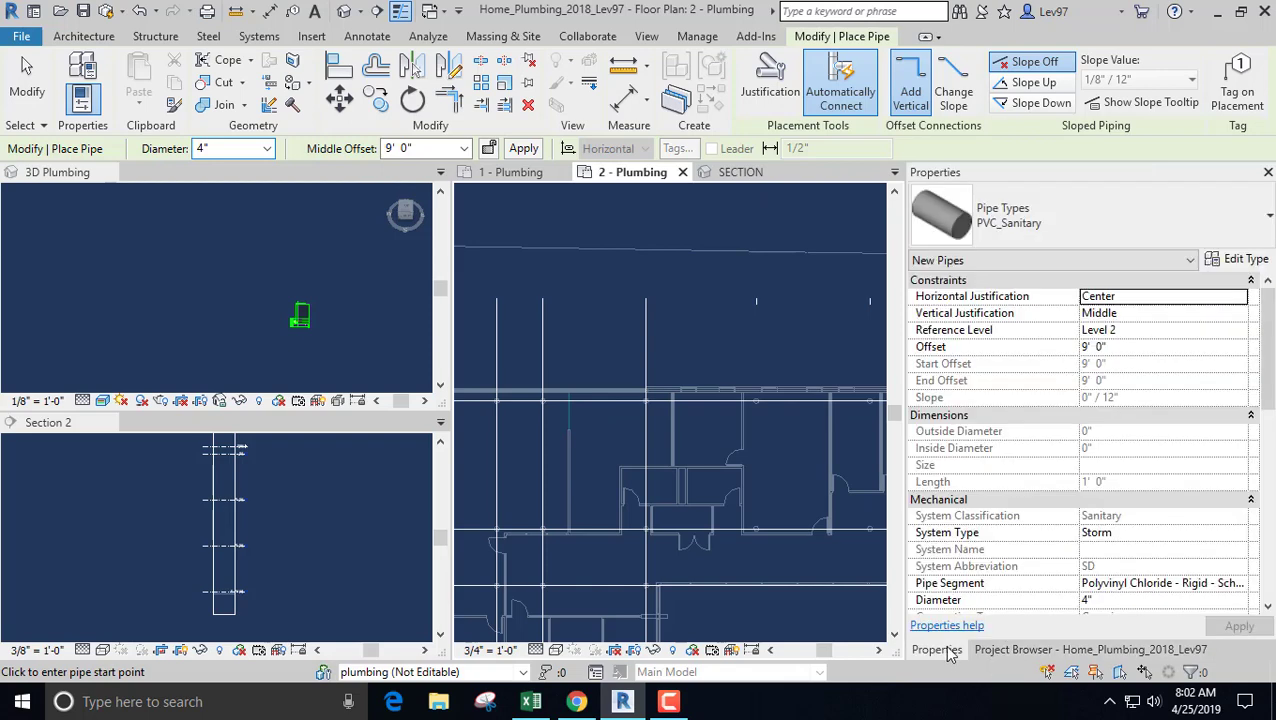
click(1076, 209)
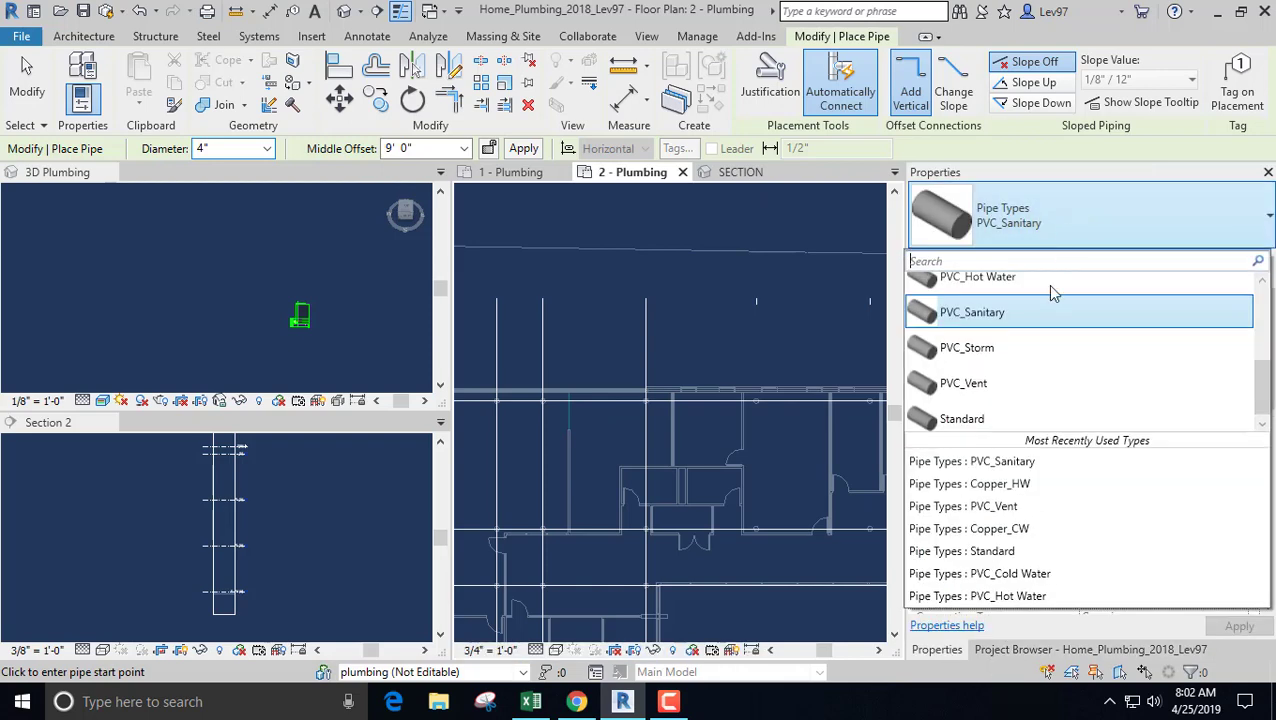
click(963, 346)
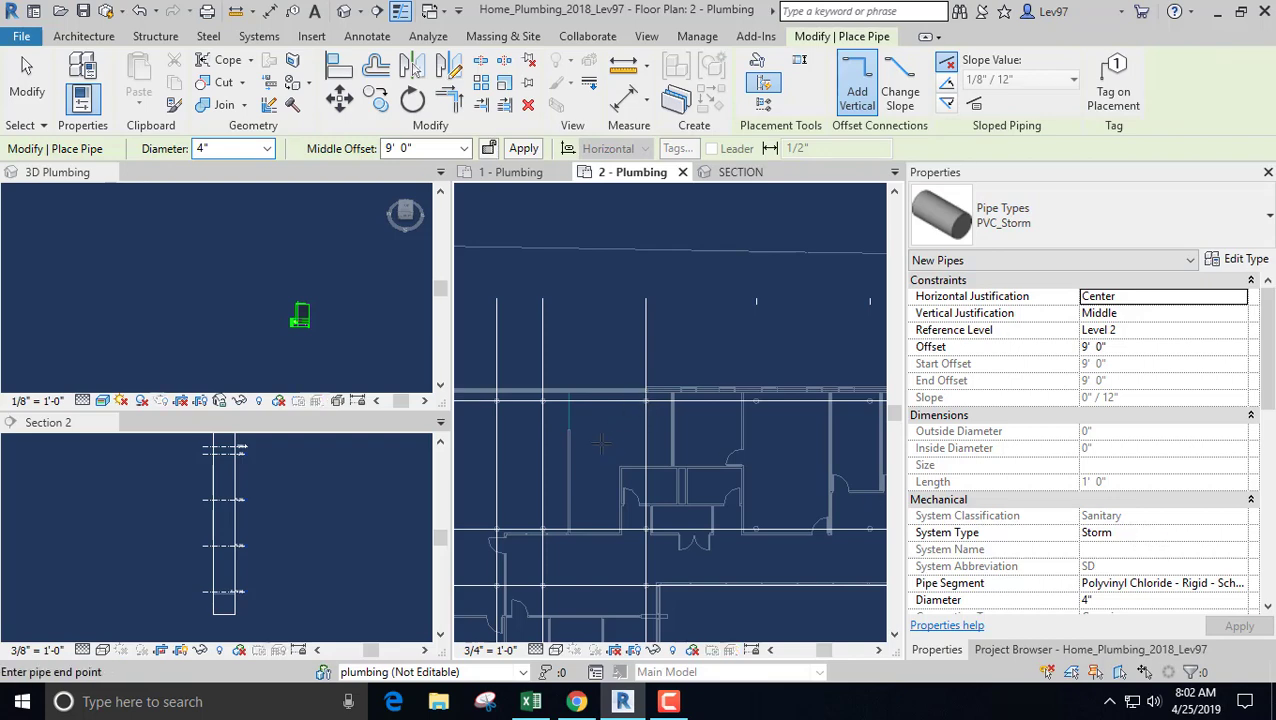
click(600, 446)
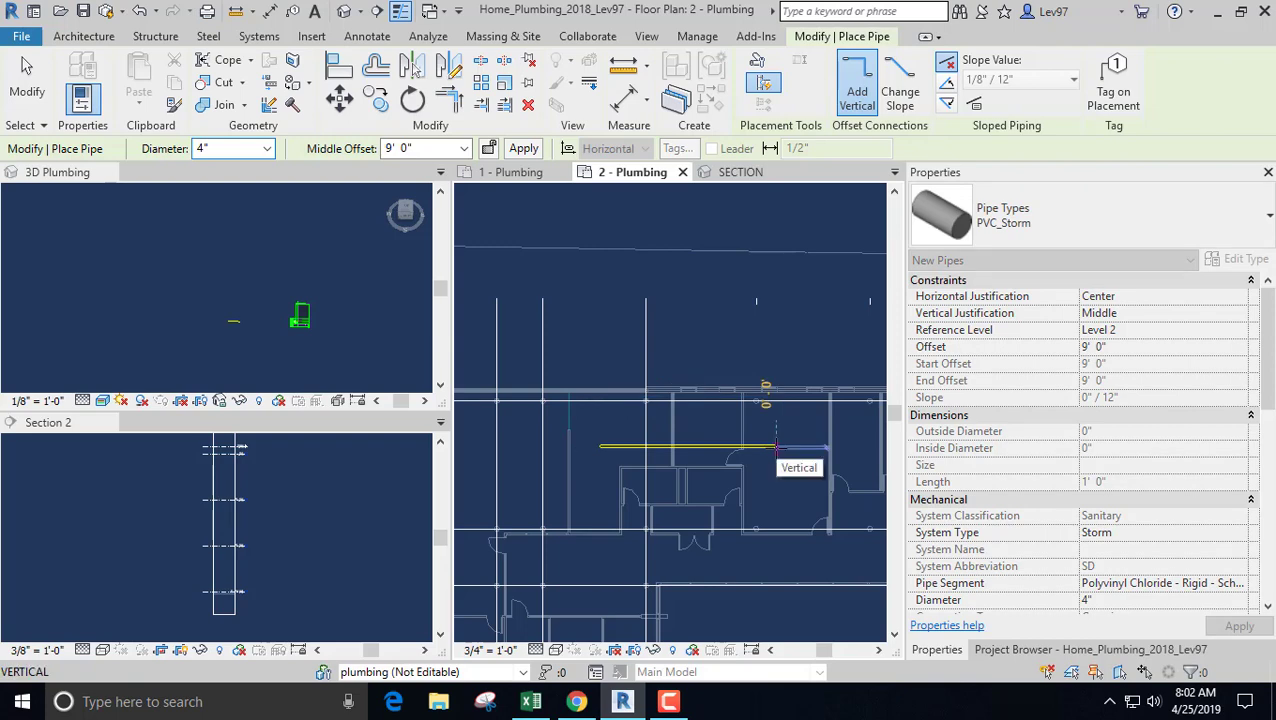
click(777, 446)
key(Escape)
key(Escape)
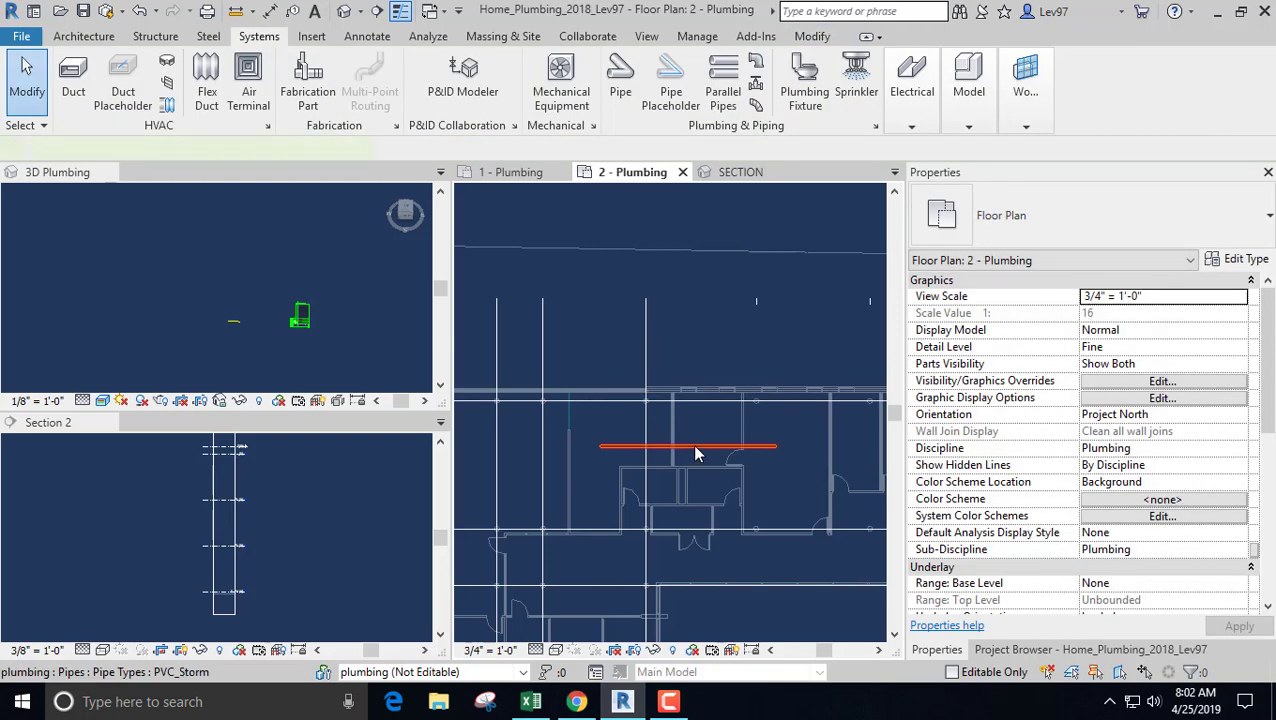
- Select the new storm pipe in the plan and open its type properties
right_click(697, 453)
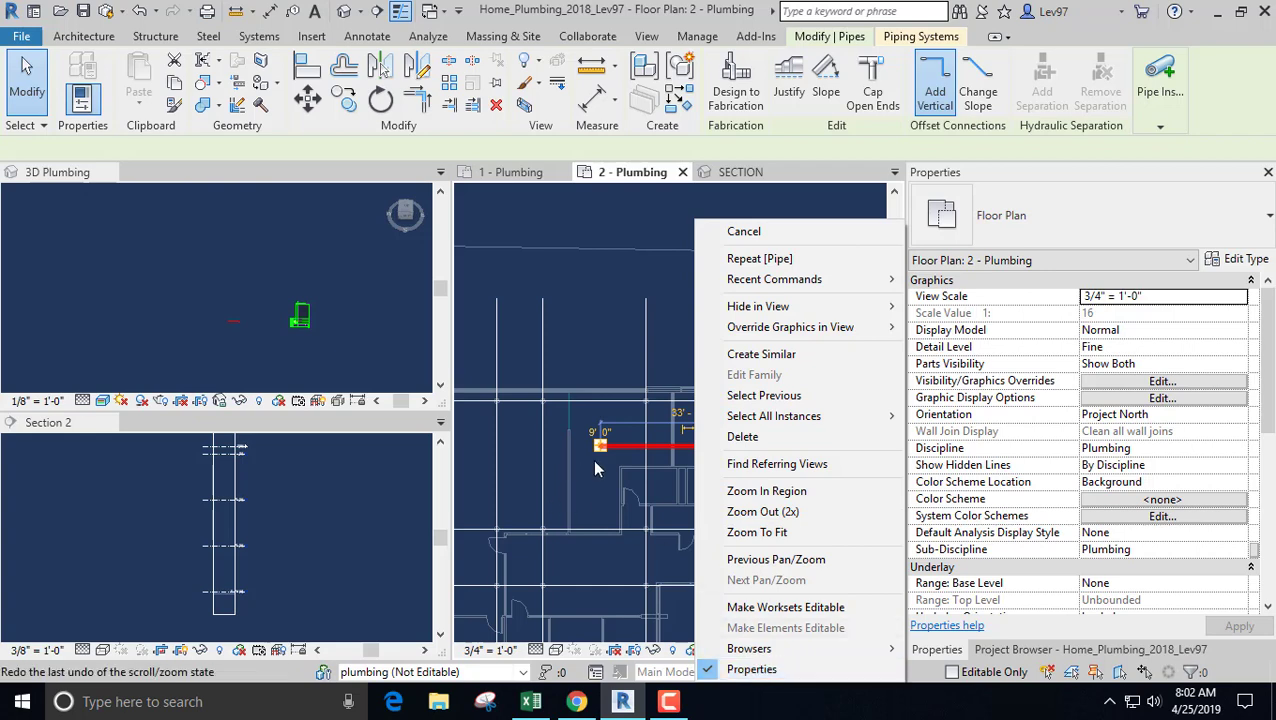
key(Escape)
key(Escape)
click(684, 447)
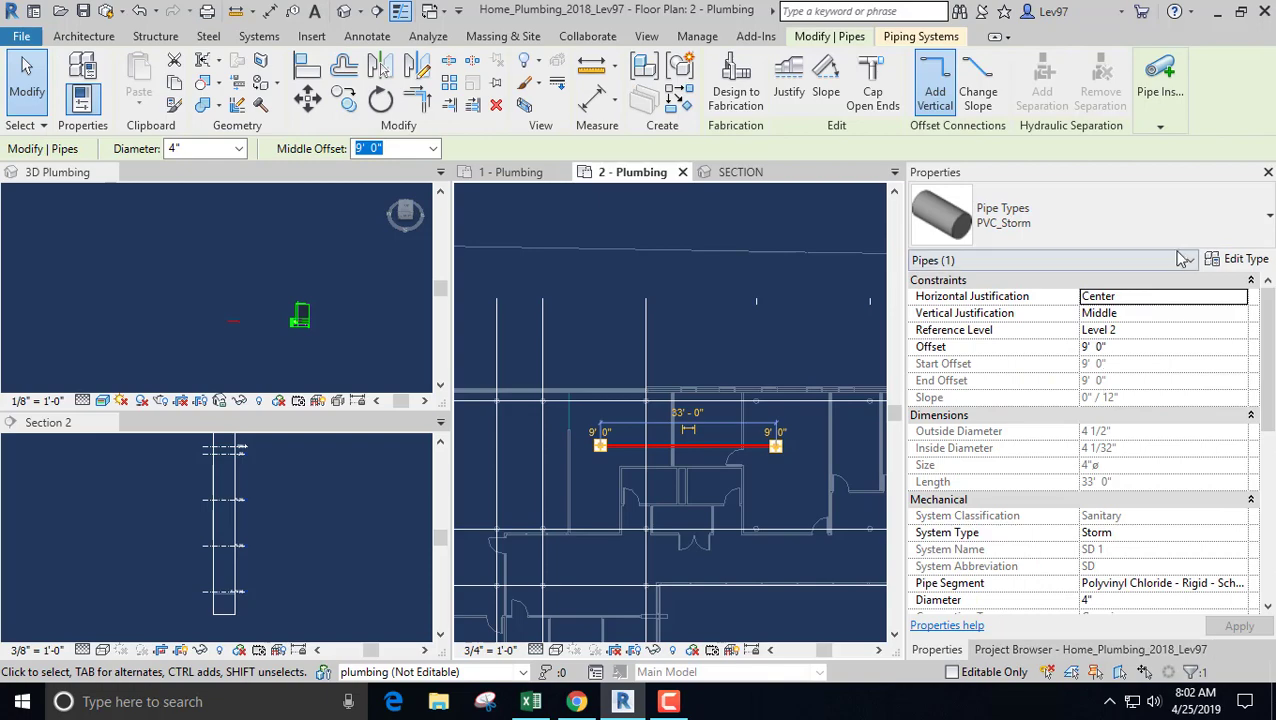
click(1240, 259)
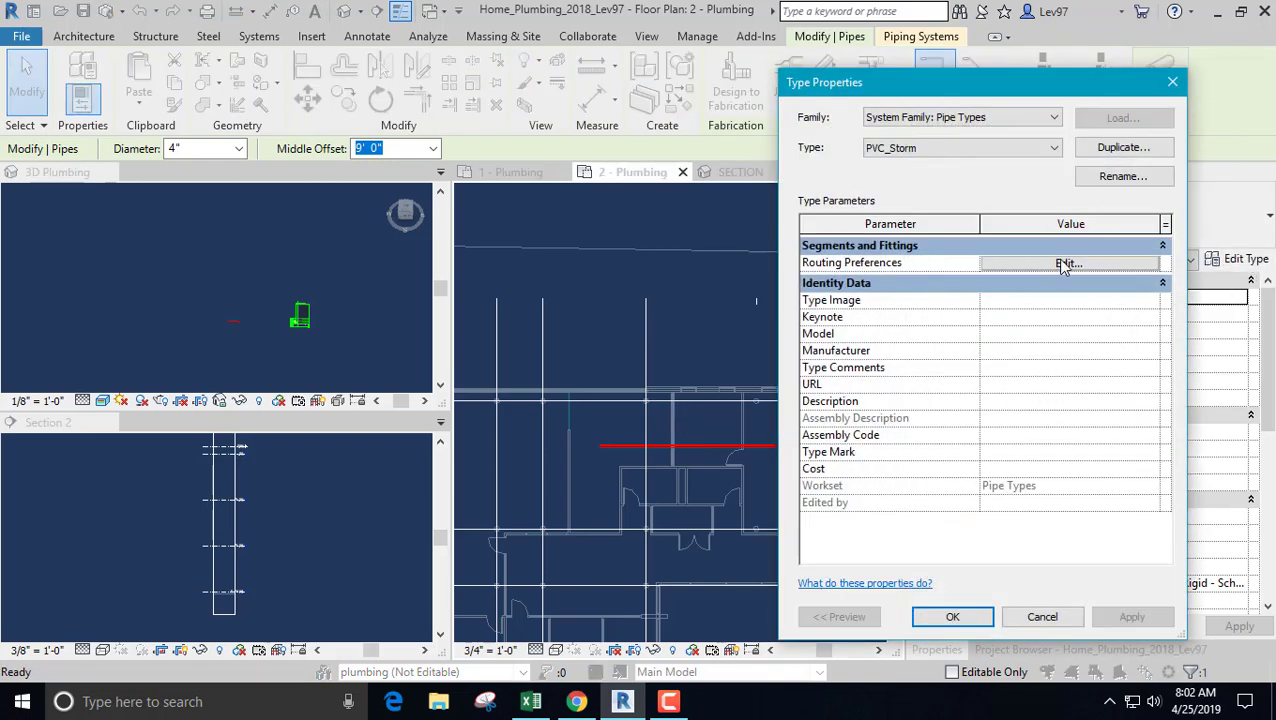
- Check the routing preferences of the selected storm pipe's type, then close the dialogs without changes and deselect the pipe
click(1067, 264)
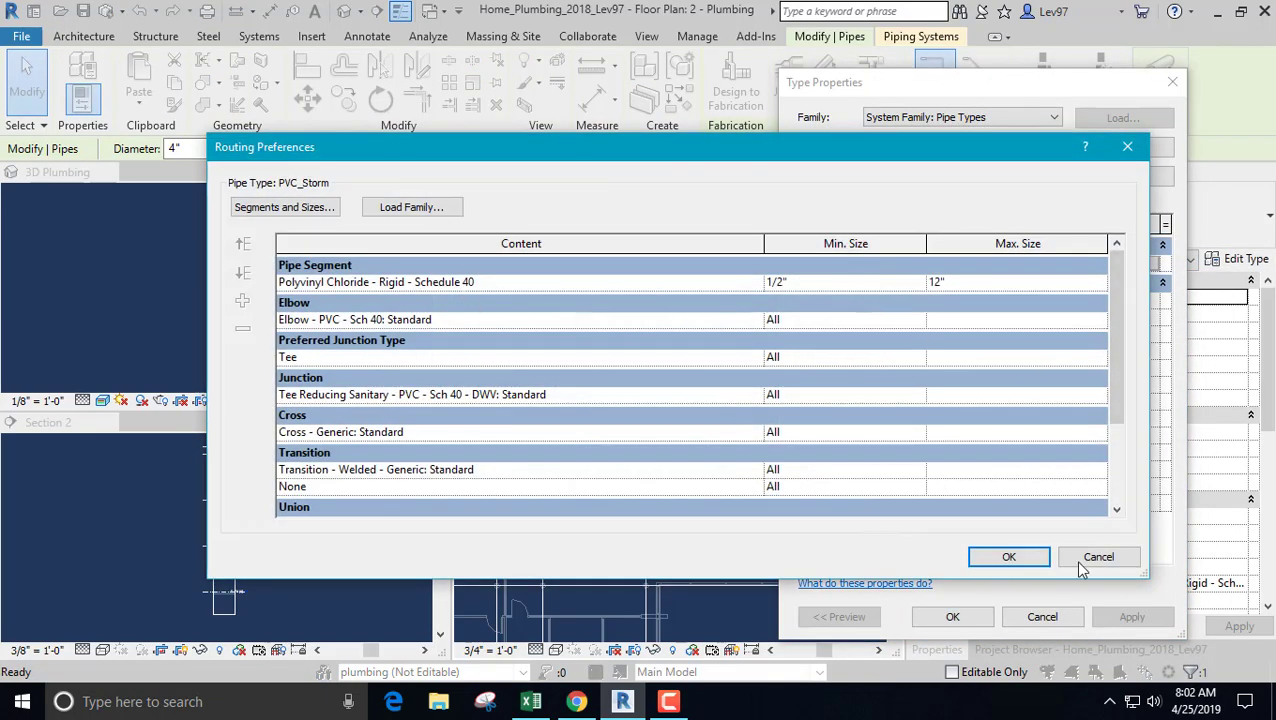
click(1098, 558)
key(Escape)
key(Escape)
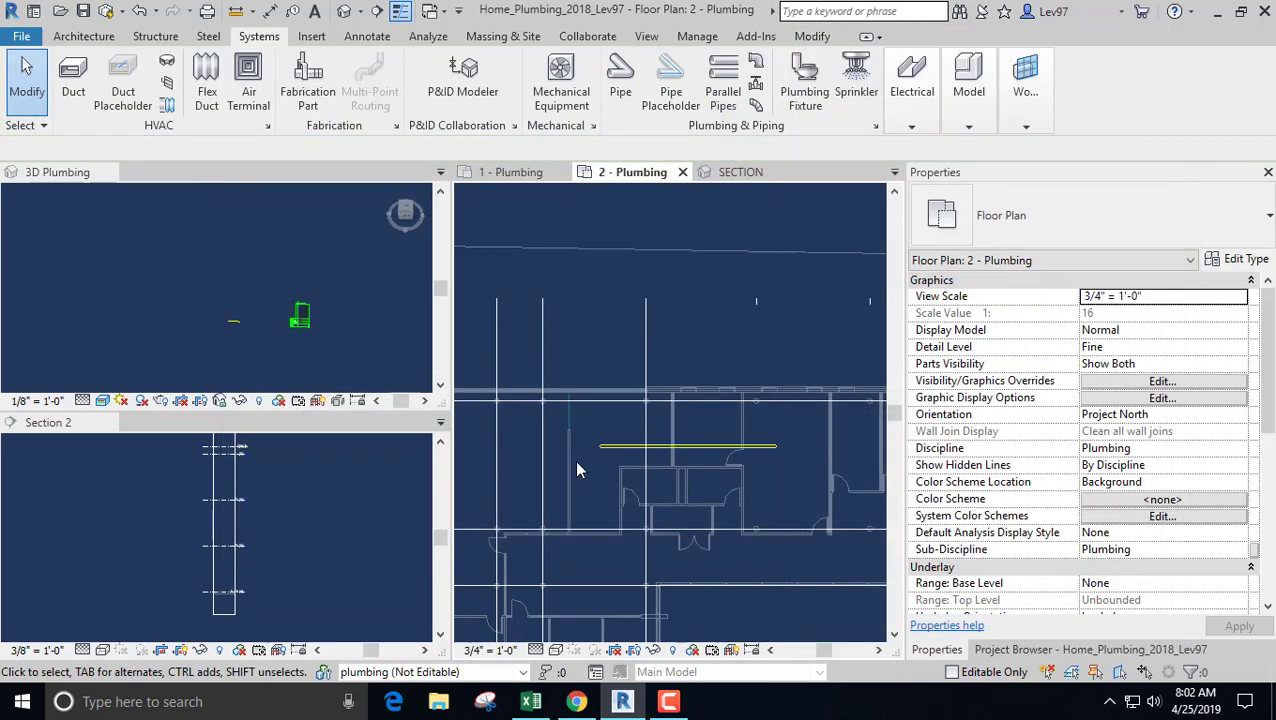
- Reselect the storm pipe and review the segment and fittings in the PVC_Storm routing preferences, then cancel out of both dialogs
click(607, 447)
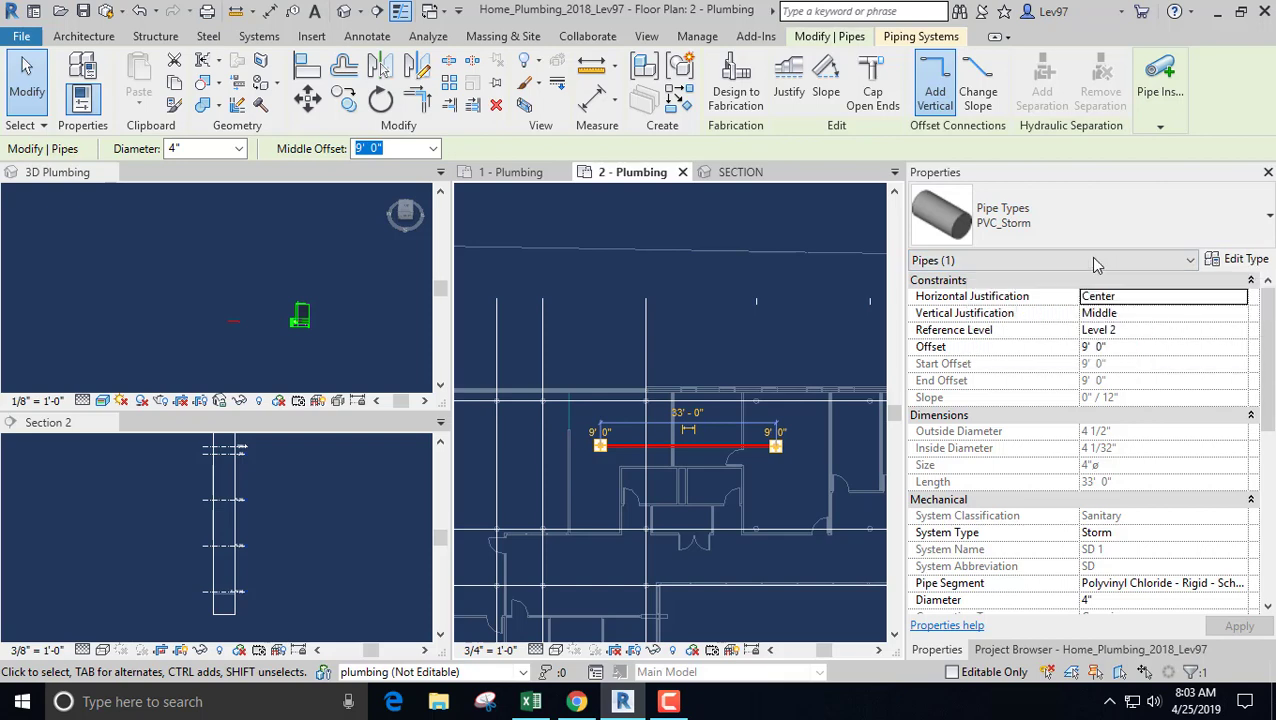
click(1238, 262)
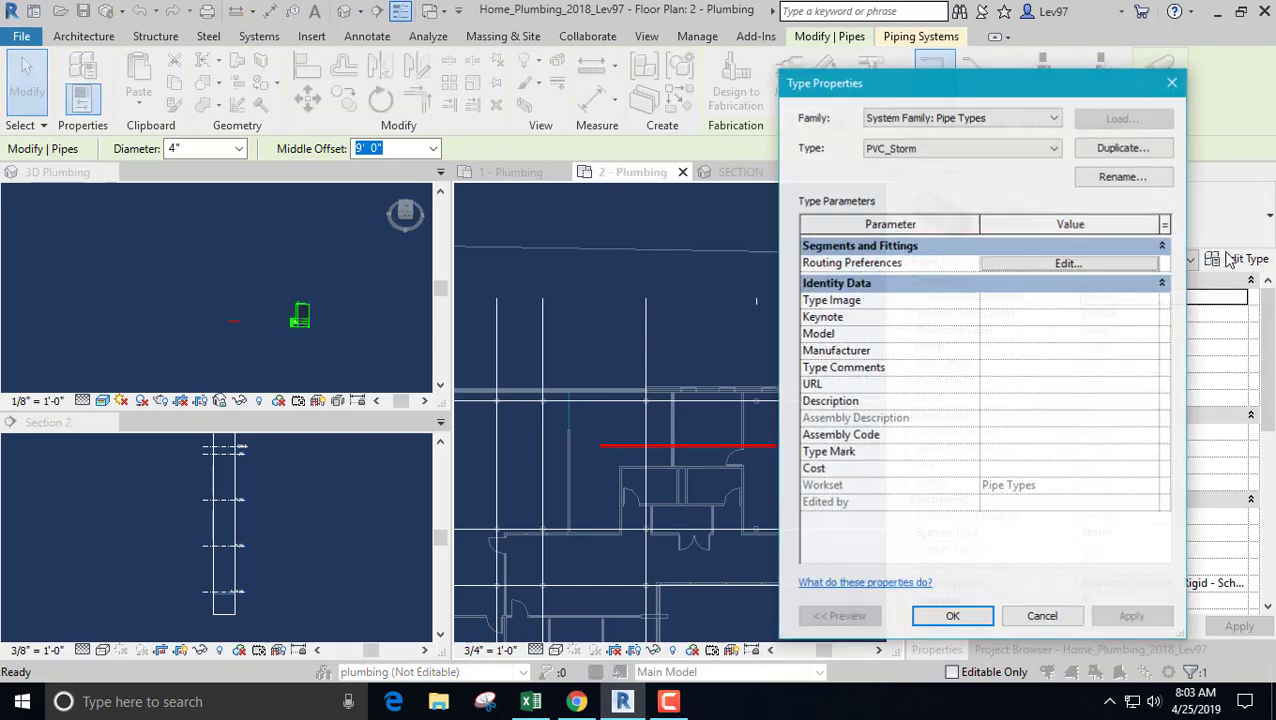
click(1064, 264)
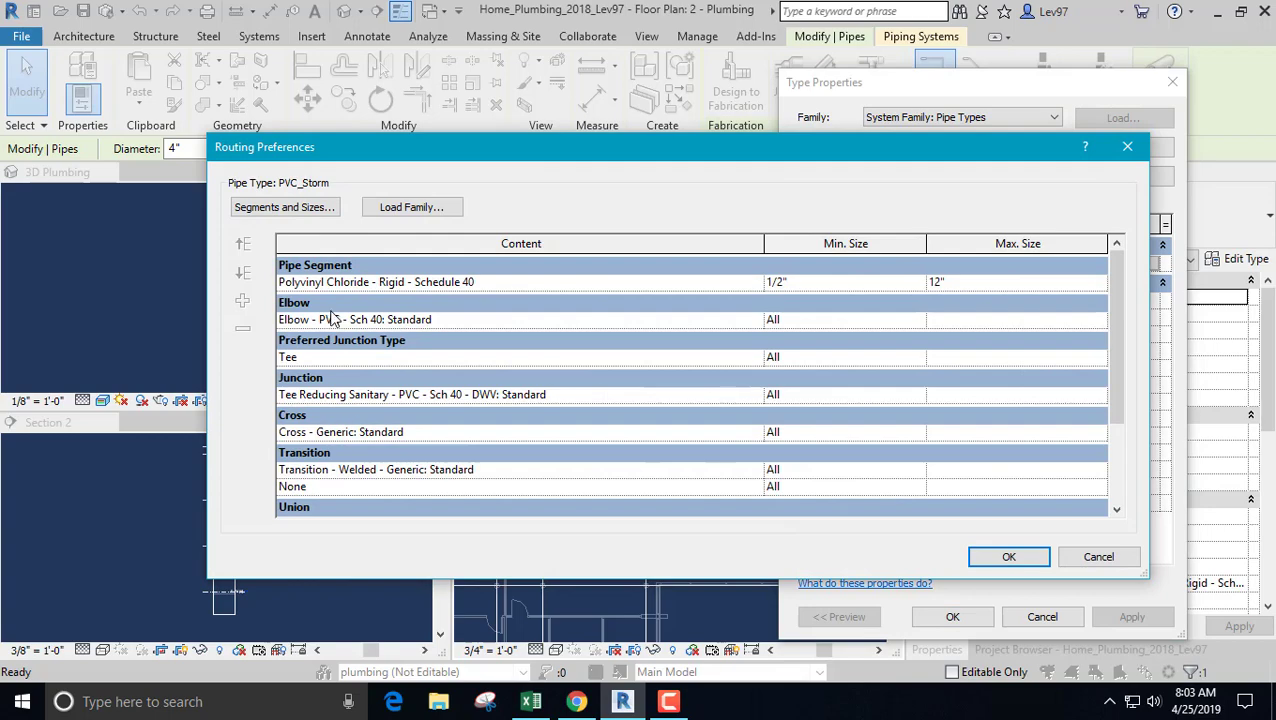
click(1100, 557)
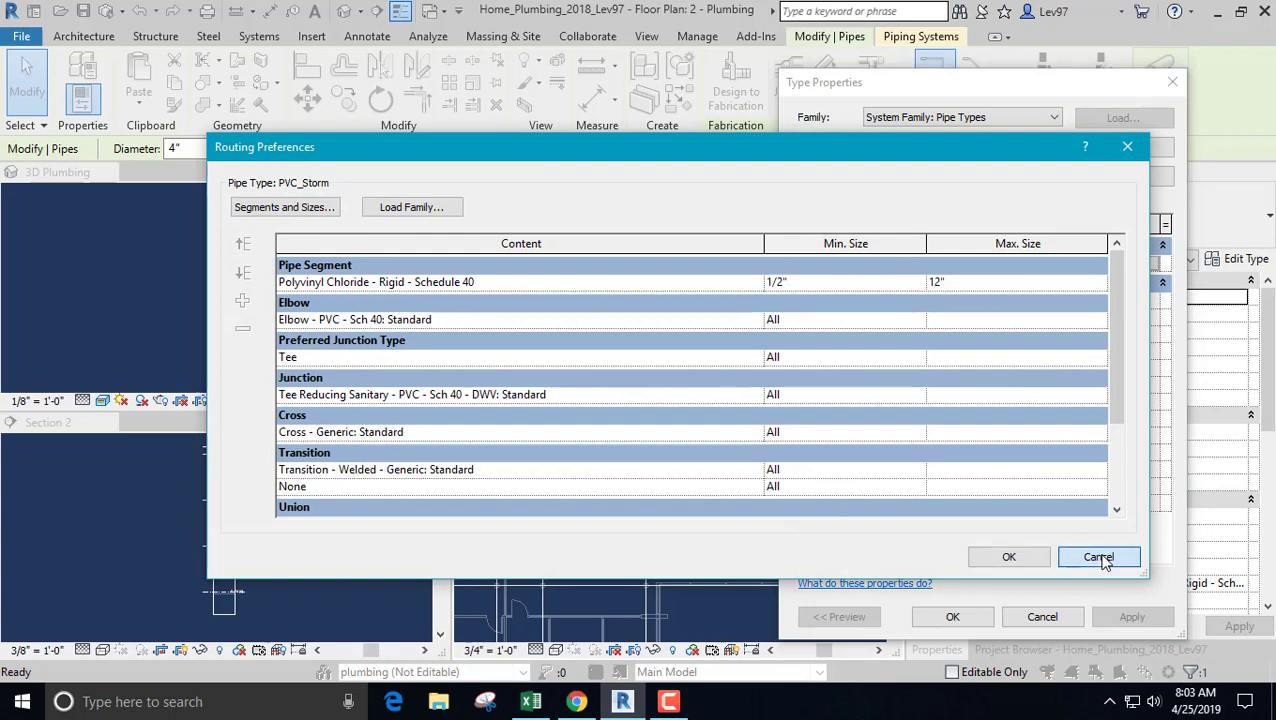
click(1041, 617)
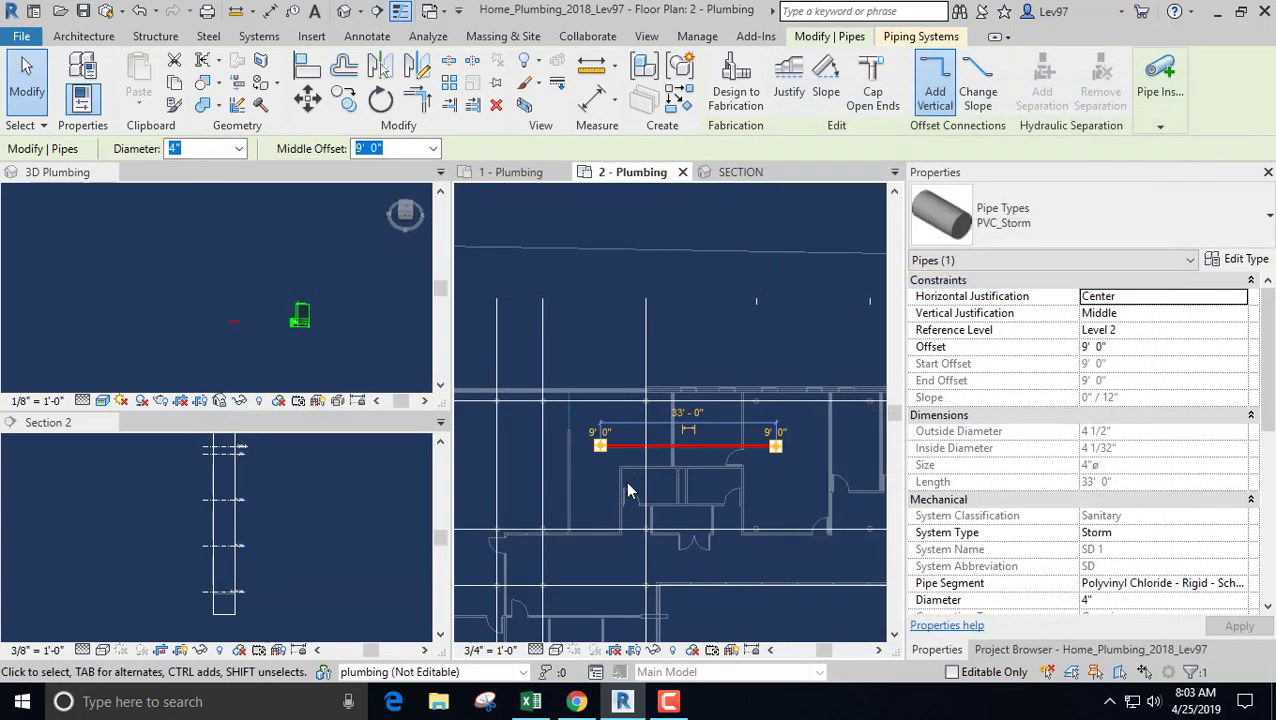
- Review the storm pipe's instance properties, including its system type, pipe segment and material, then clear the selection
click(614, 480)
middle_drag(614, 480, 608, 461)
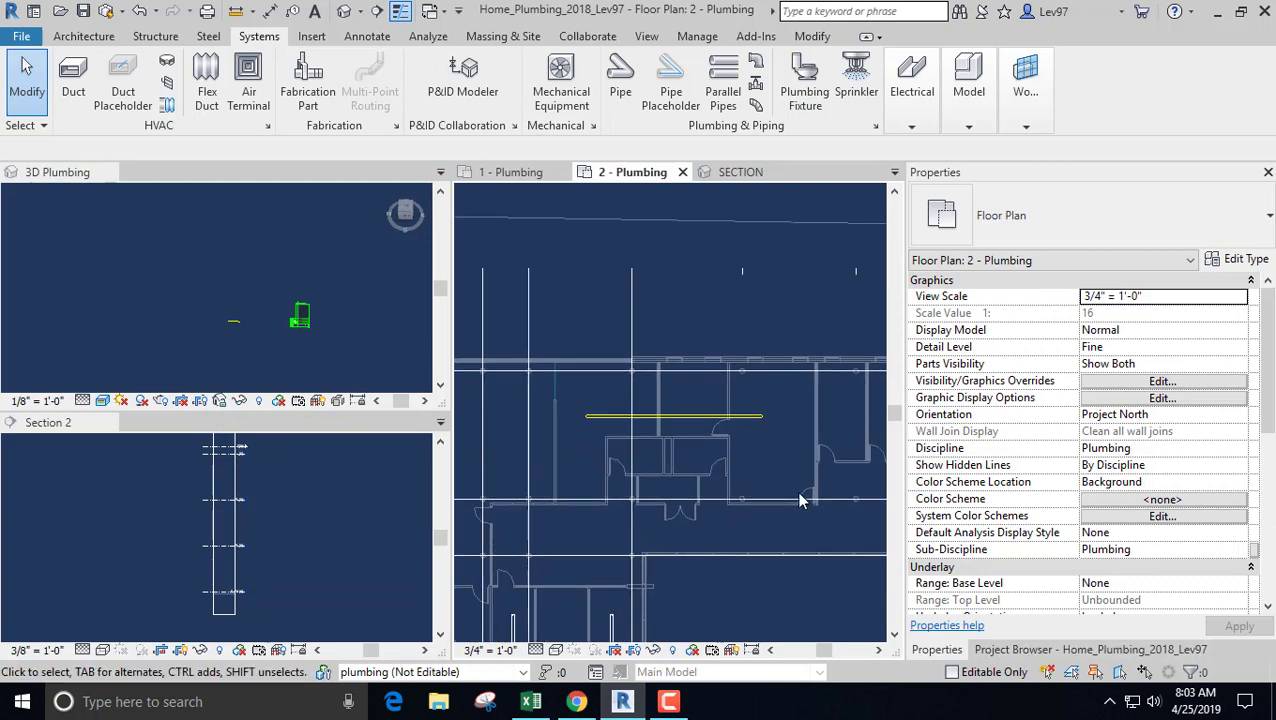
click(679, 423)
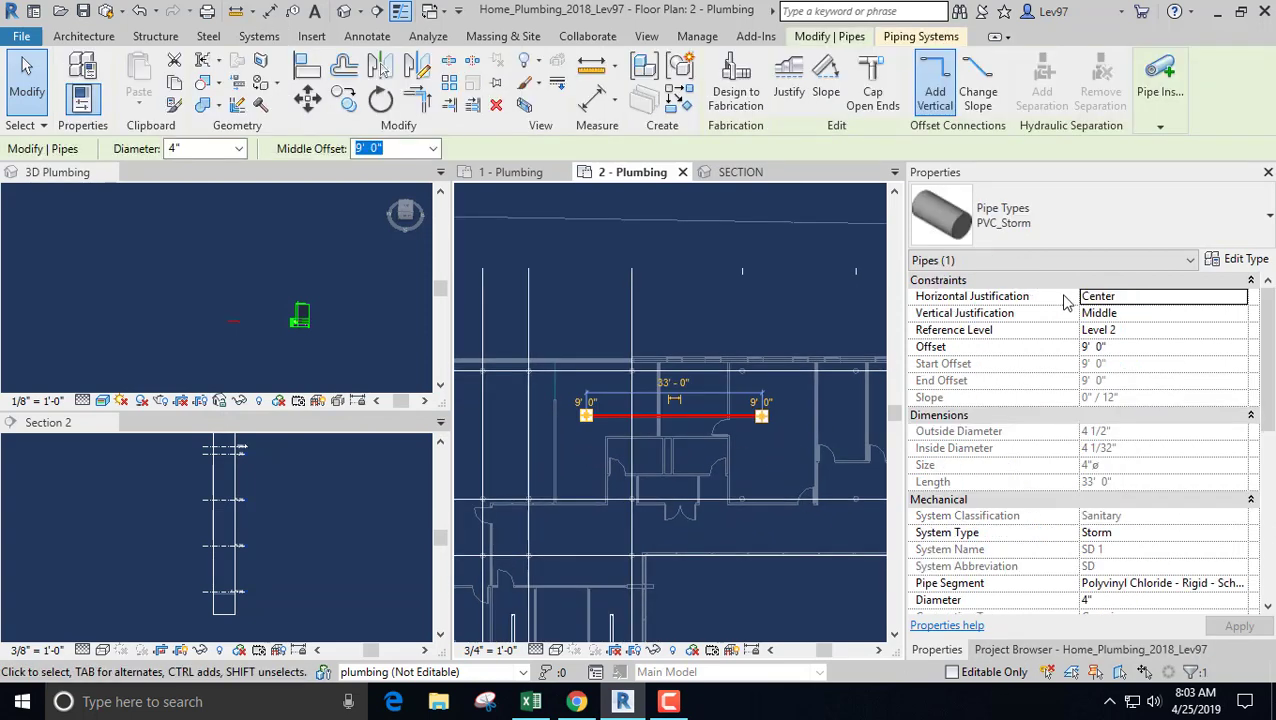
scroll(1106, 540, down, 1)
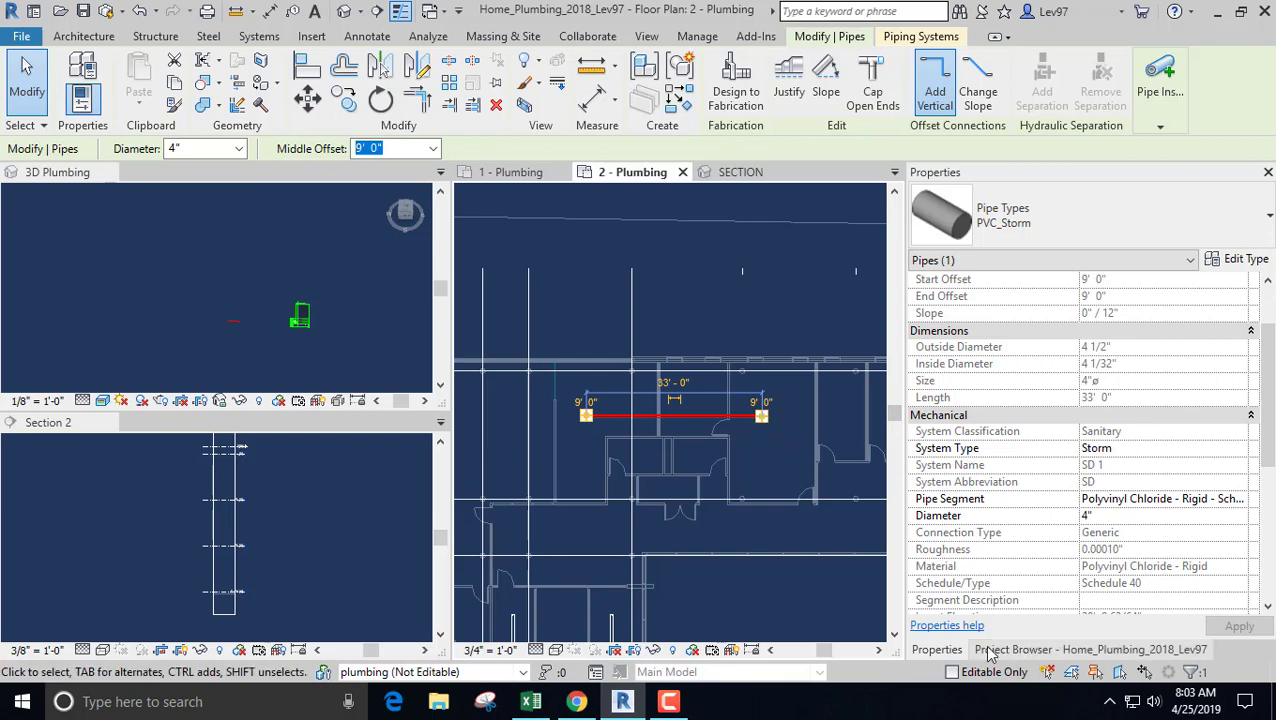
key(Escape)
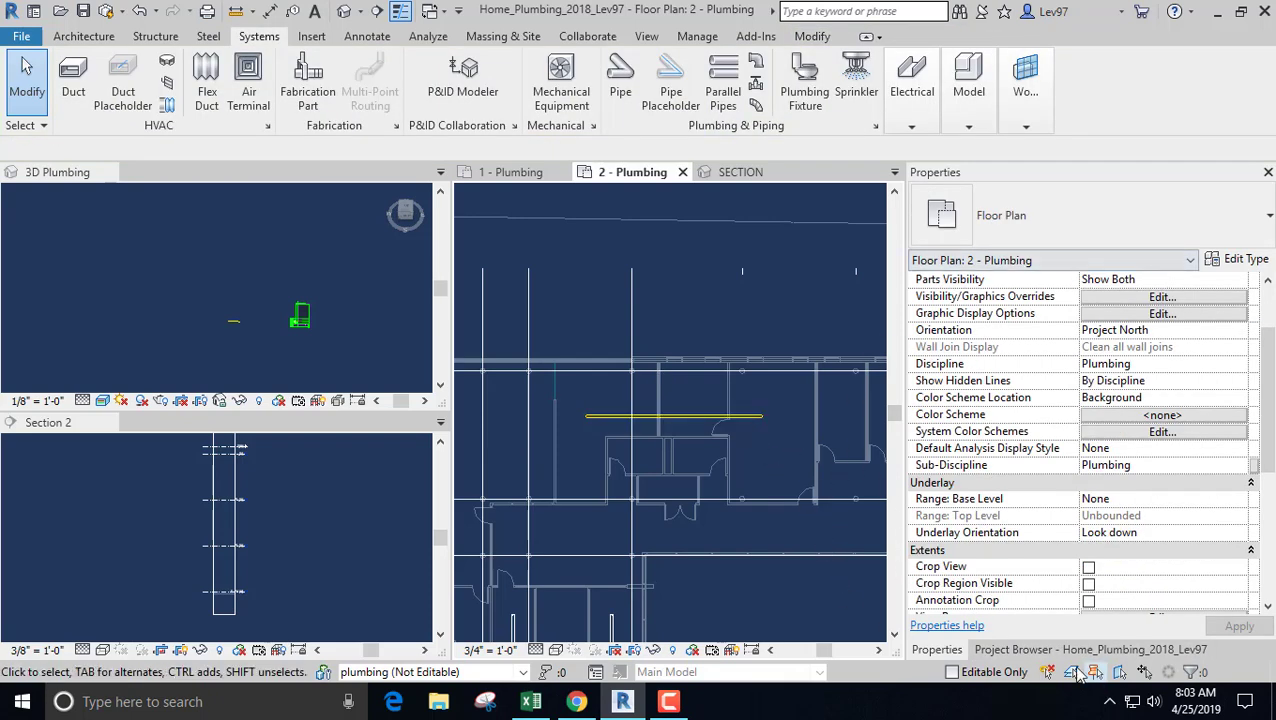
- Expand the Piping Systems family in the project and examine the Sanitary system's type properties and line graphics overrides without changing them
click(1023, 651)
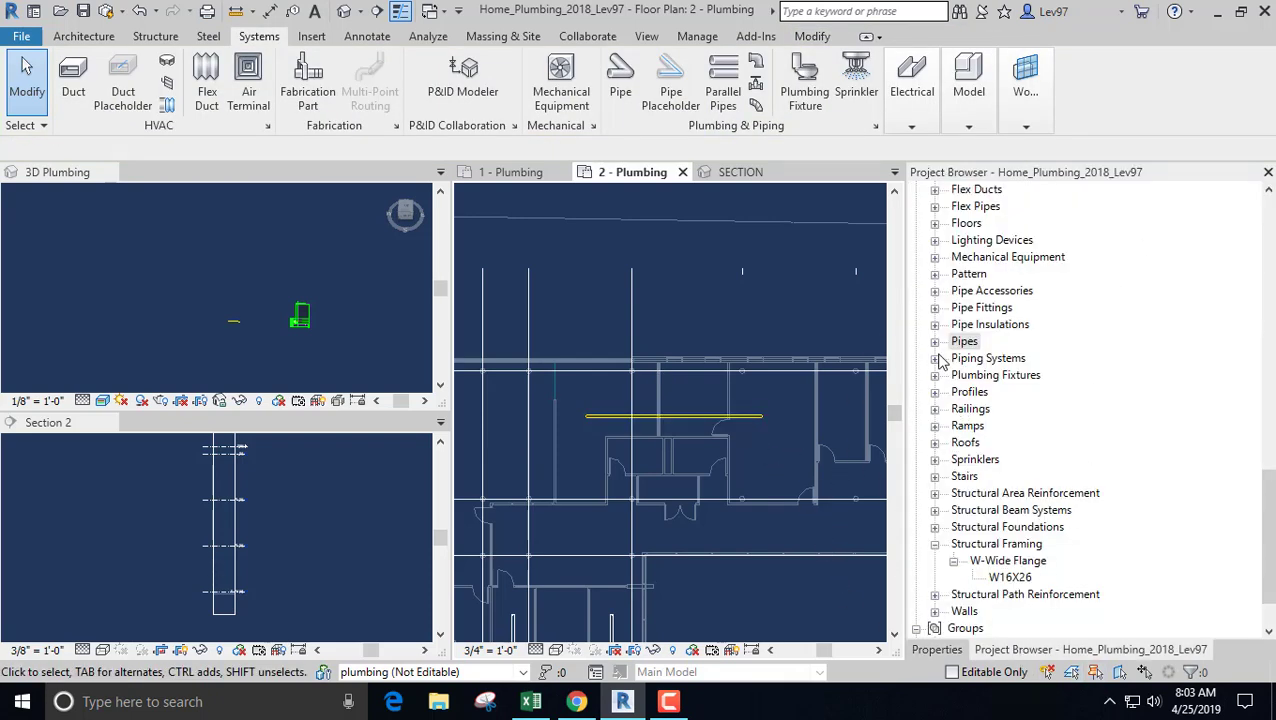
click(934, 358)
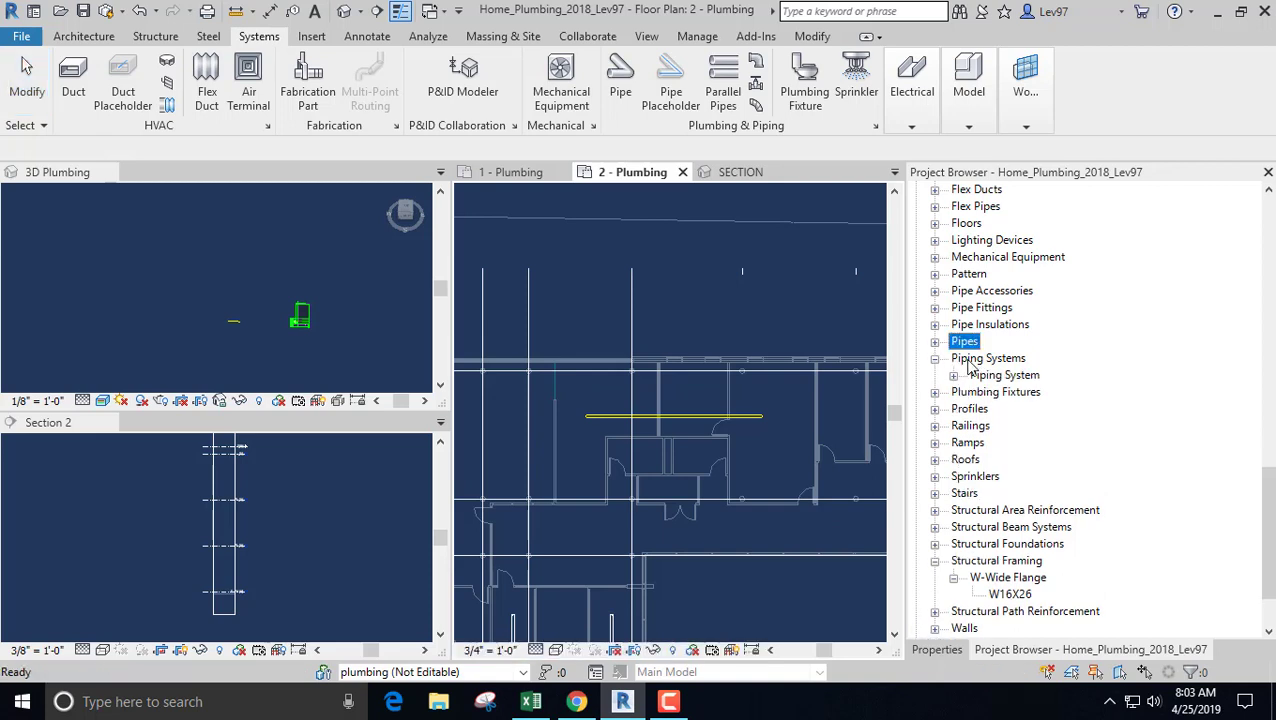
click(953, 375)
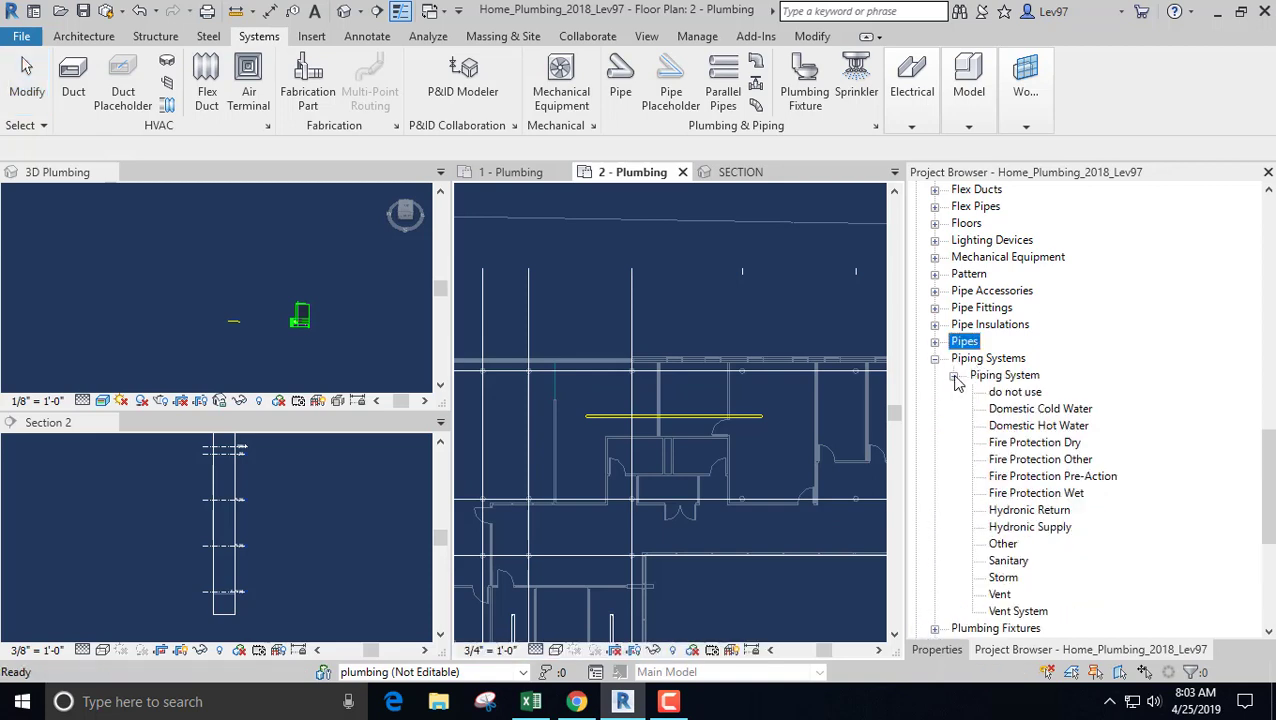
click(1009, 562)
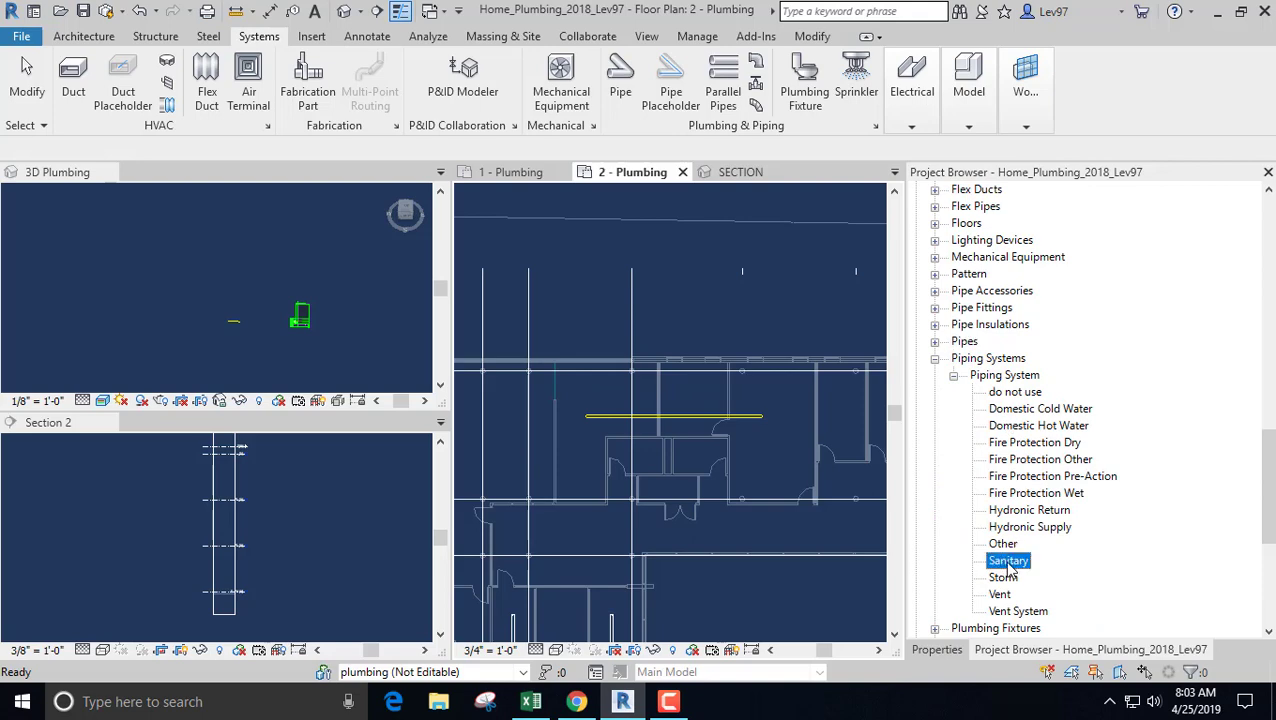
right_click(1010, 564)
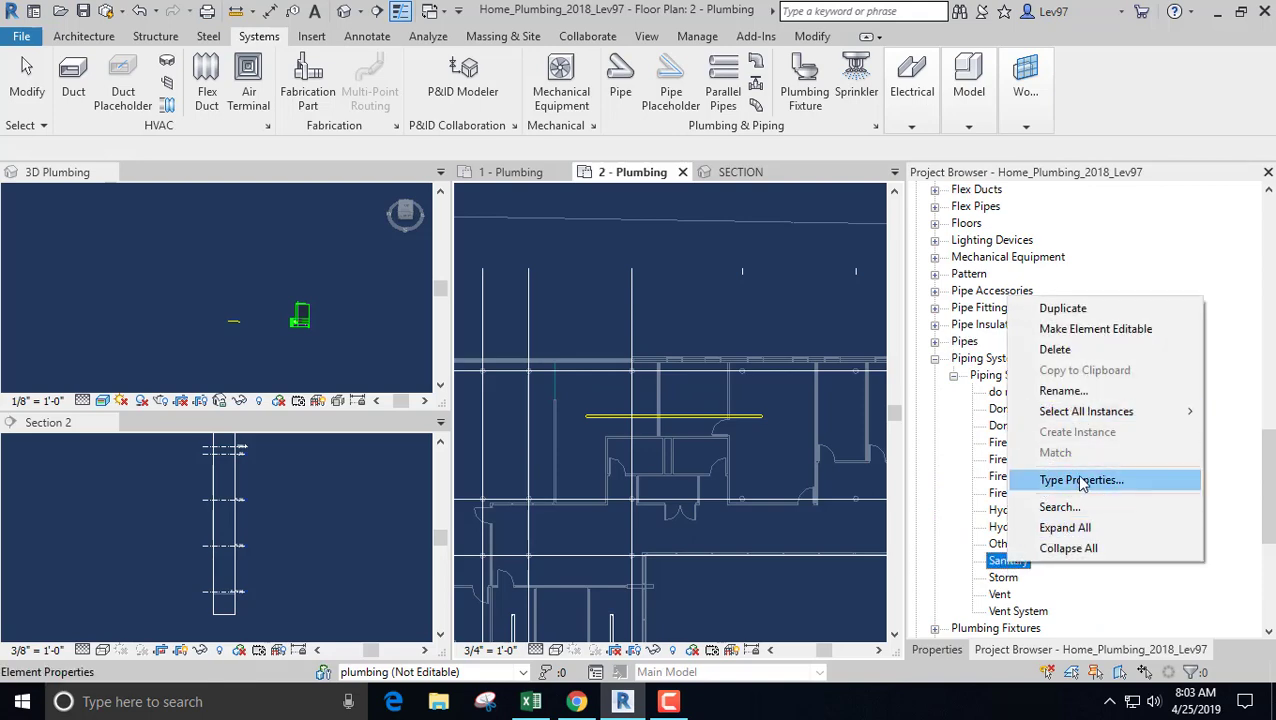
click(1082, 481)
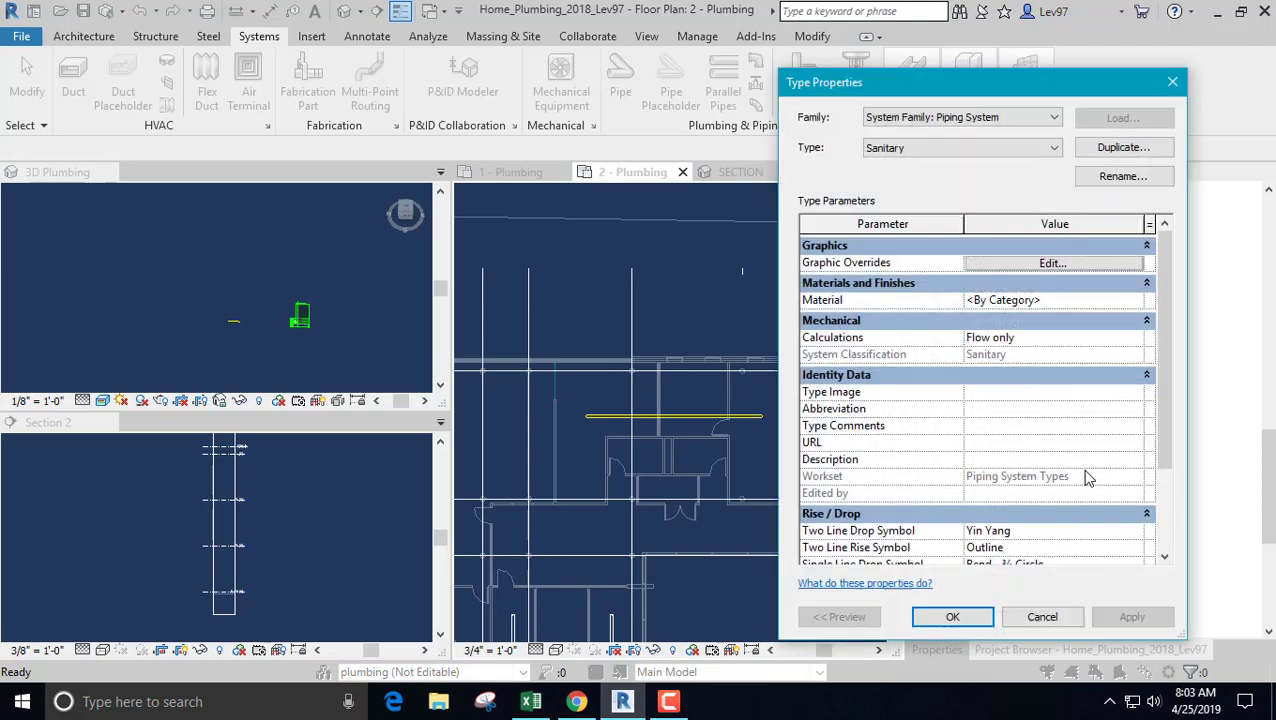
click(1042, 266)
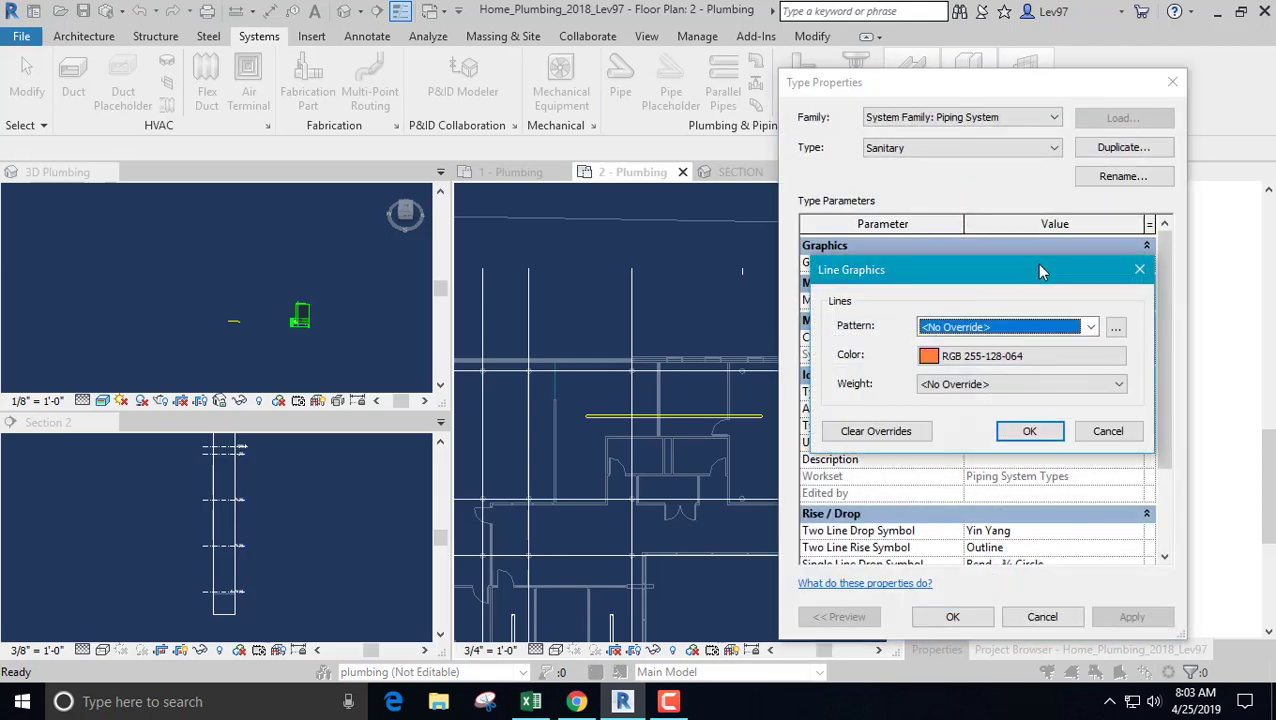
click(1109, 431)
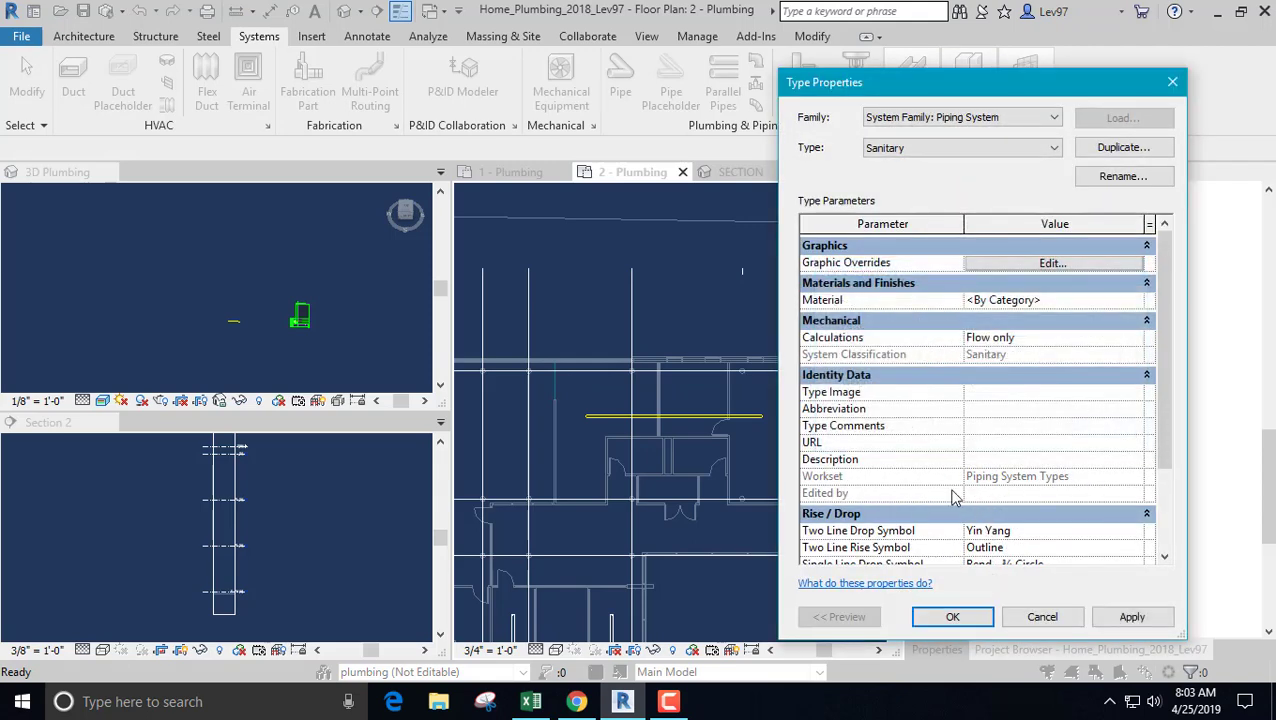
click(1045, 618)
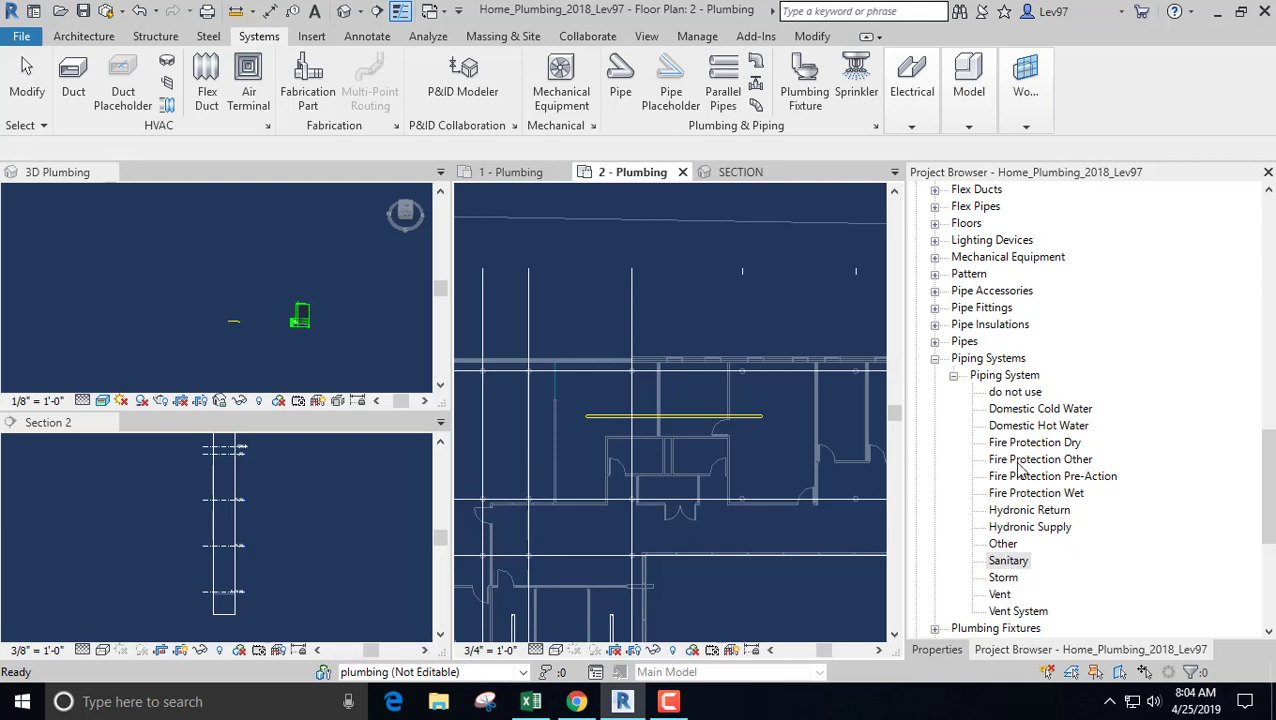
- Examine the system classification in the Domestic Cold Water piping system's type properties, then cancel
click(1022, 410)
right_click(1020, 410)
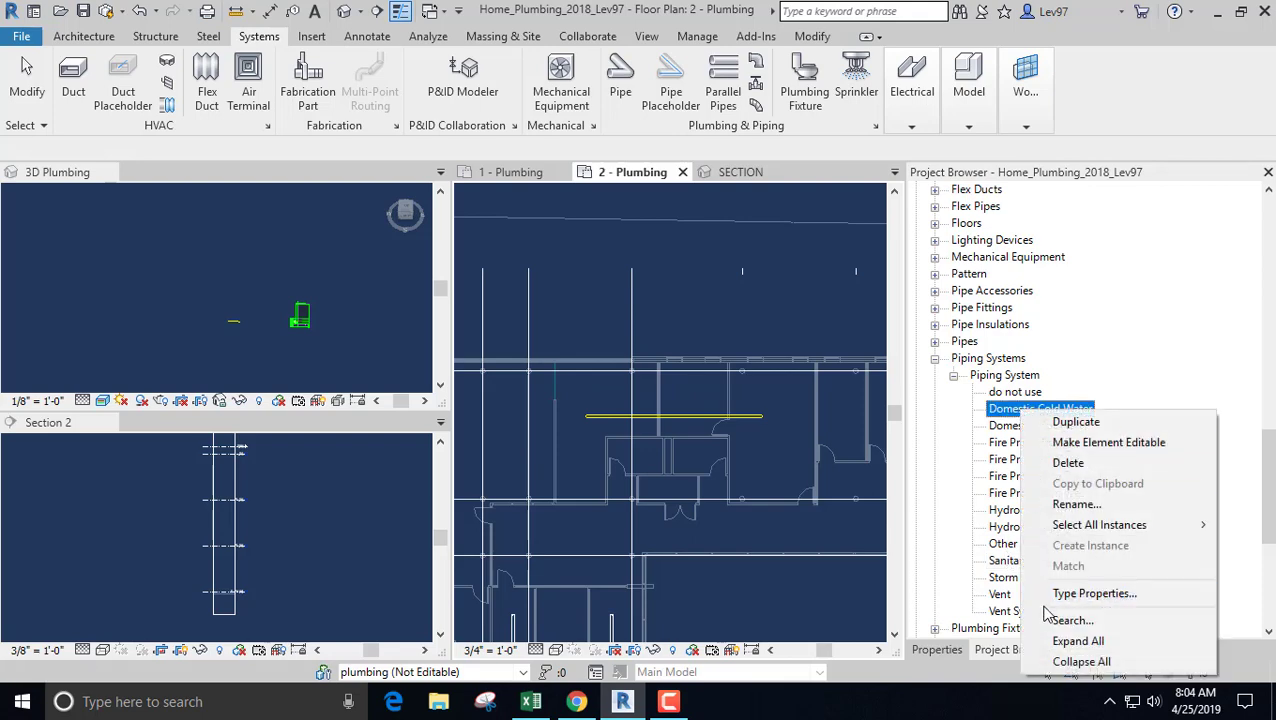
click(1072, 596)
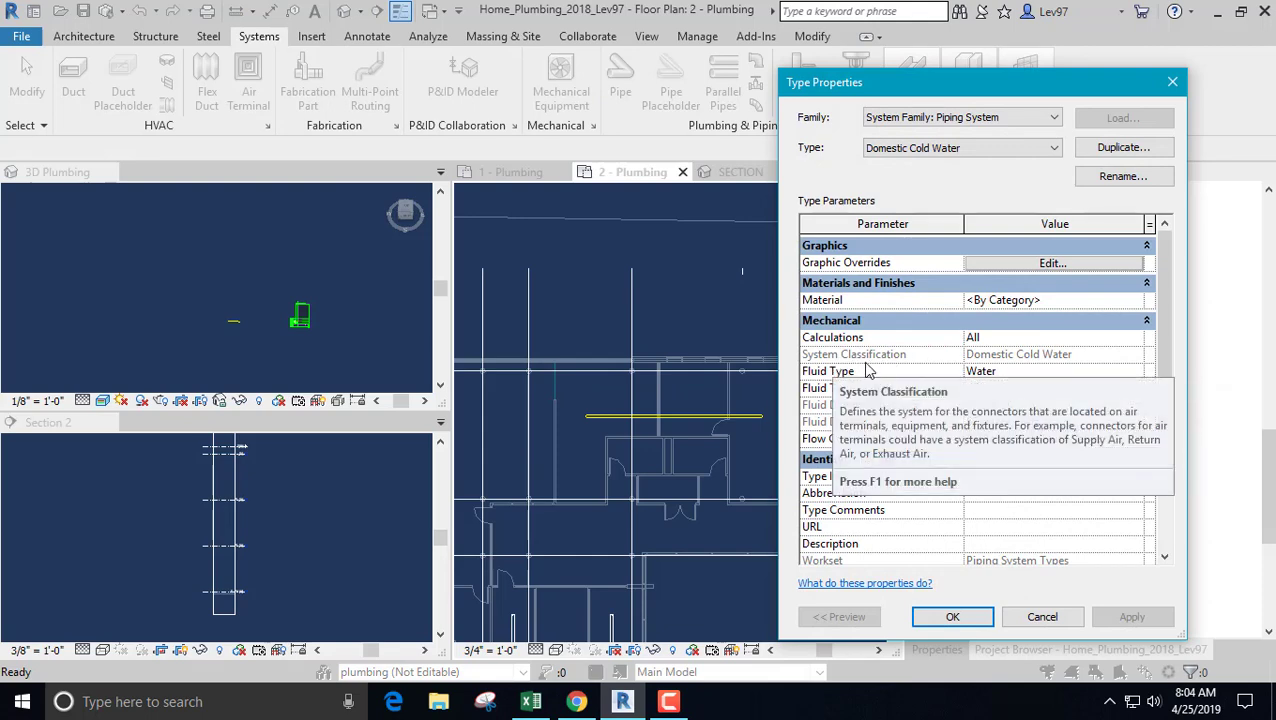
click(1043, 617)
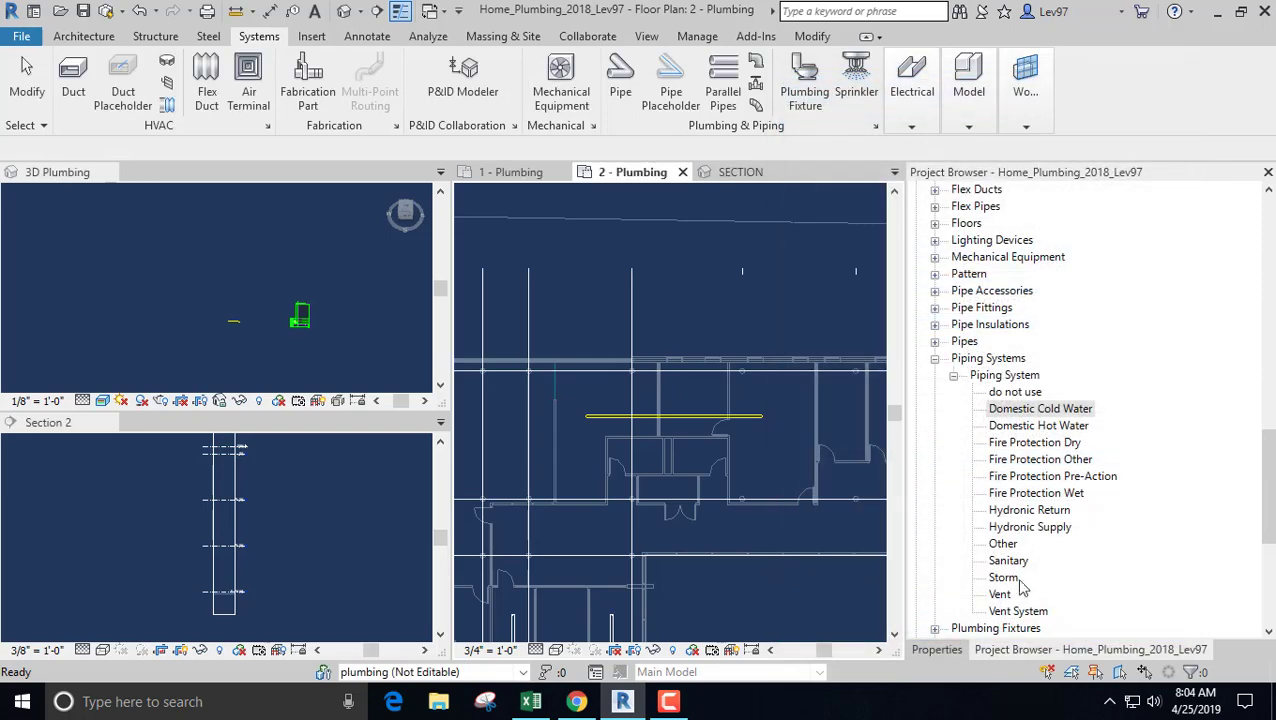
- Compare the system classification of the Sanitary and Storm piping systems in their type properties, cancelling each dialog
click(1010, 565)
right_click(1005, 562)
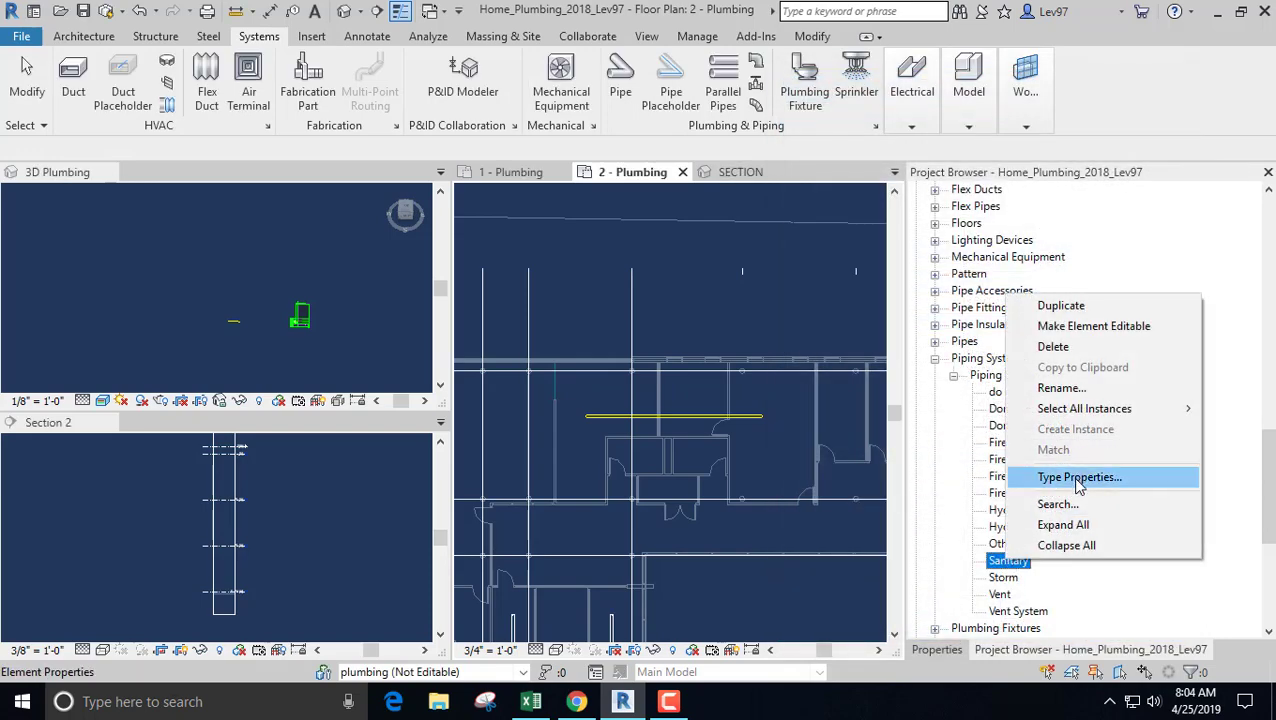
click(1078, 478)
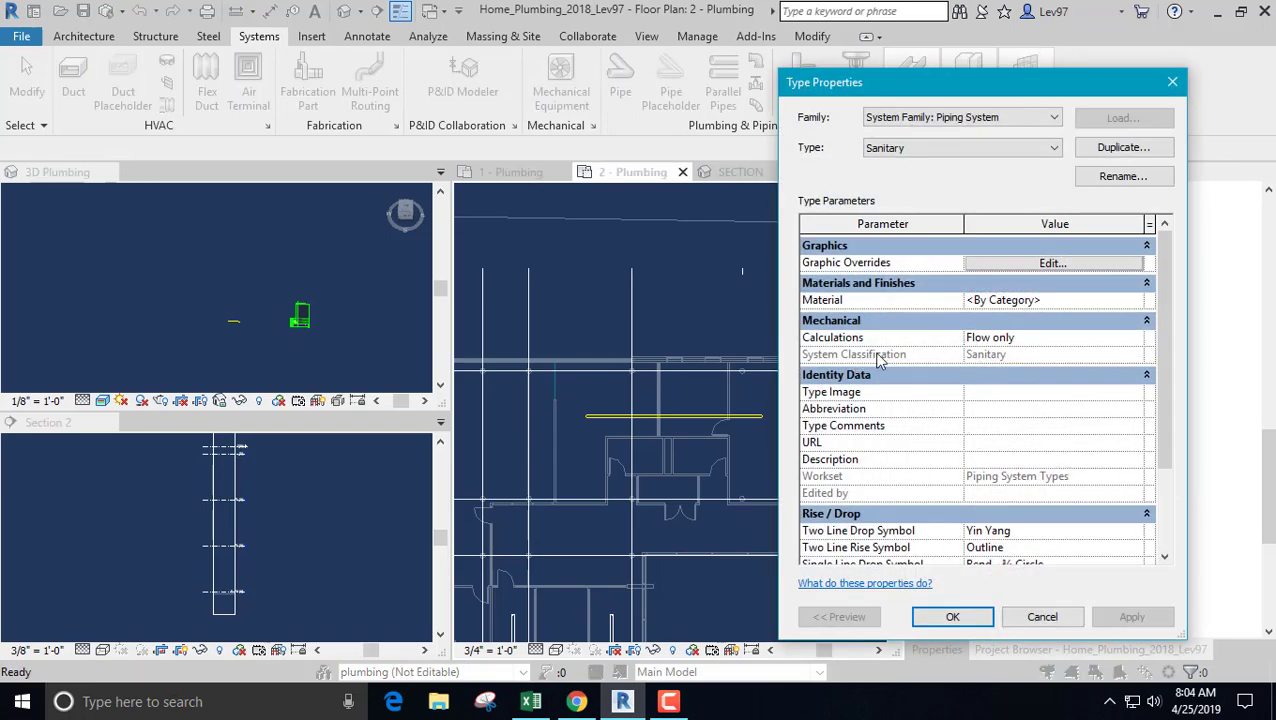
click(1043, 617)
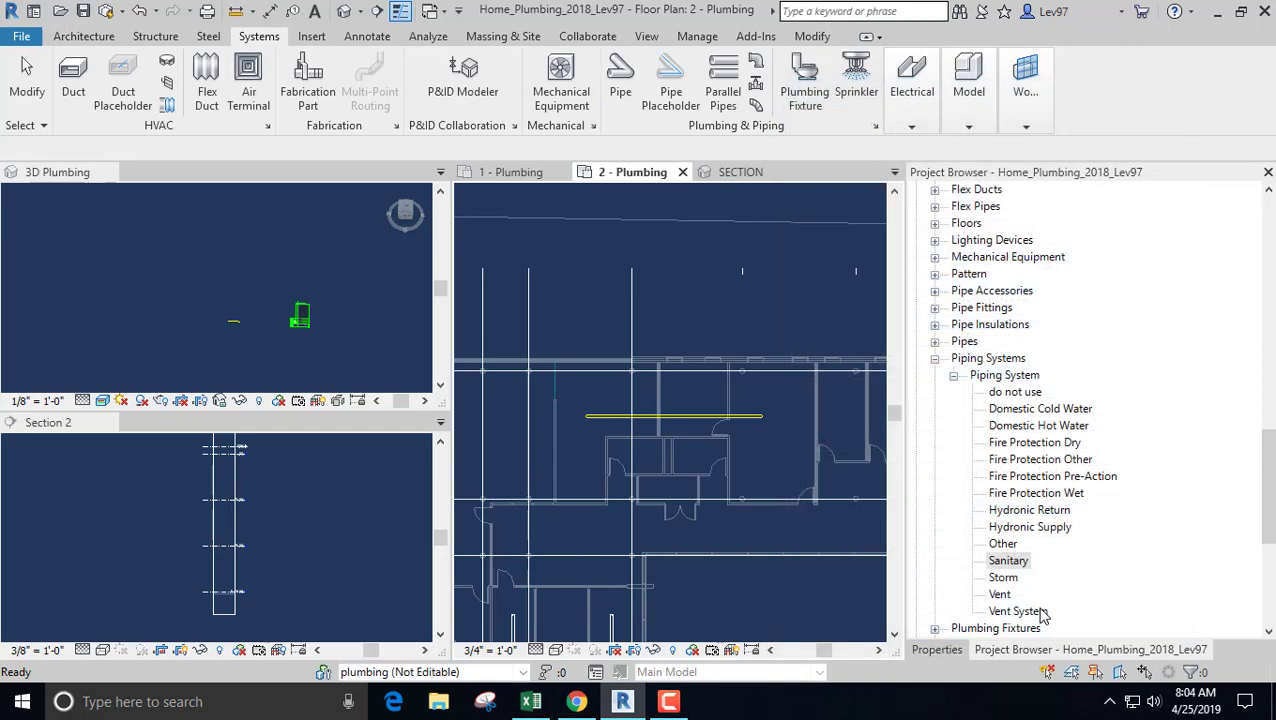
click(1005, 582)
right_click(1004, 580)
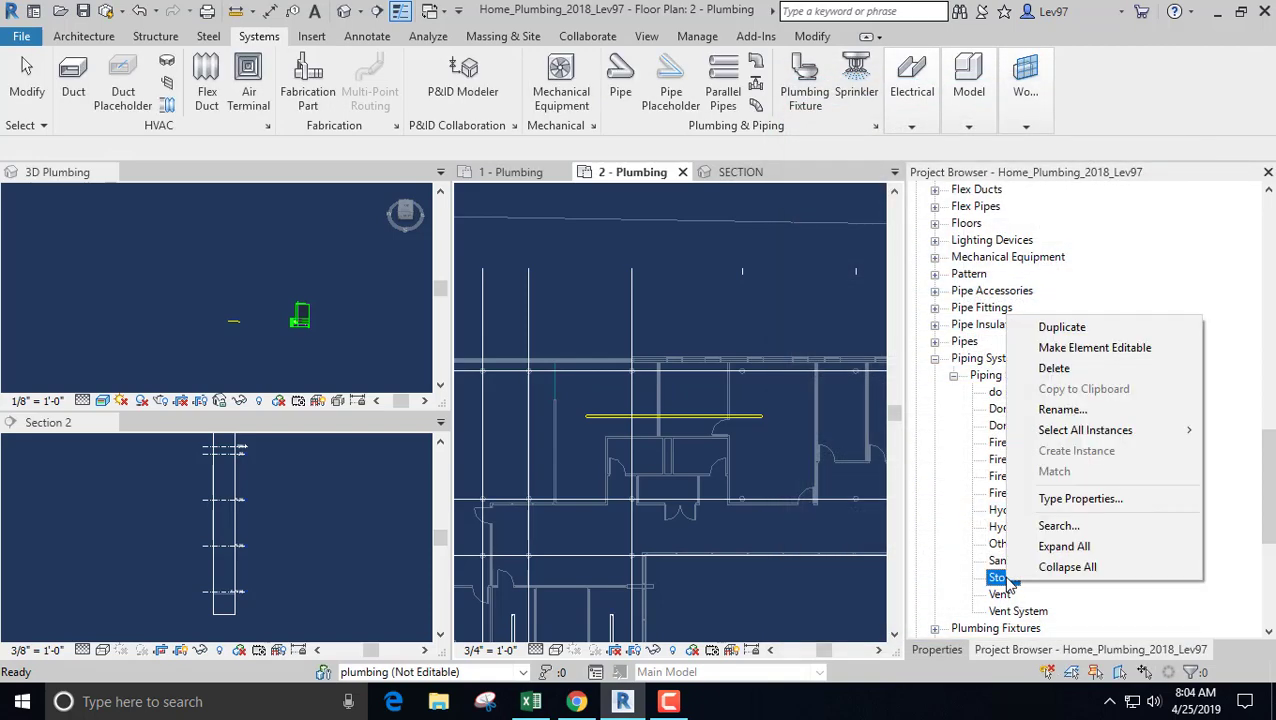
click(1060, 498)
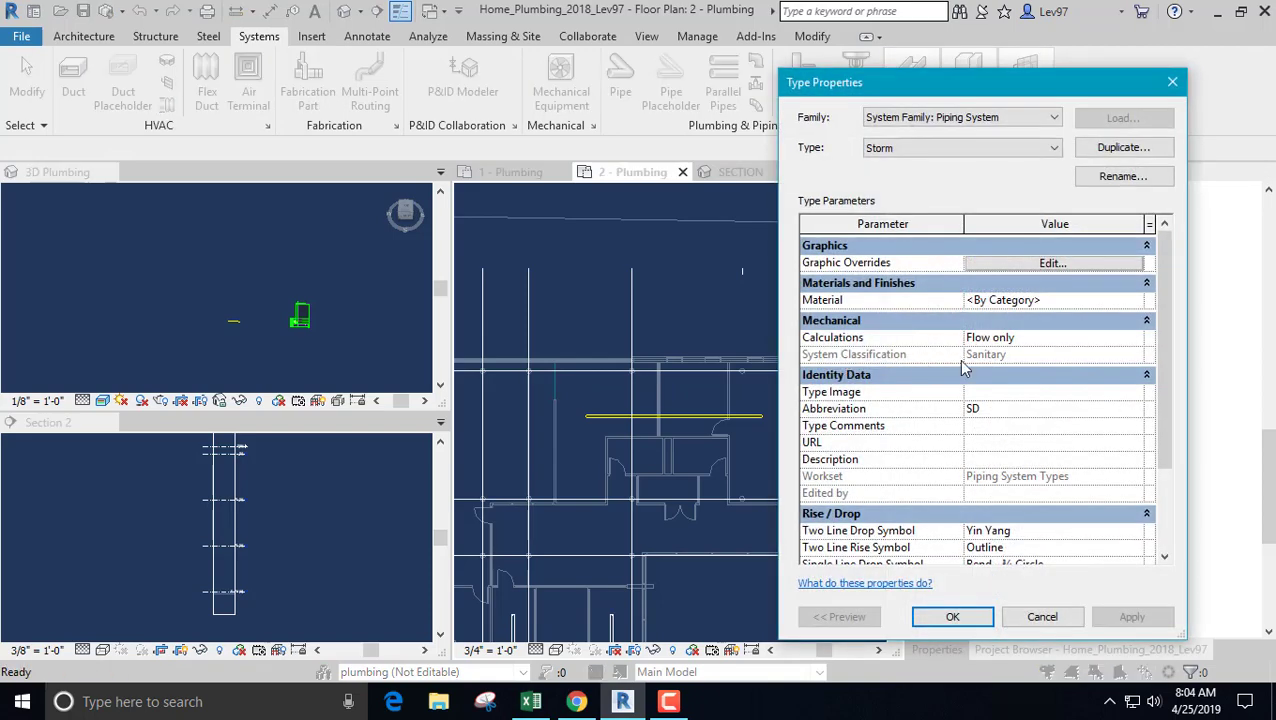
click(1038, 618)
- Recheck the type properties of the Sanitary system and then the Storm system, closing both without changes
click(1008, 561)
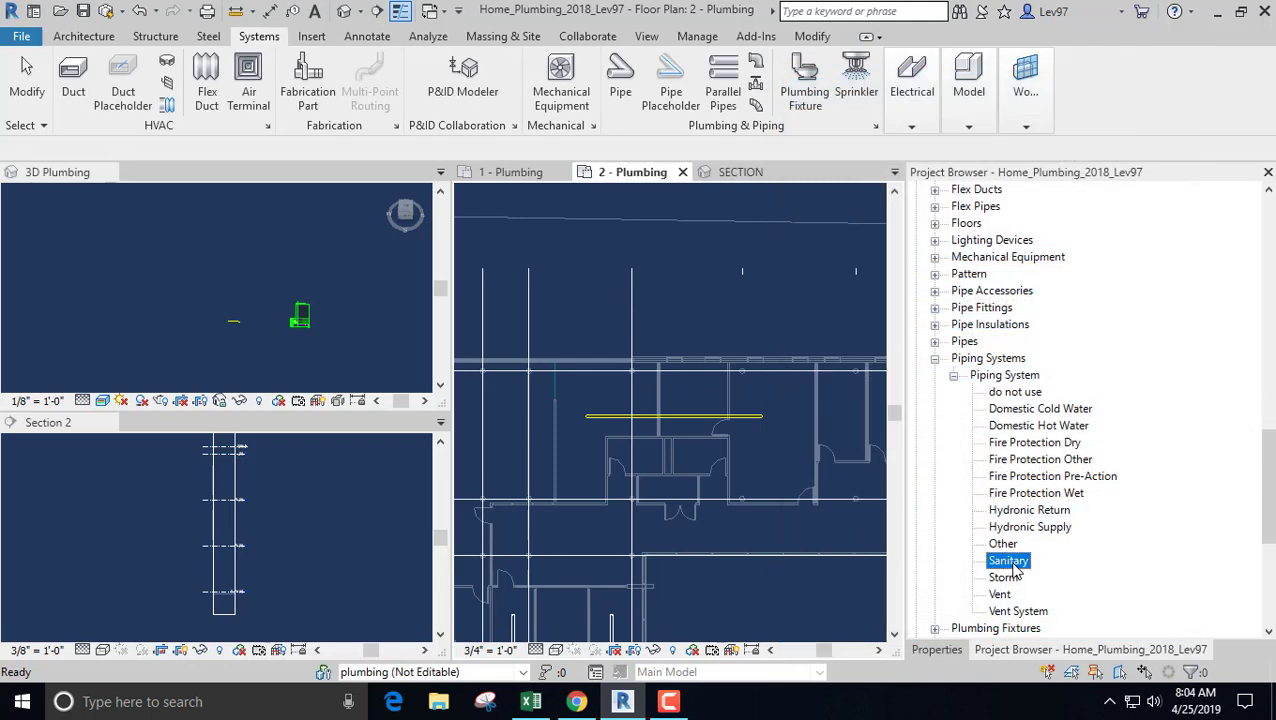
right_click(1008, 561)
click(1070, 483)
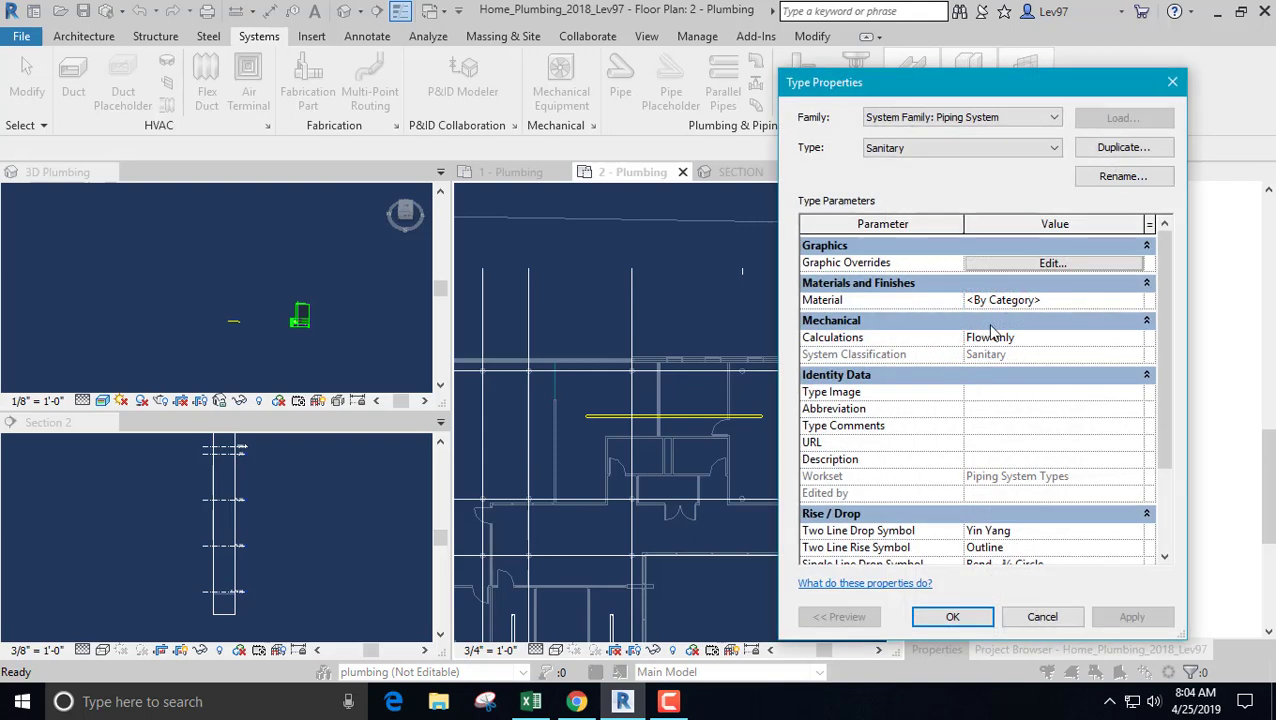
click(1041, 618)
click(1001, 579)
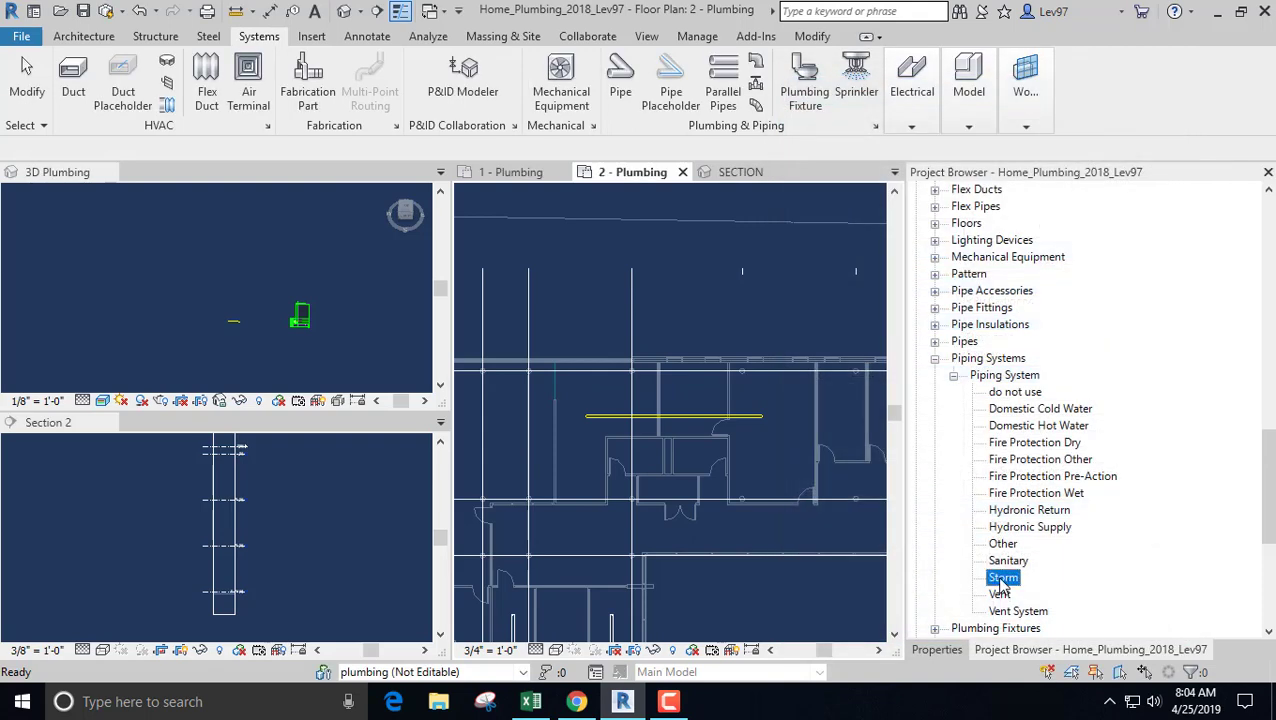
right_click(1003, 587)
click(1060, 494)
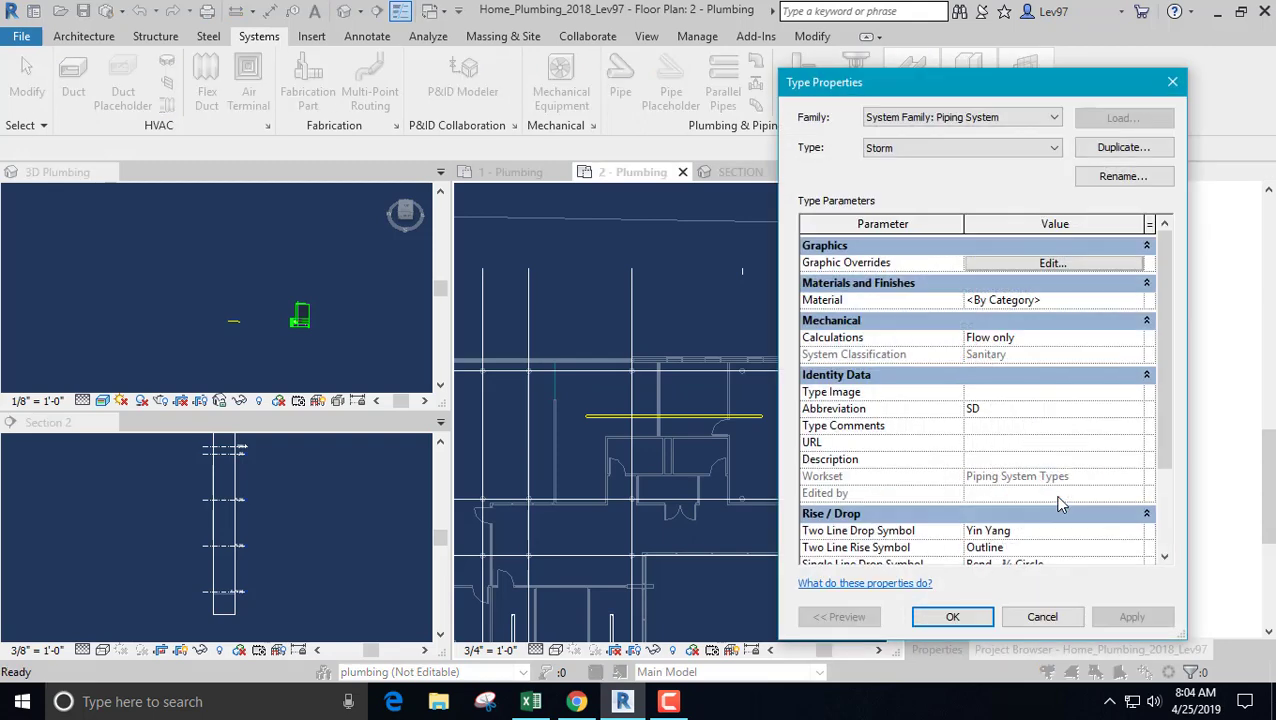
click(1043, 618)
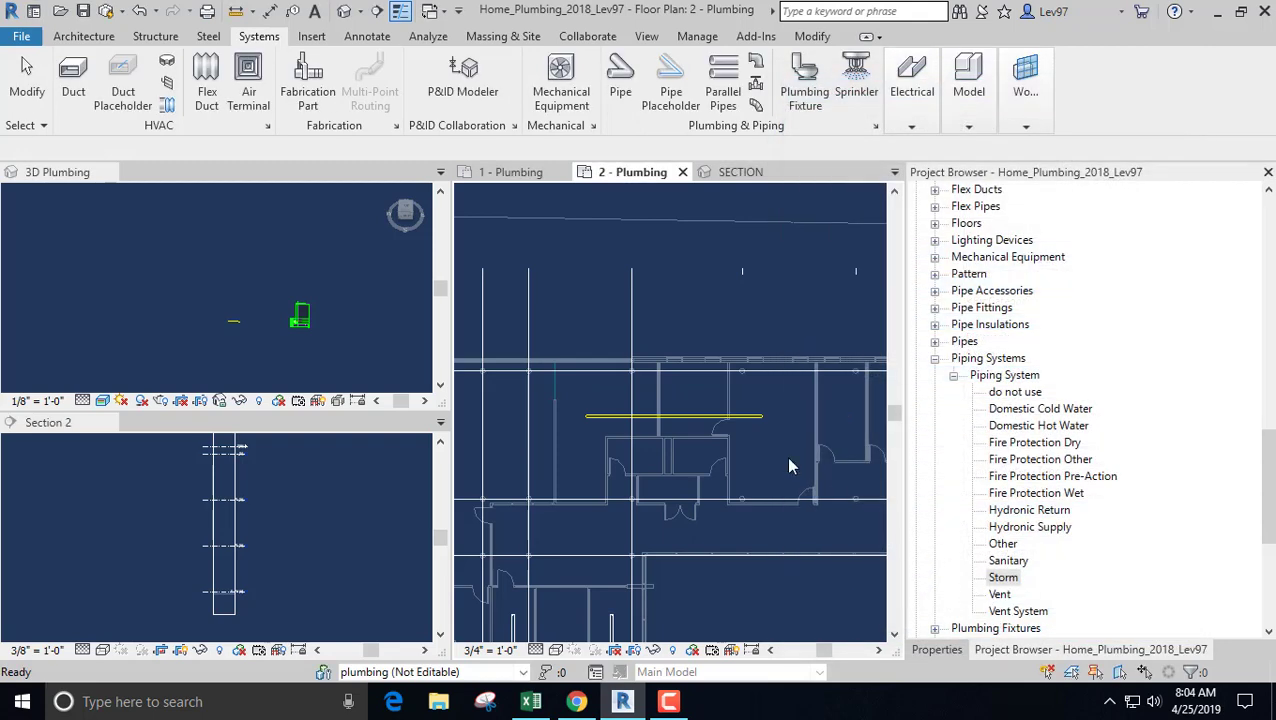
- Examine the placed storm pipe's system classification, system type and pipe segment in its properties, then deselect it
middle_drag(808, 441, 778, 467)
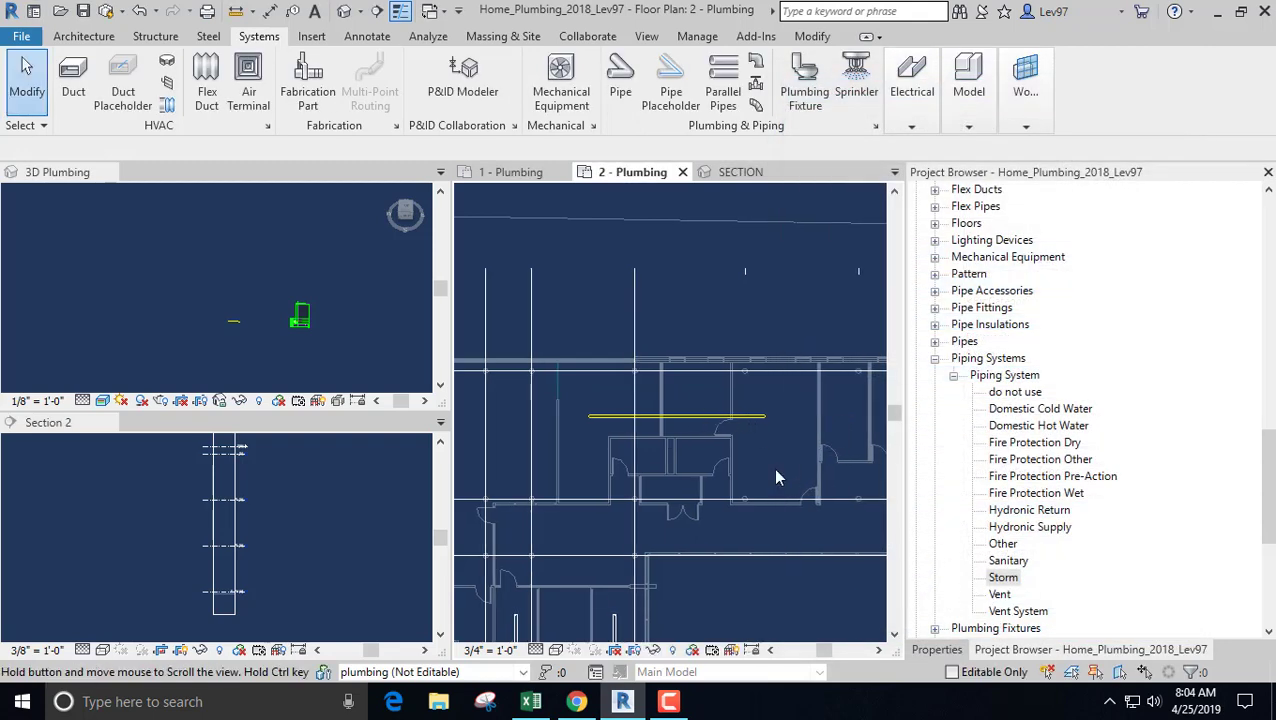
click(696, 420)
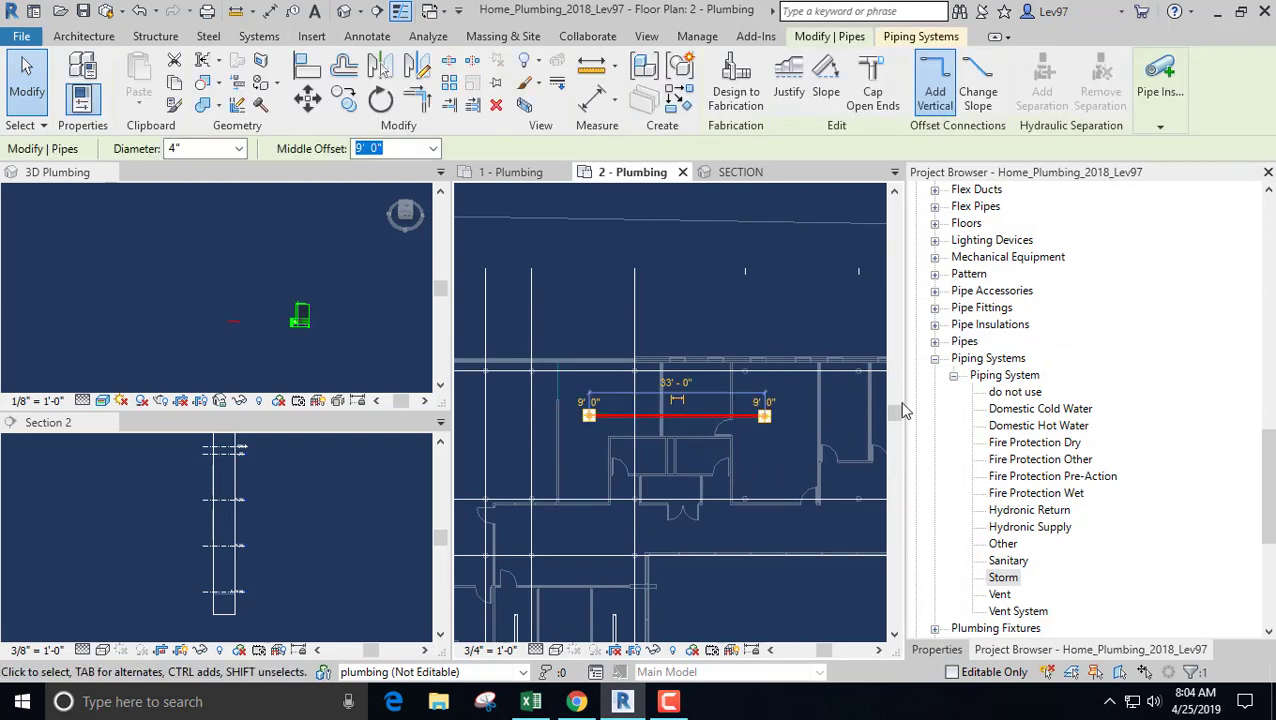
click(940, 650)
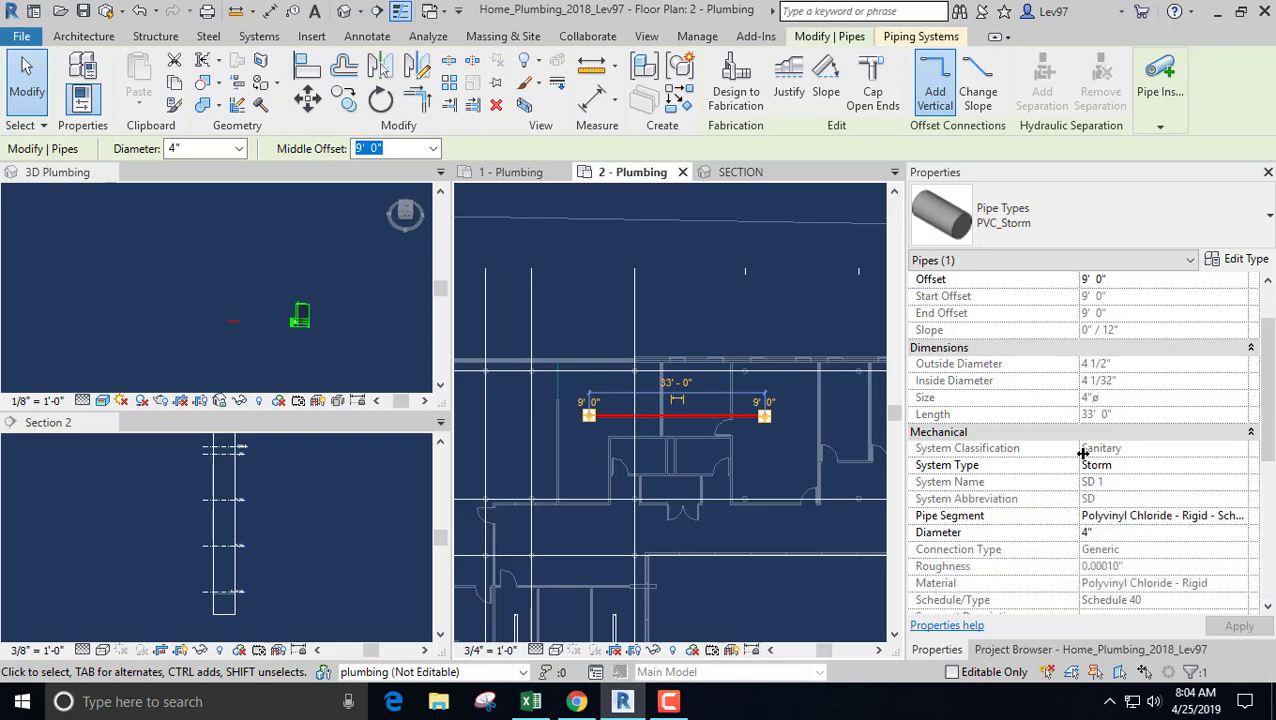
key(Escape)
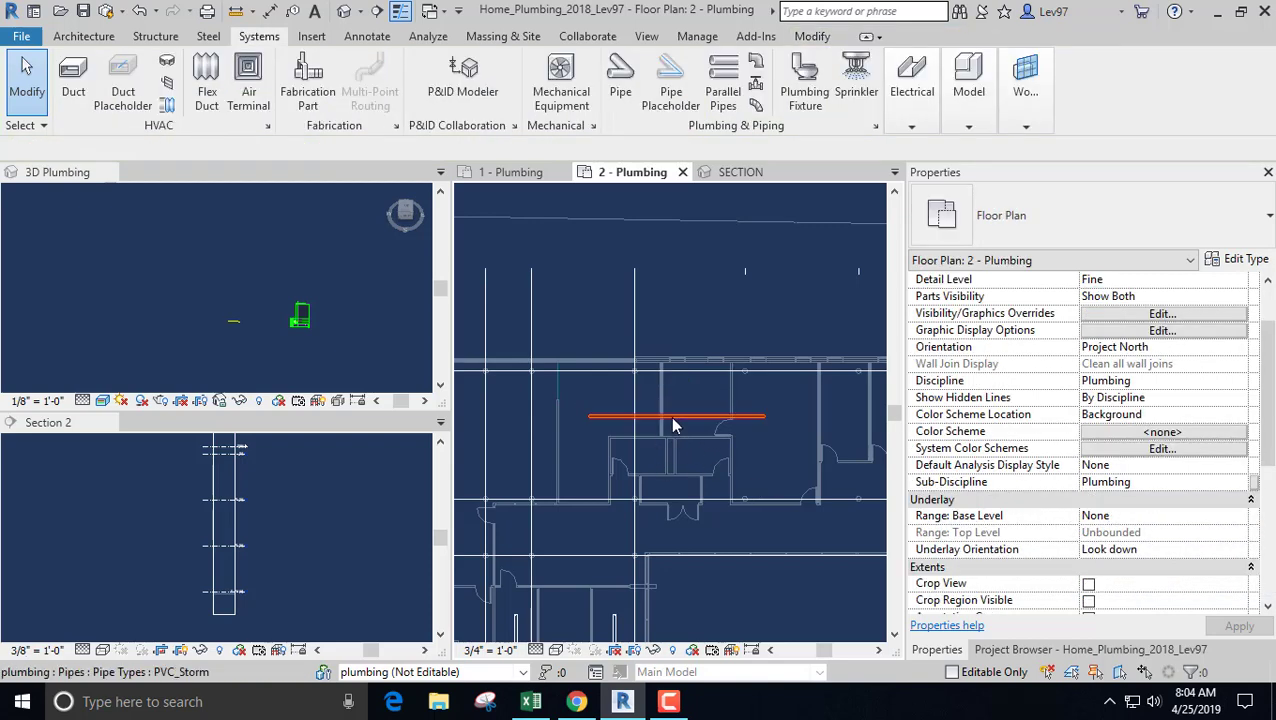
click(1025, 650)
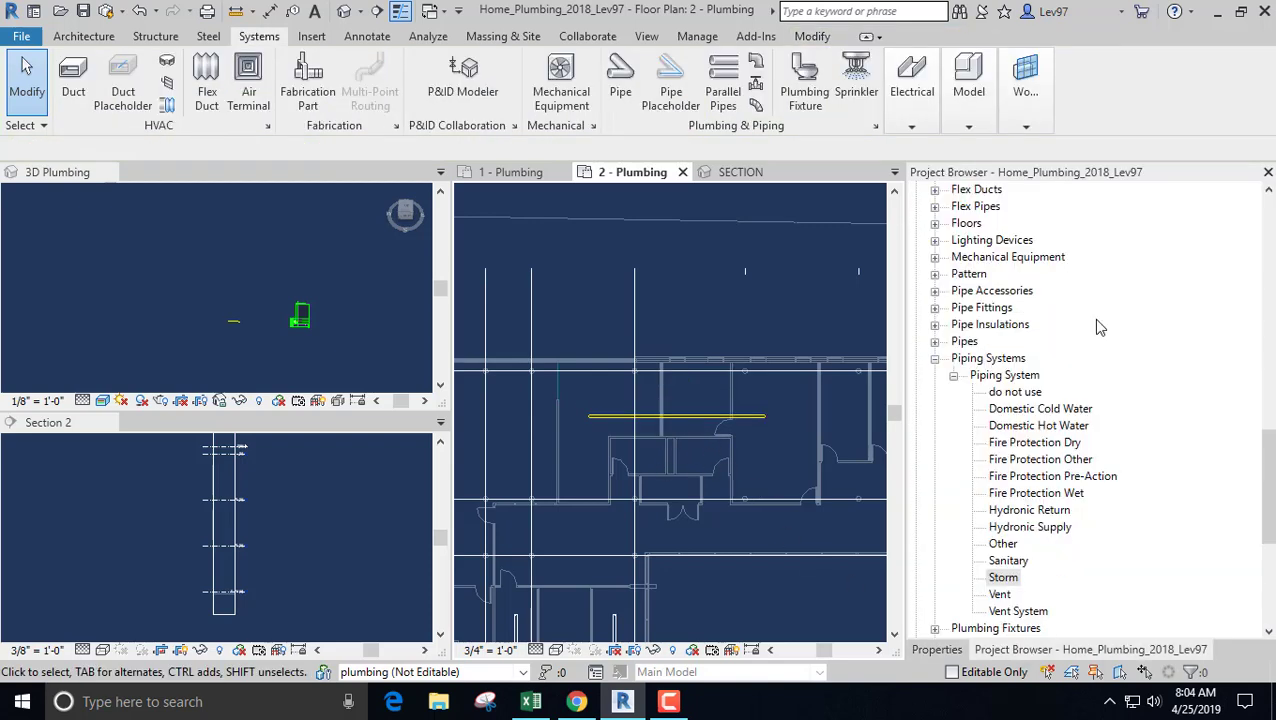
- Examine the graphics overrides in the Storm piping system's type properties and cancel without changes
right_click(1005, 580)
click(1098, 492)
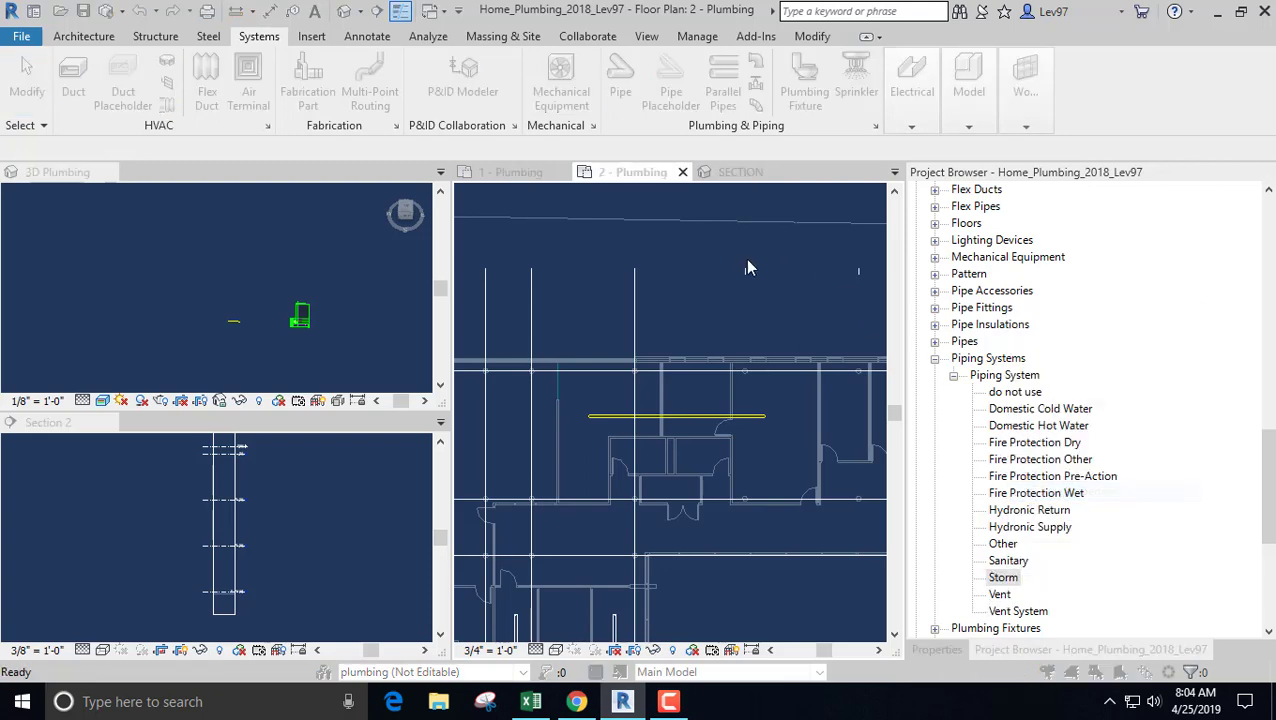
click(1021, 265)
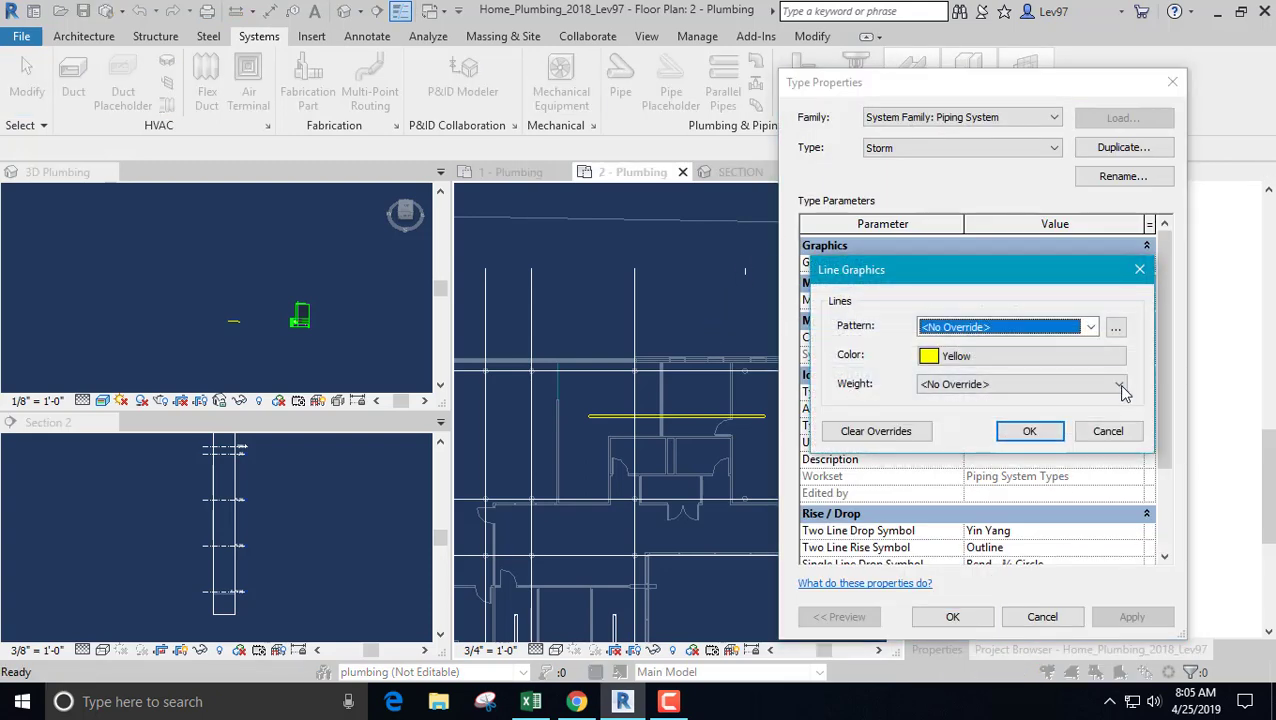
click(1110, 433)
click(1036, 613)
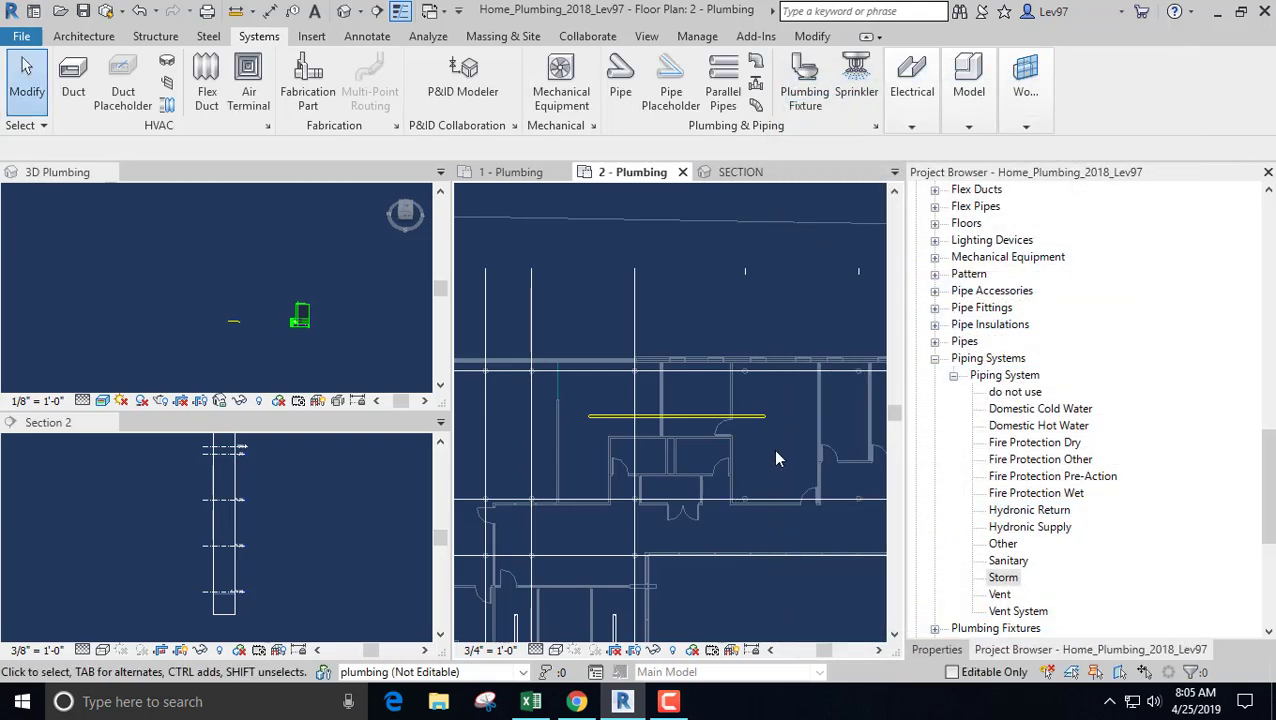
scroll(770, 455, down, 5)
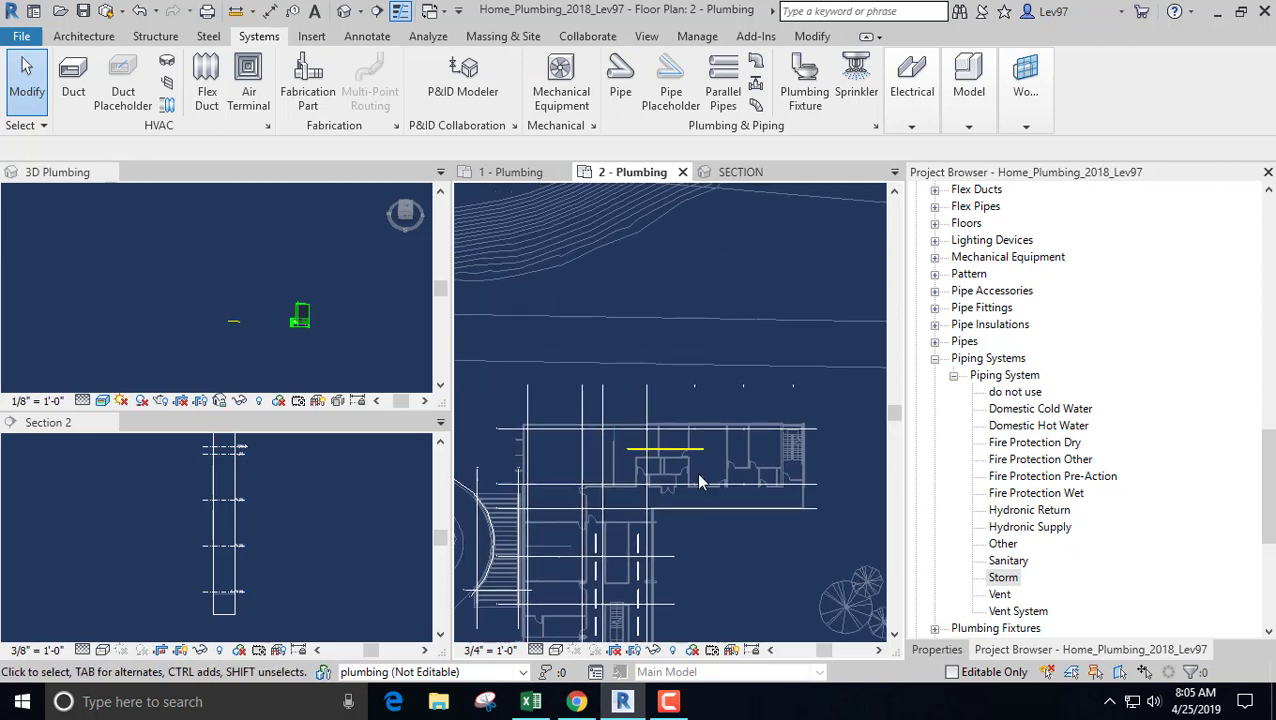
click(333, 521)
scroll(296, 567, up, 2)
middle_drag(296, 567, 375, 505)
click(672, 535)
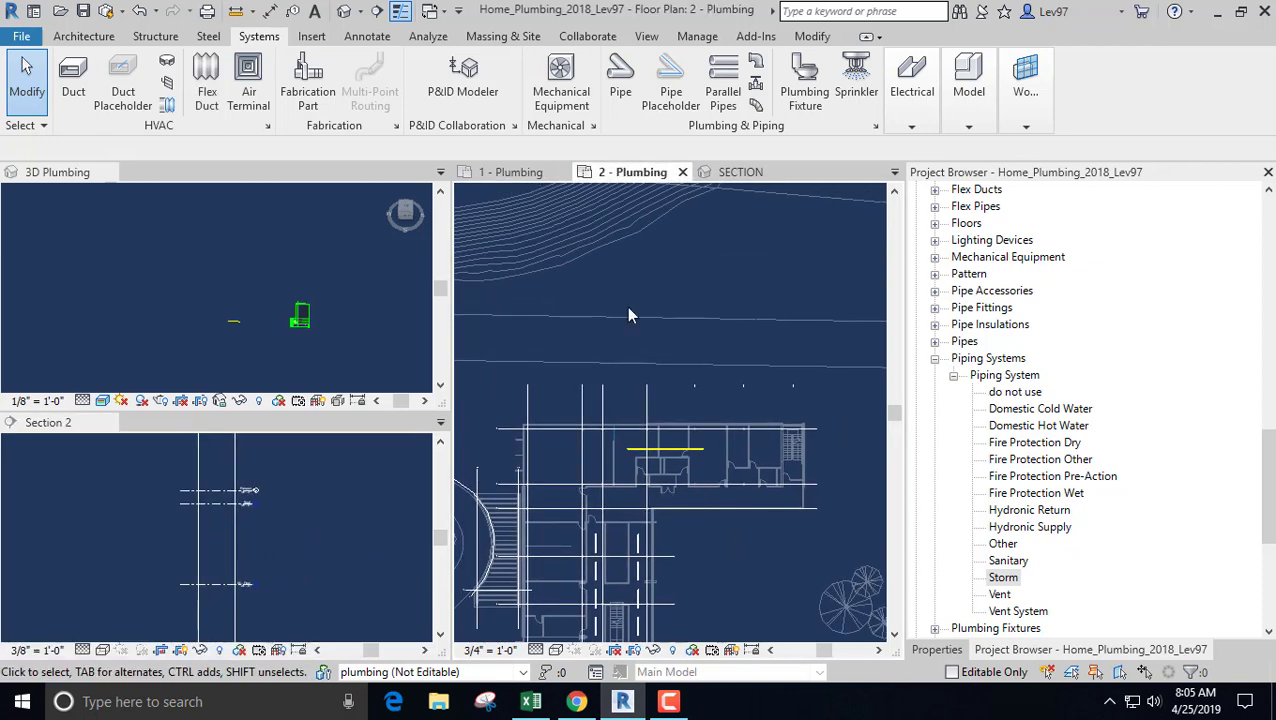
- Cut a vertical section across the yellow storm pipe in the floor plan and pull its far clip boundary in closer
click(646, 37)
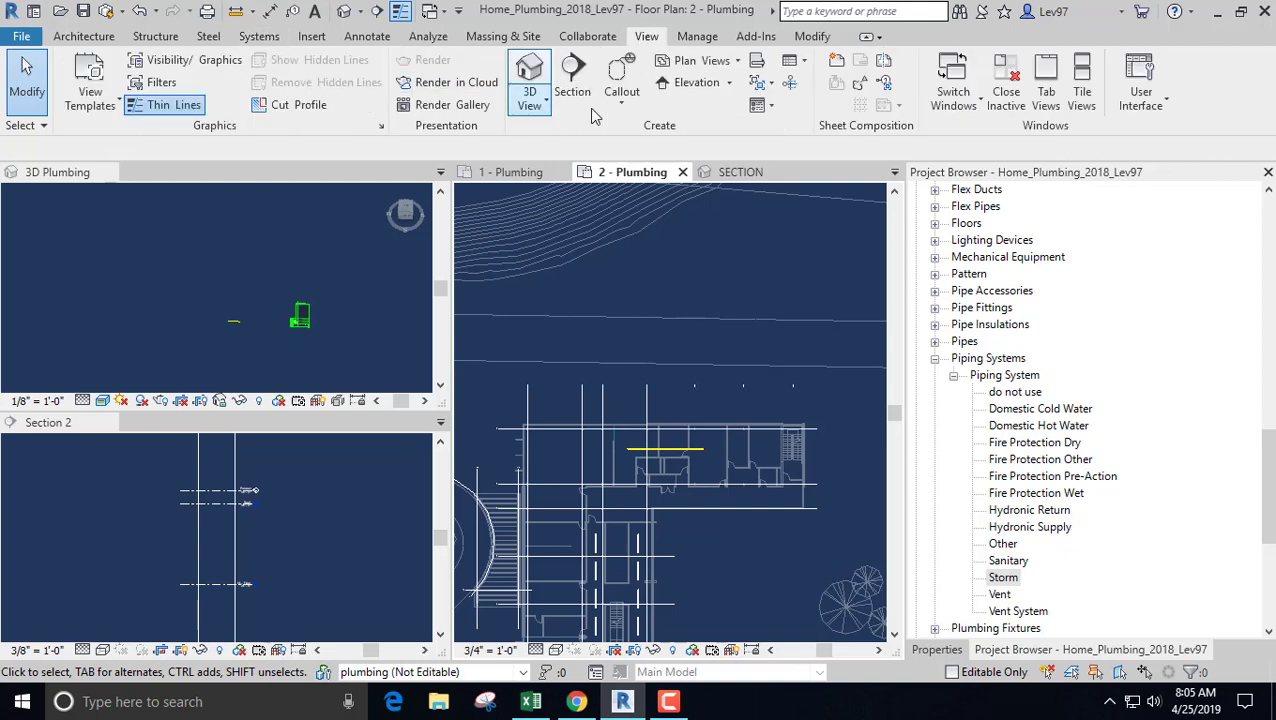
click(566, 96)
click(674, 469)
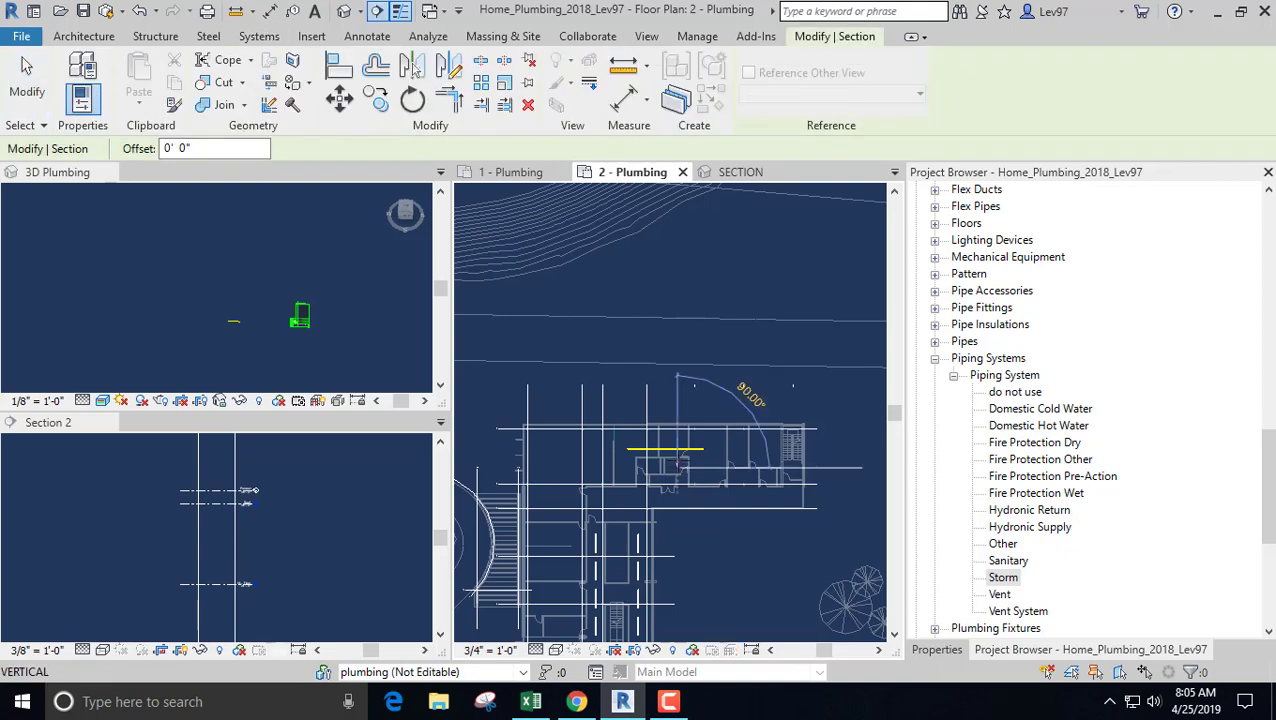
click(679, 413)
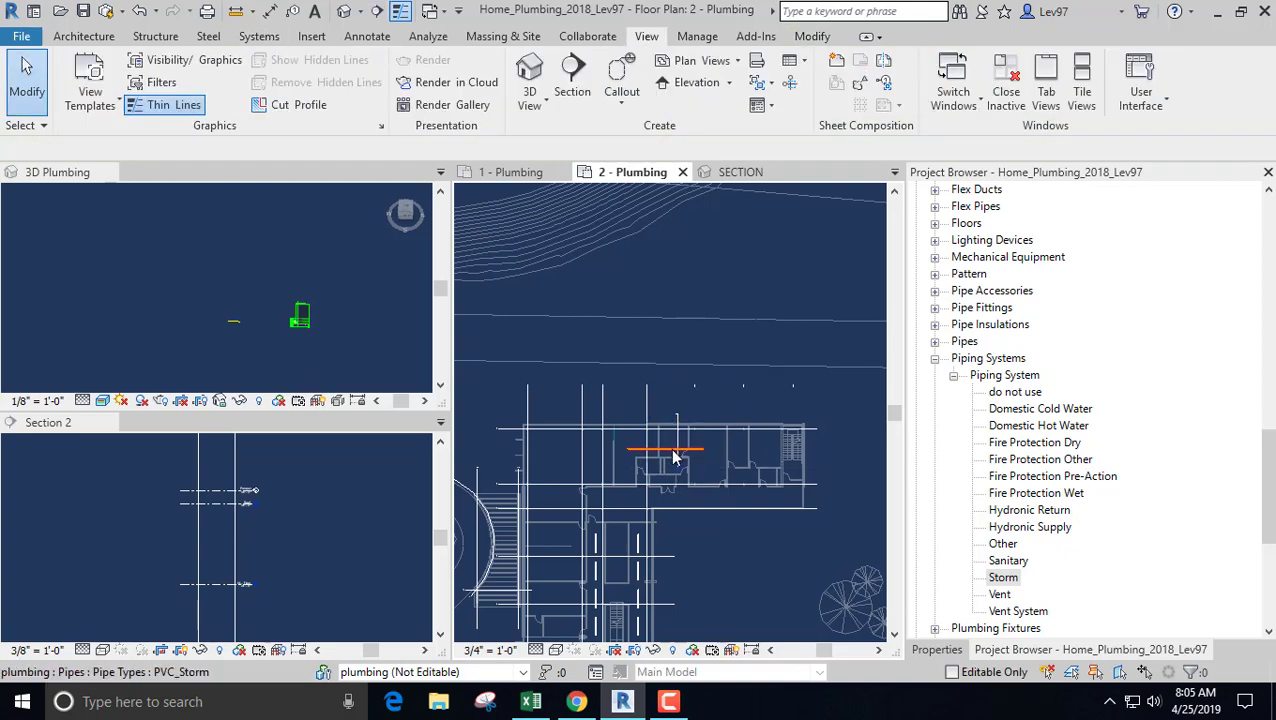
scroll(675, 450, up, 3)
click(684, 438)
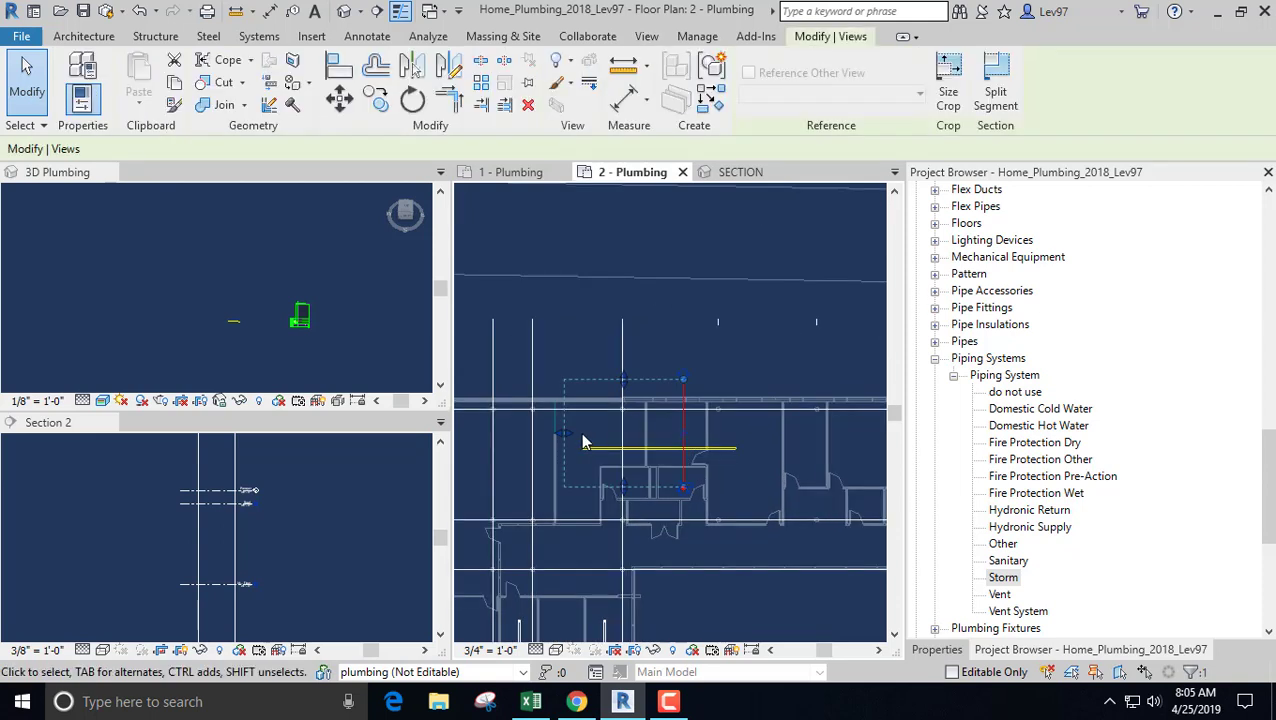
drag(568, 436, 658, 437)
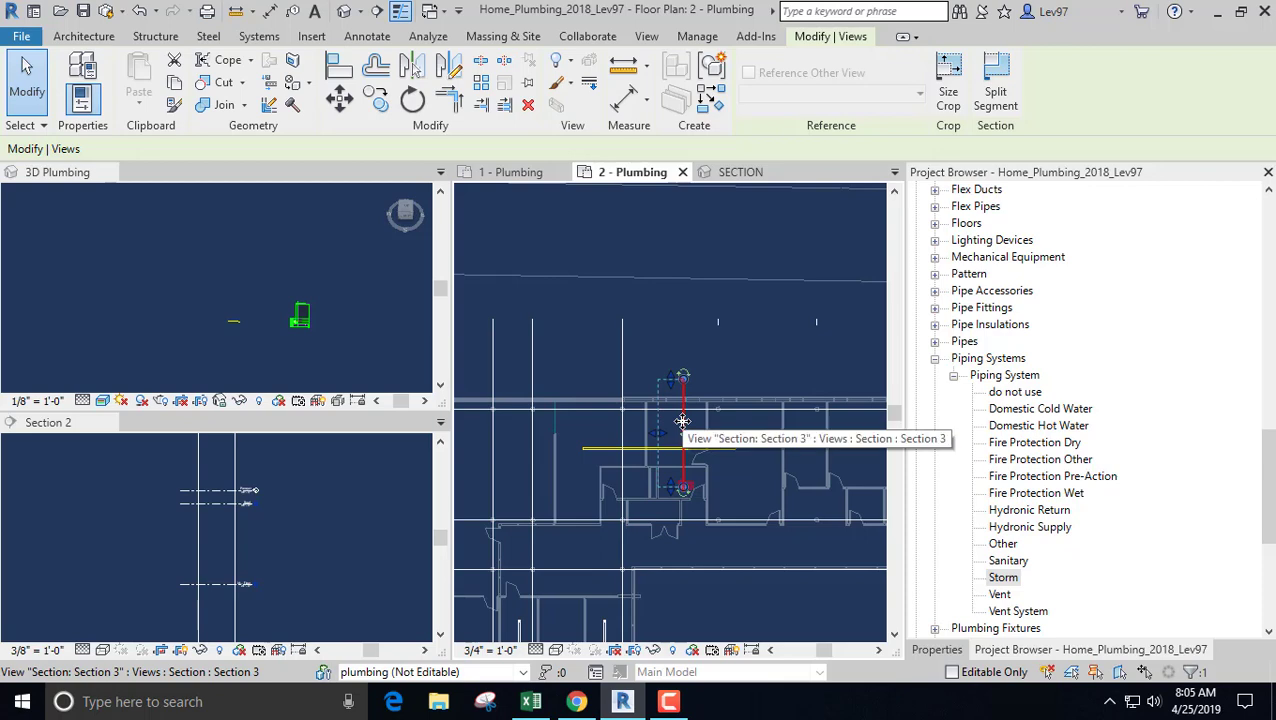
- Open the view of the new section cut through the storm pipe
right_click(682, 421)
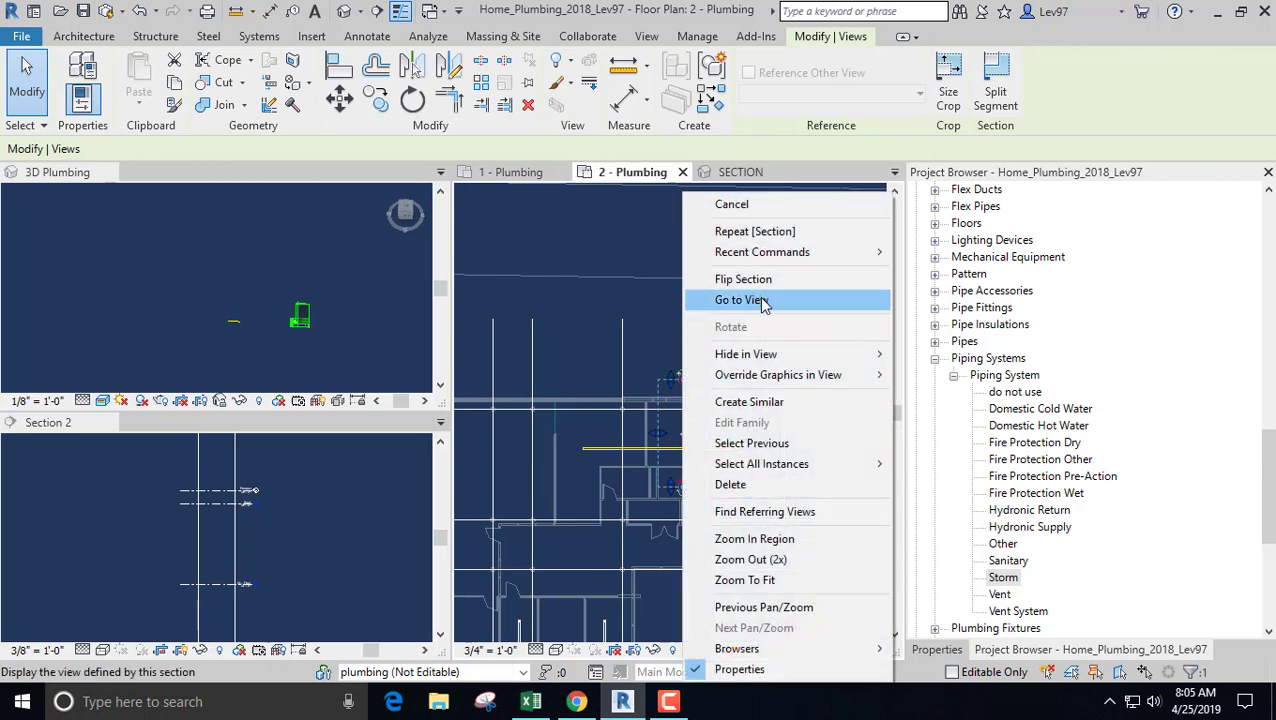
click(742, 300)
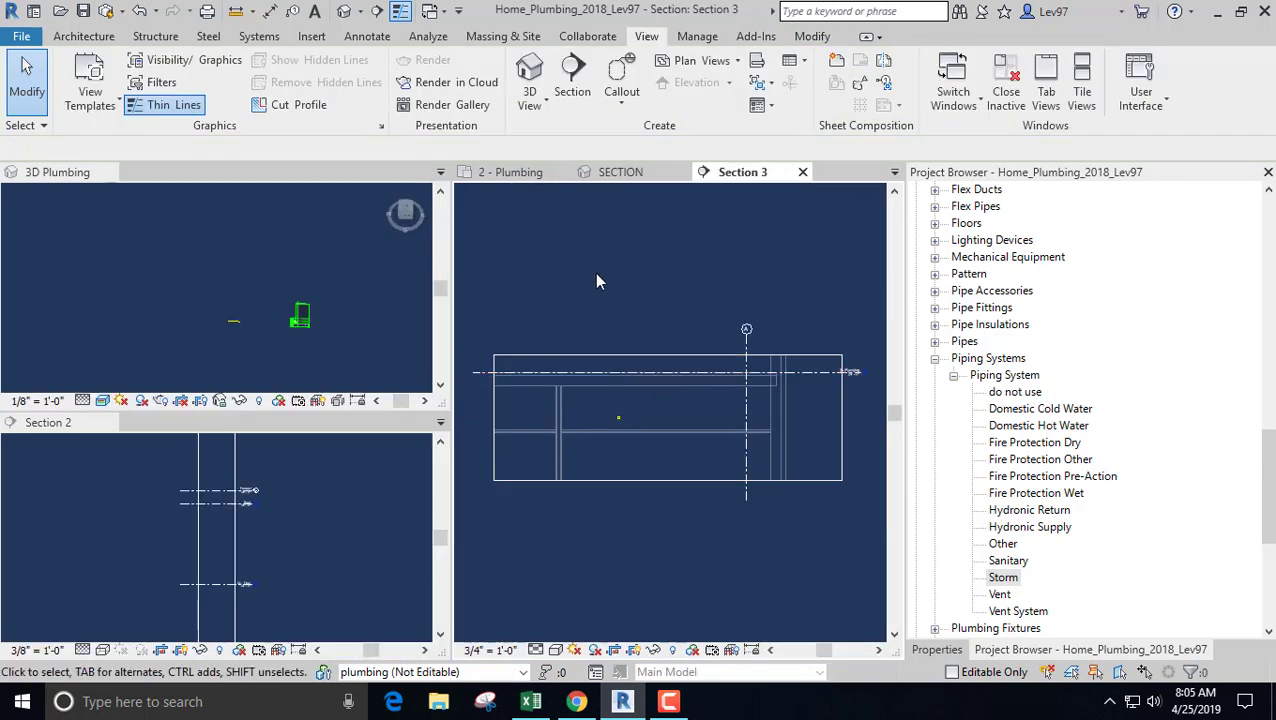
click(196, 432)
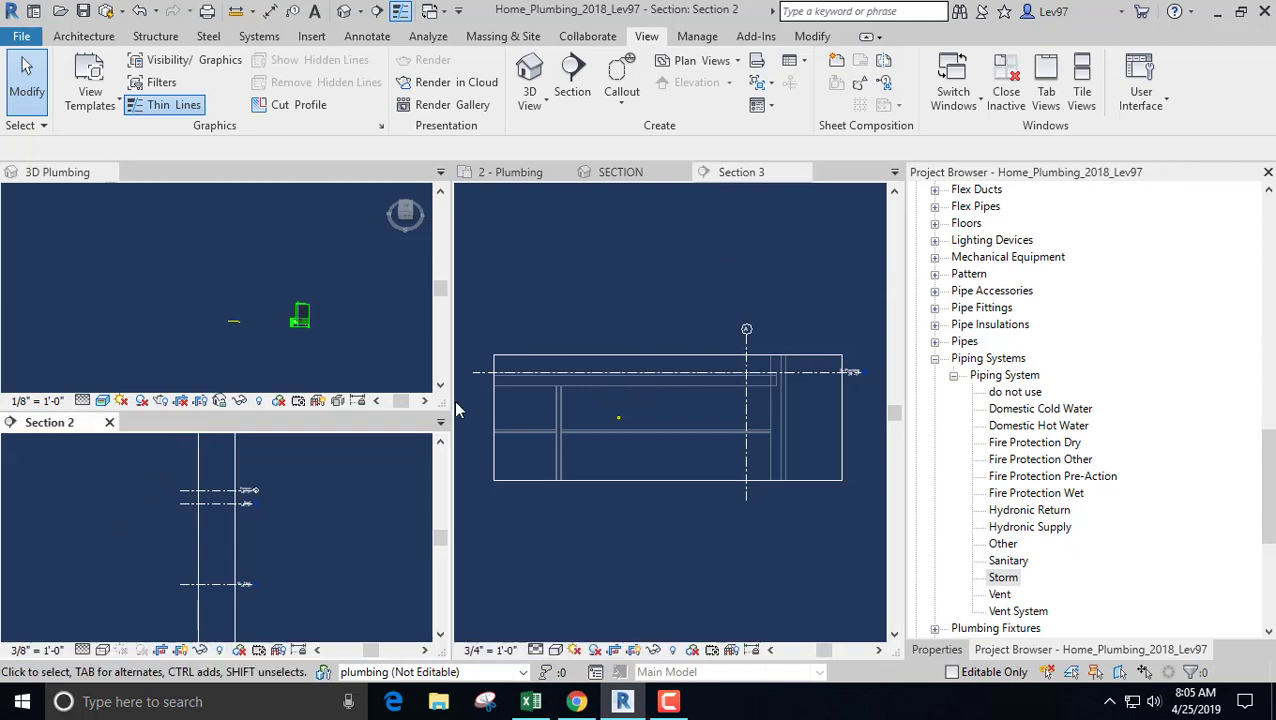
click(555, 270)
- Set the storm pipe's middle offset to 9' 0" in the section view
scroll(550, 260, up, 6)
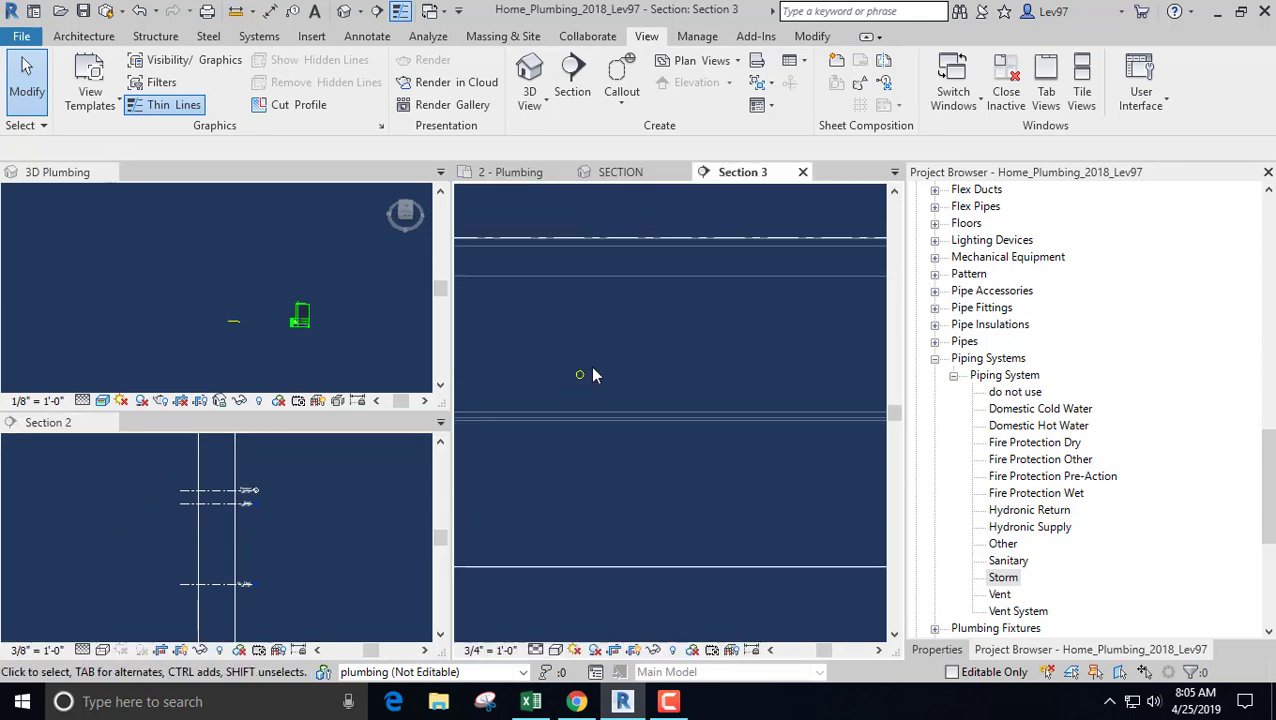
click(579, 374)
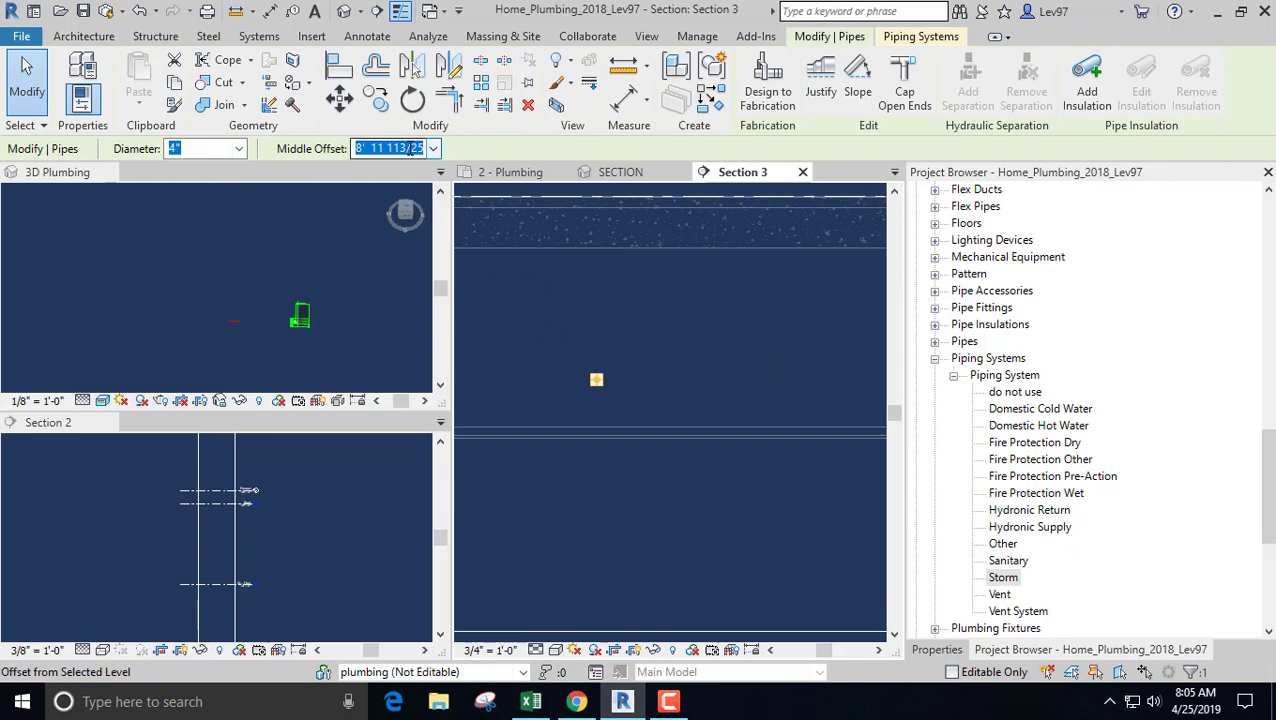
text(9' 0)
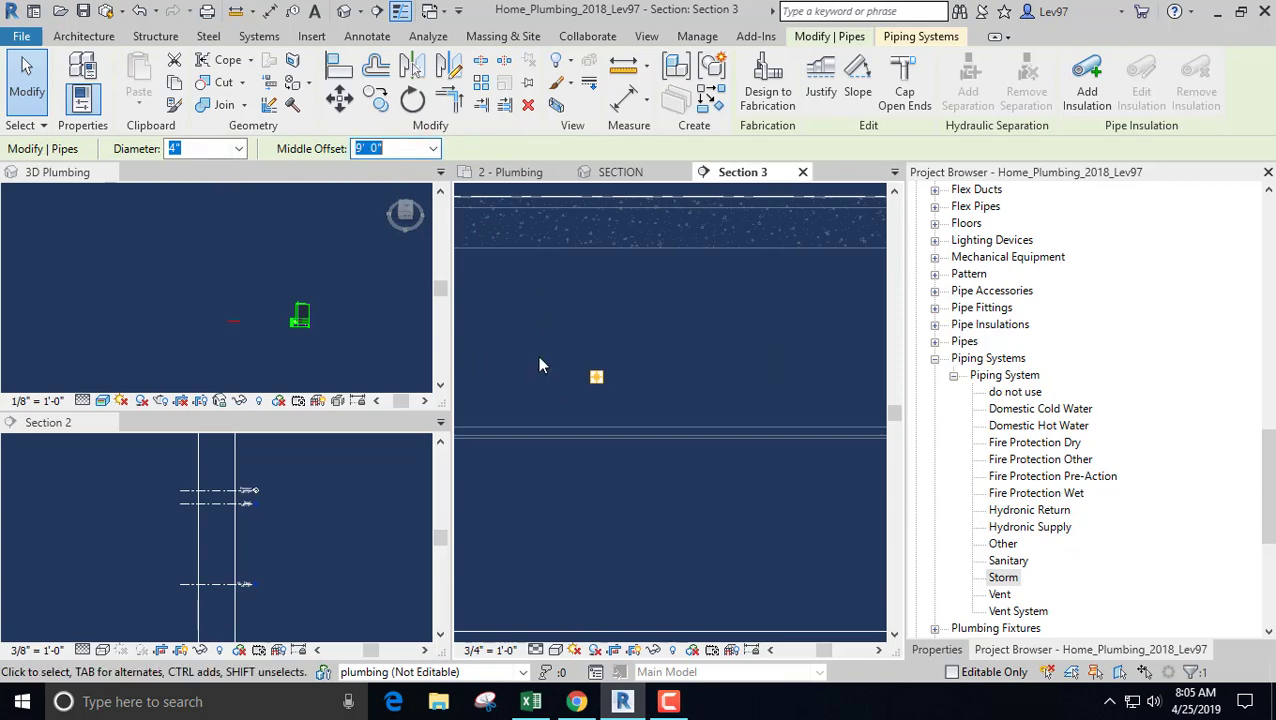
click(552, 354)
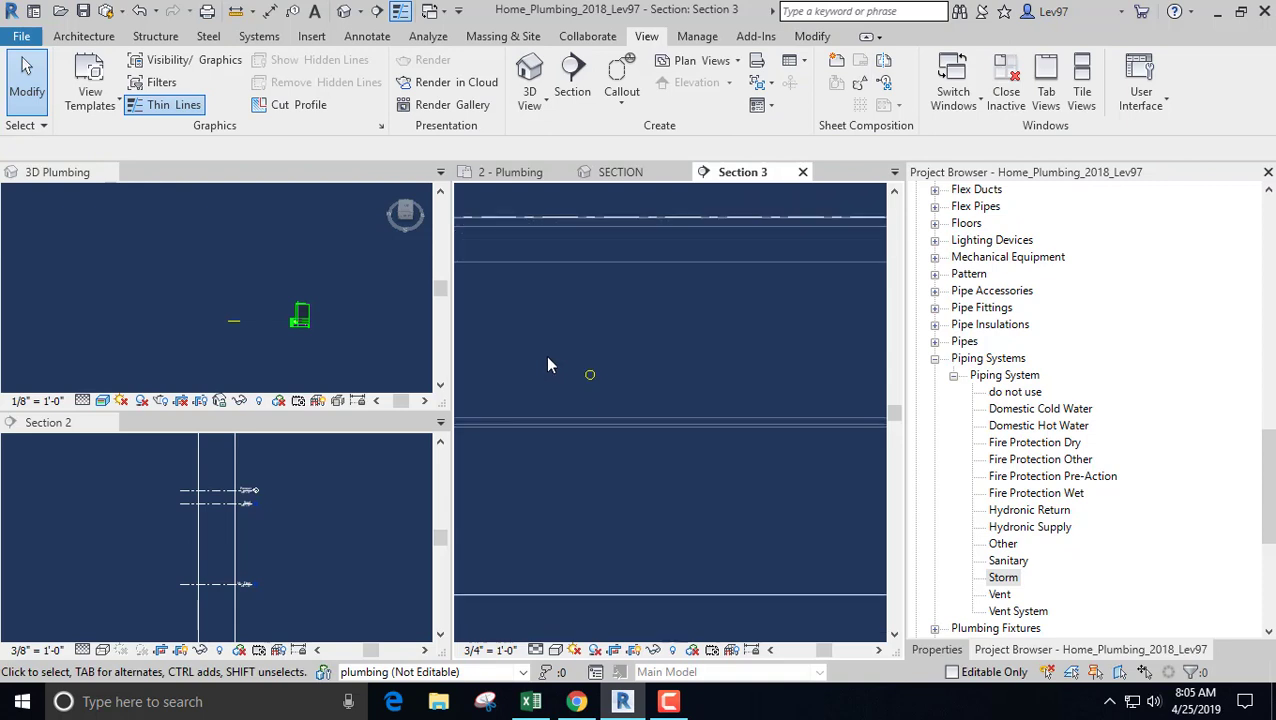
- Extend the section's crop region upward past the 4 - P-Roof level
scroll(548, 365, down, 5)
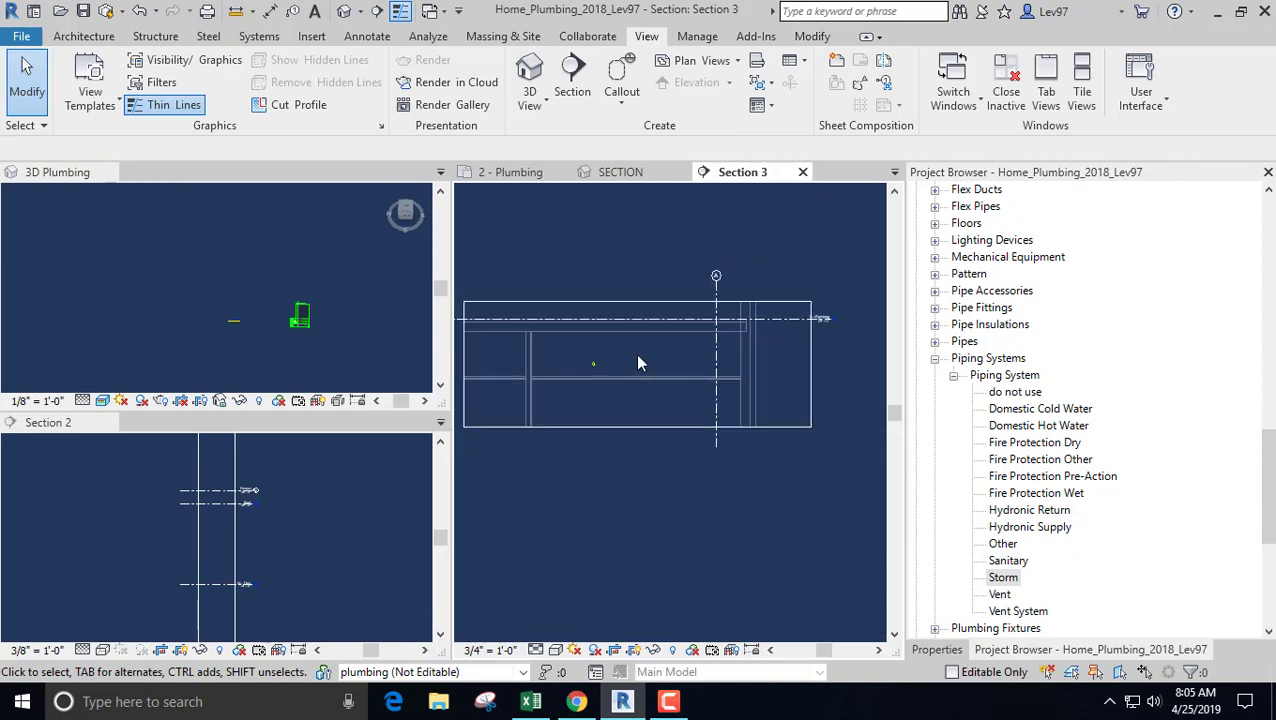
middle_drag(638, 363, 603, 478)
click(572, 430)
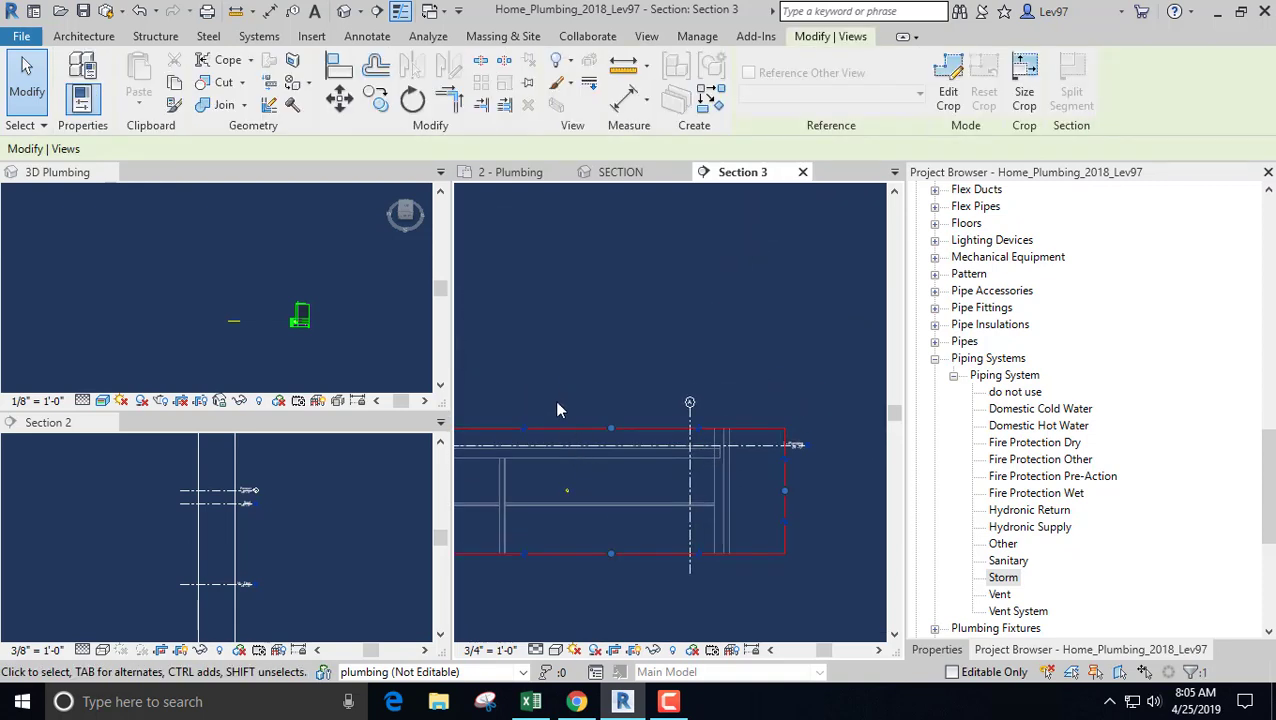
scroll(580, 355, up, 2)
key(Escape)
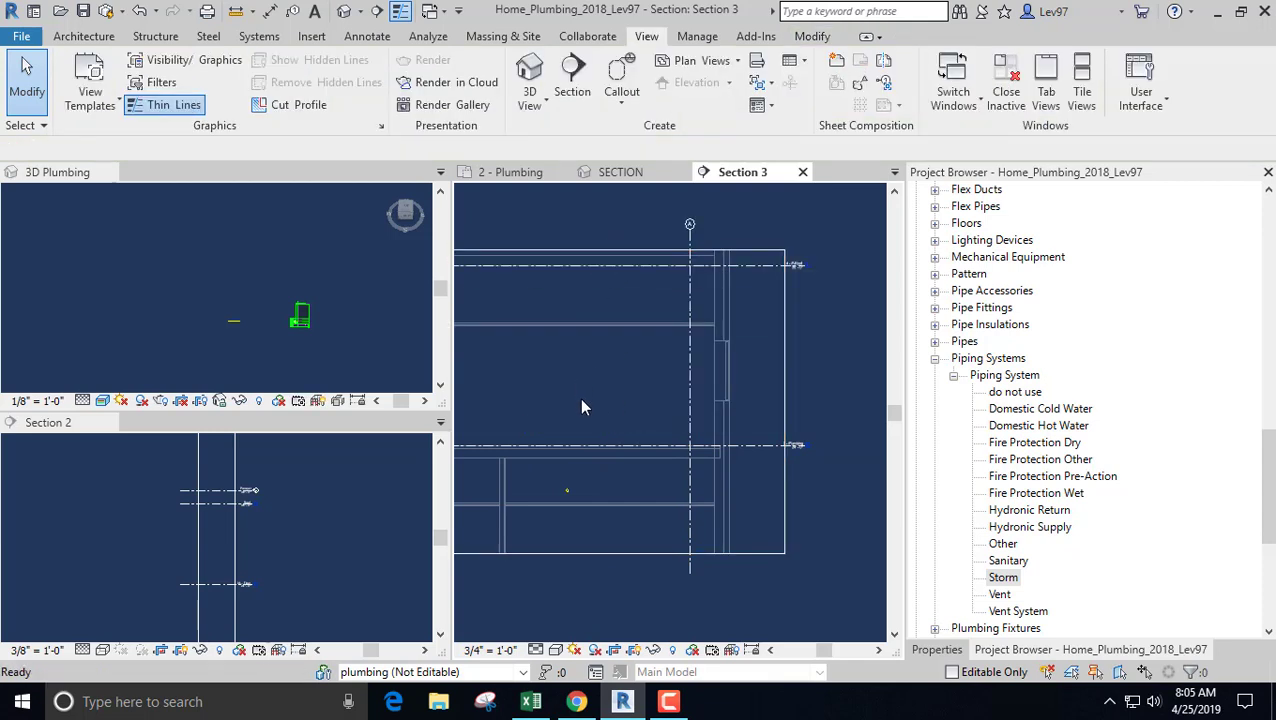
- Check the roof level in the section and extend the crop region downward past the floor level below the pipe
middle_drag(585, 406, 552, 433)
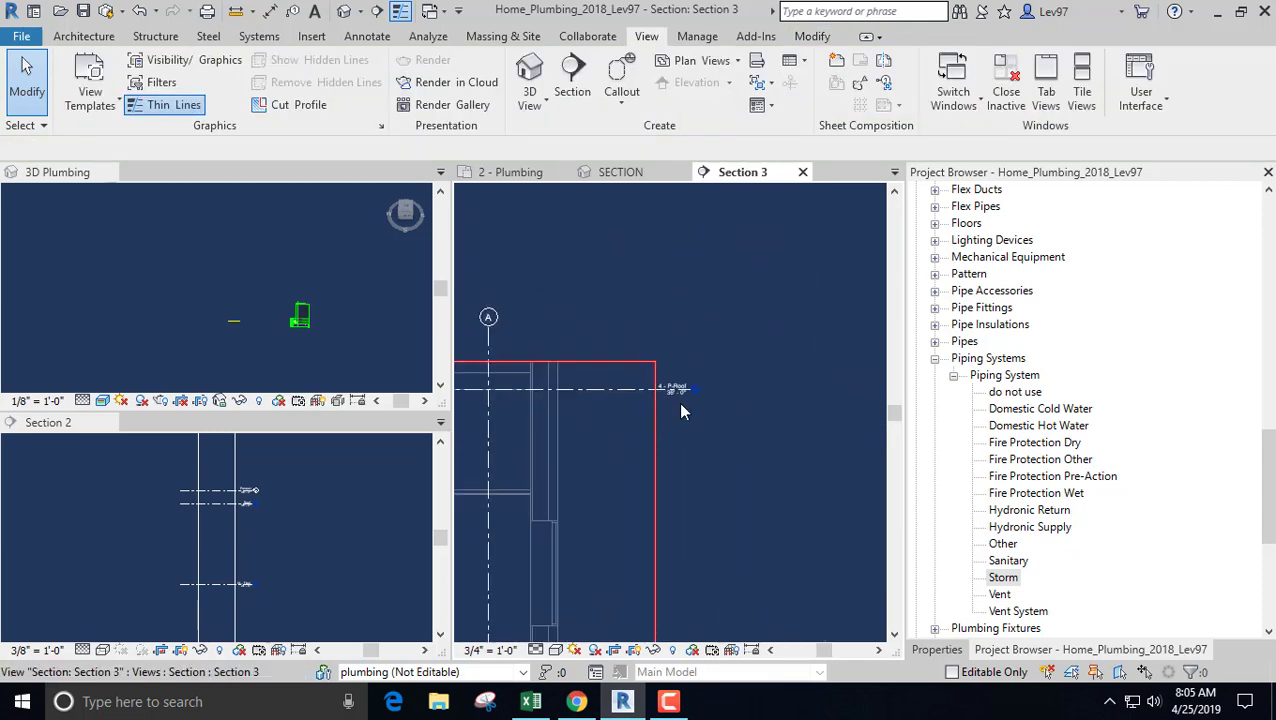
scroll(665, 422, down, 3)
scroll(651, 501, up, 3)
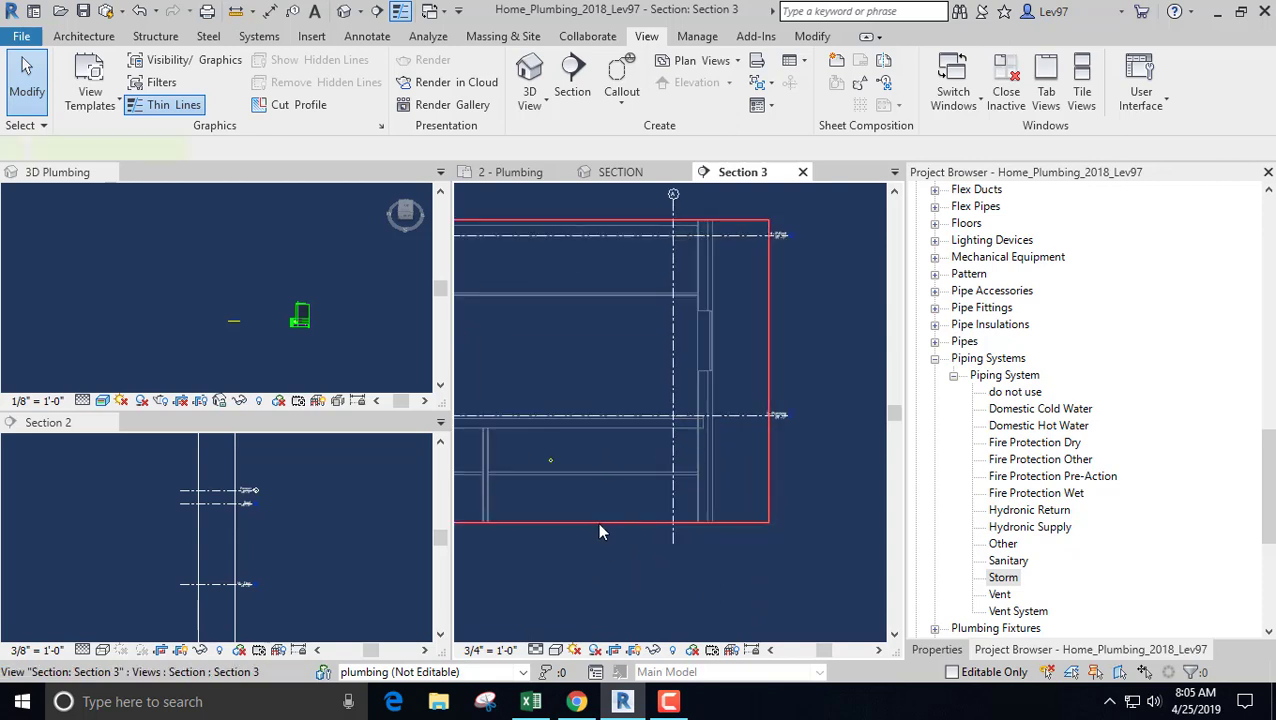
click(597, 521)
drag(596, 521, 593, 615)
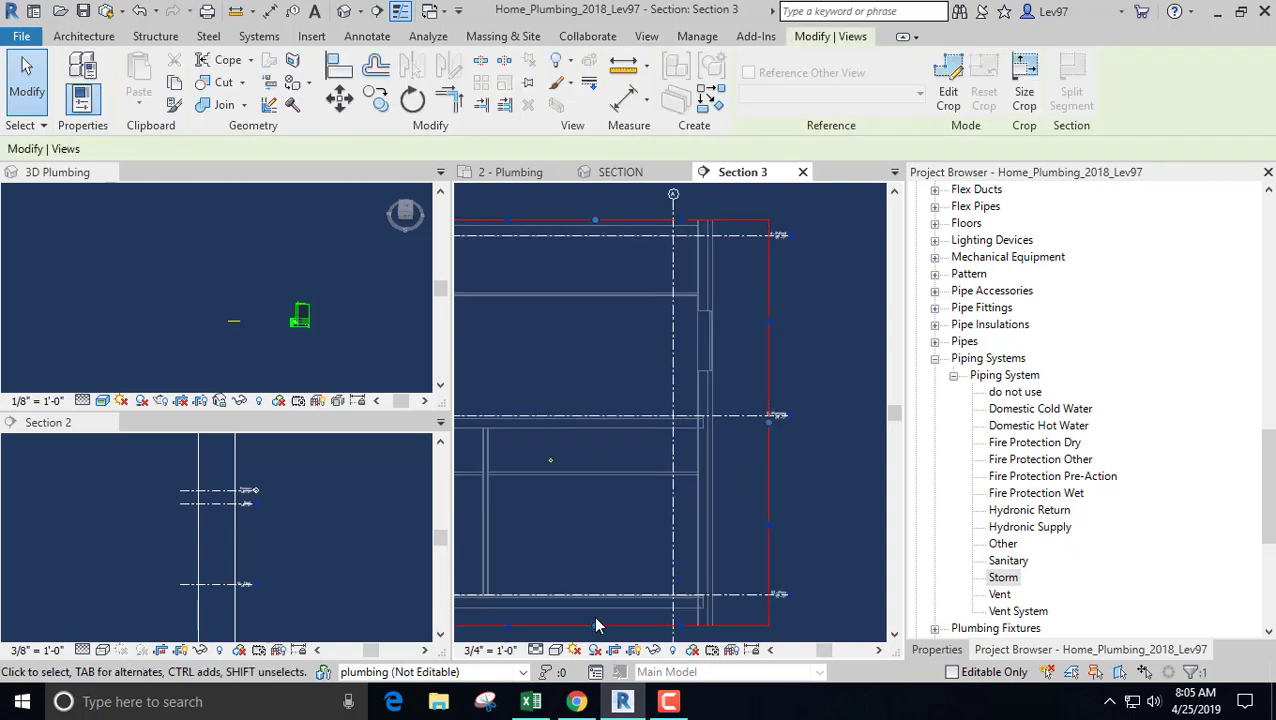
click(601, 590)
- Draw a vertical Thin Lines detail line beside the pipe, from the pipe's centre height down to the level line below
middle_drag(614, 536, 638, 540)
scroll(598, 449, up, 5)
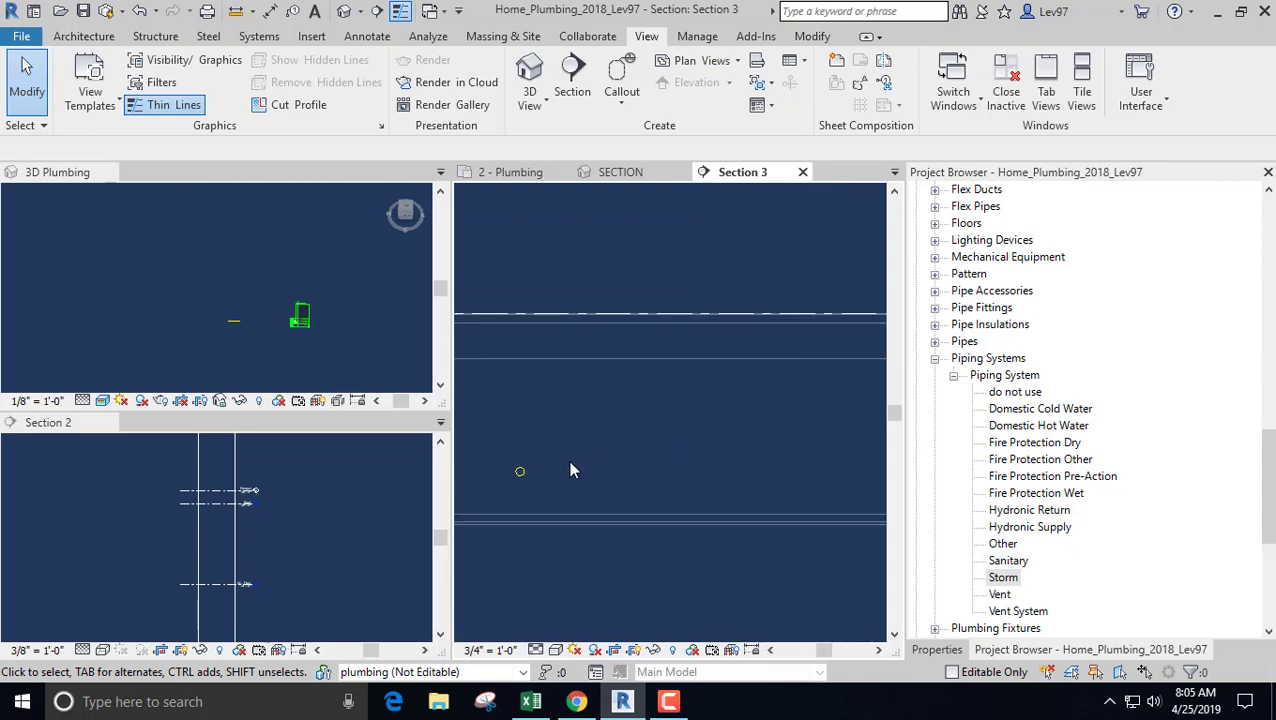
middle_drag(606, 476, 638, 476)
scroll(594, 484, down, 2)
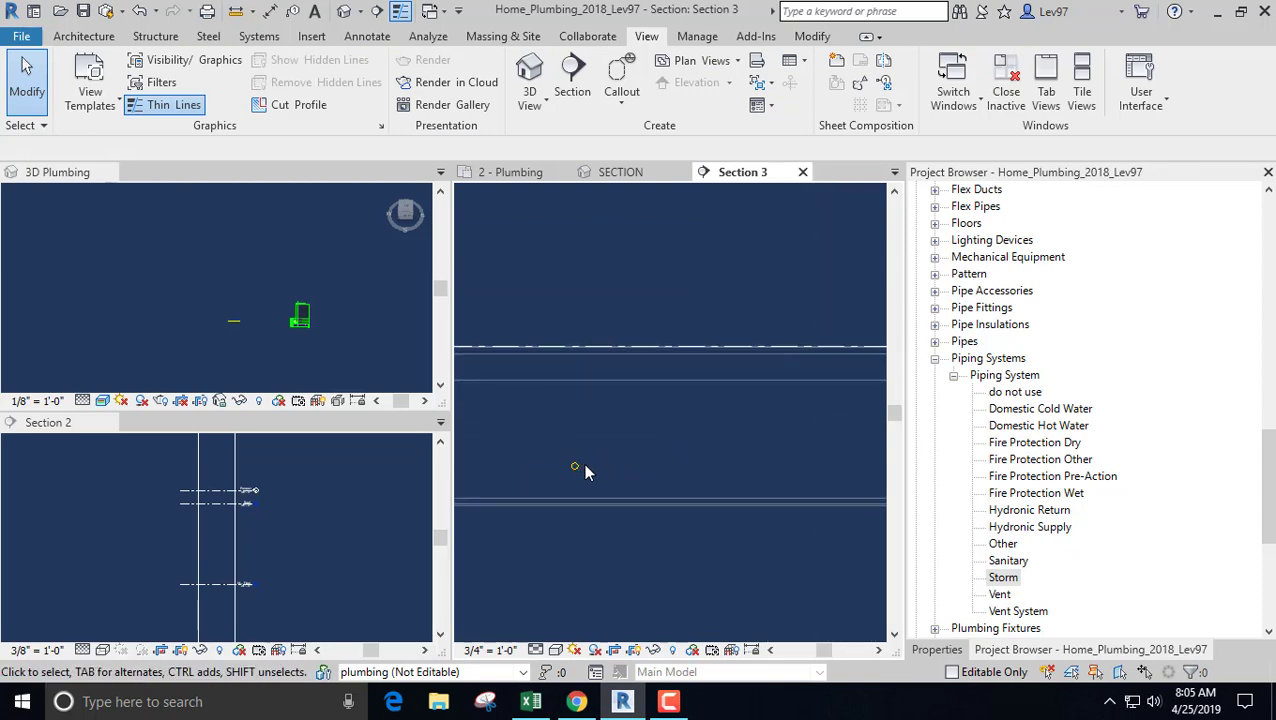
scroll(598, 483, up, 2)
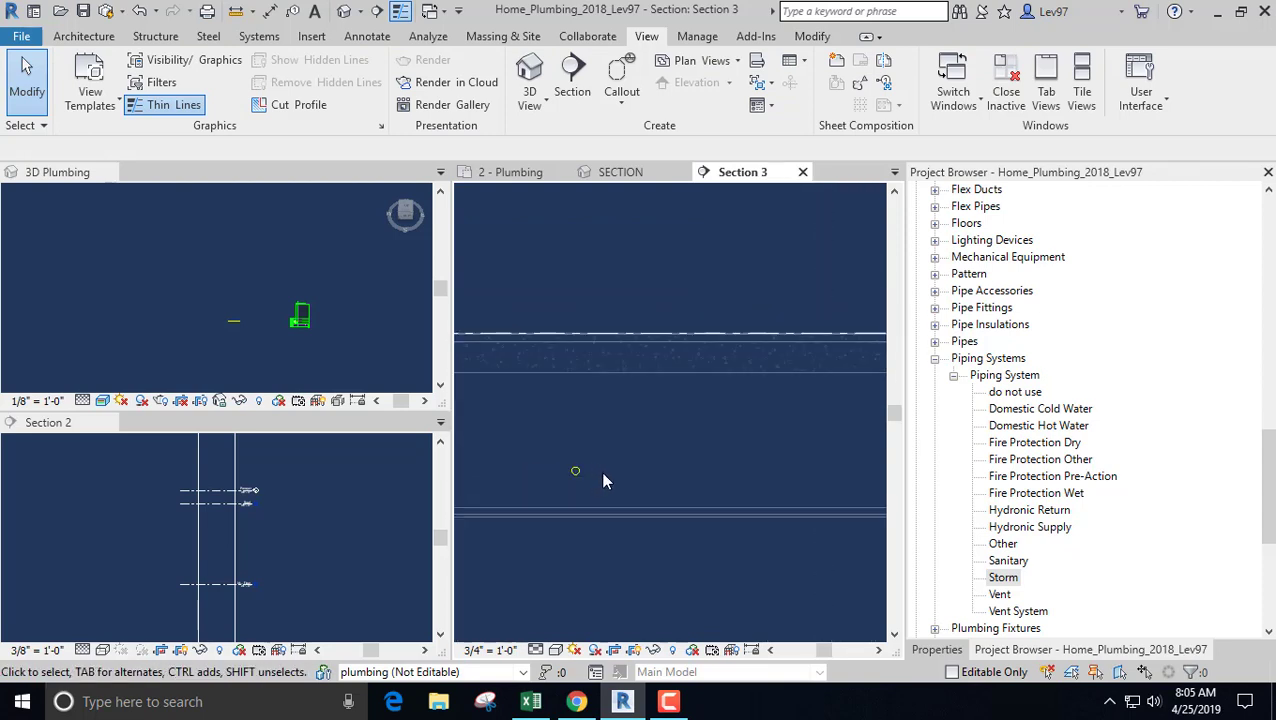
key(d)
key(l)
click(590, 470)
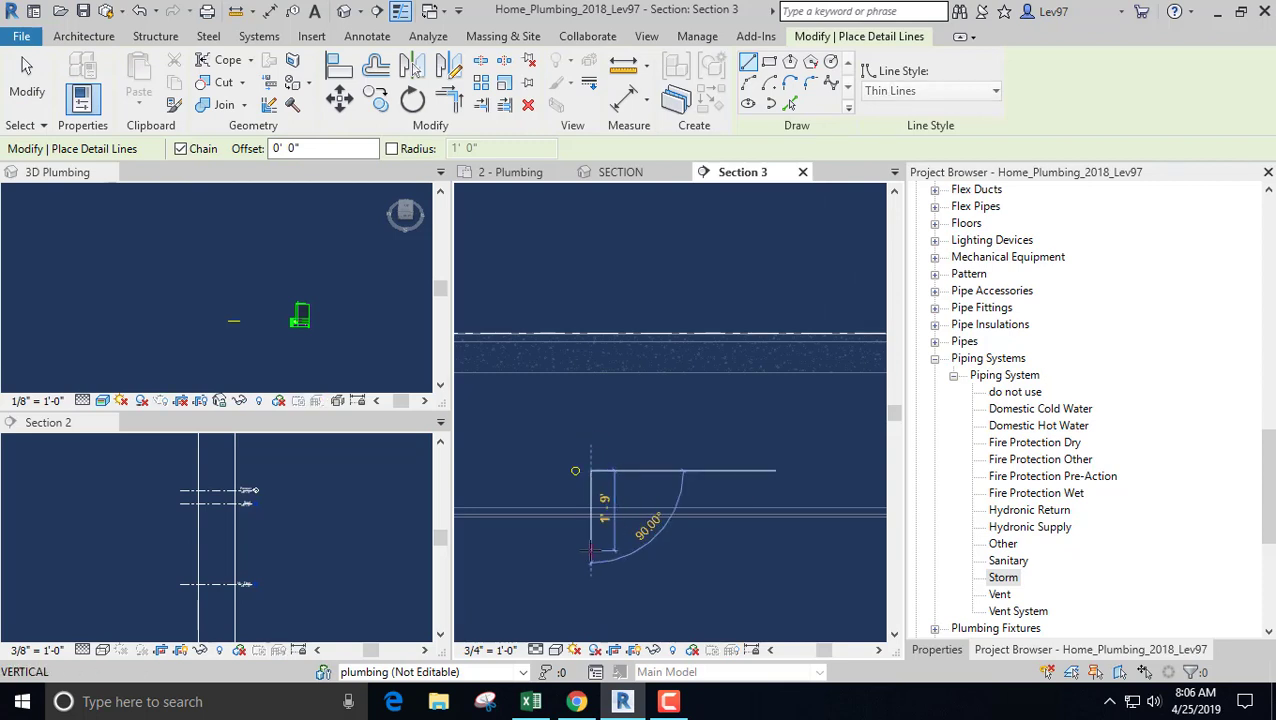
text(1)
key(Return)
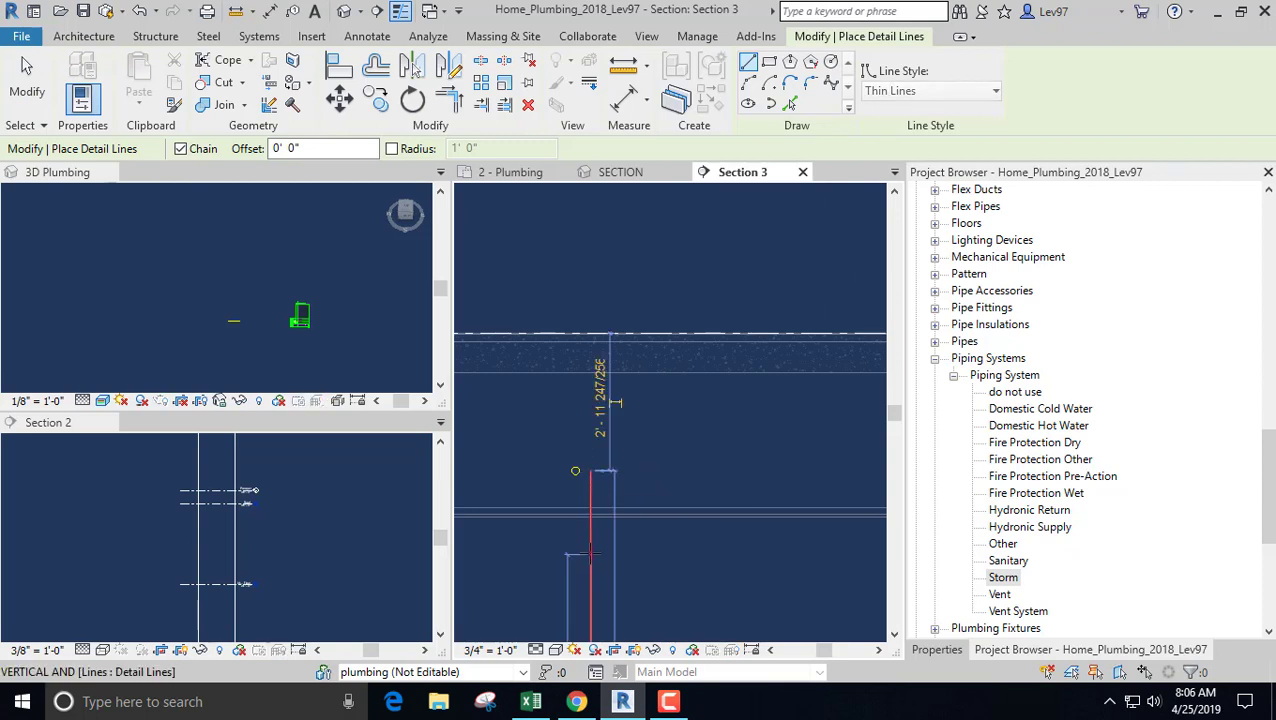
scroll(626, 428, up, 3)
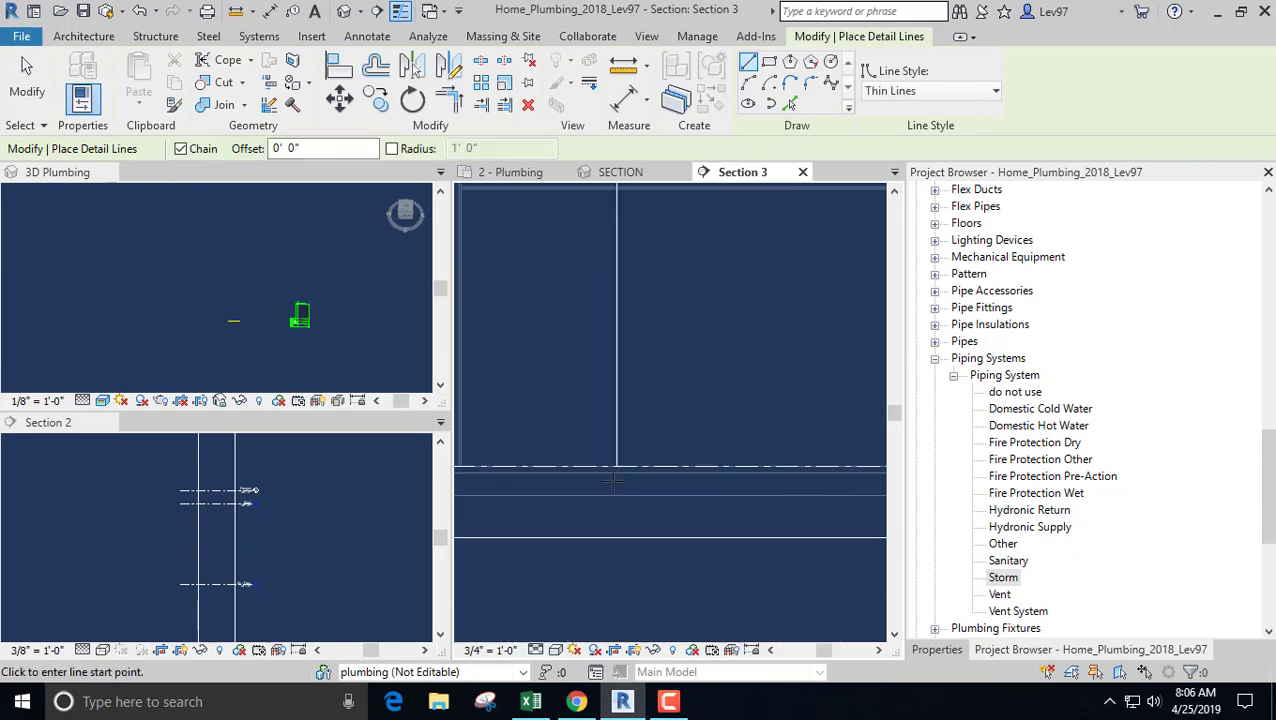
key(Escape)
key(Escape)
scroll(632, 419, down, 3)
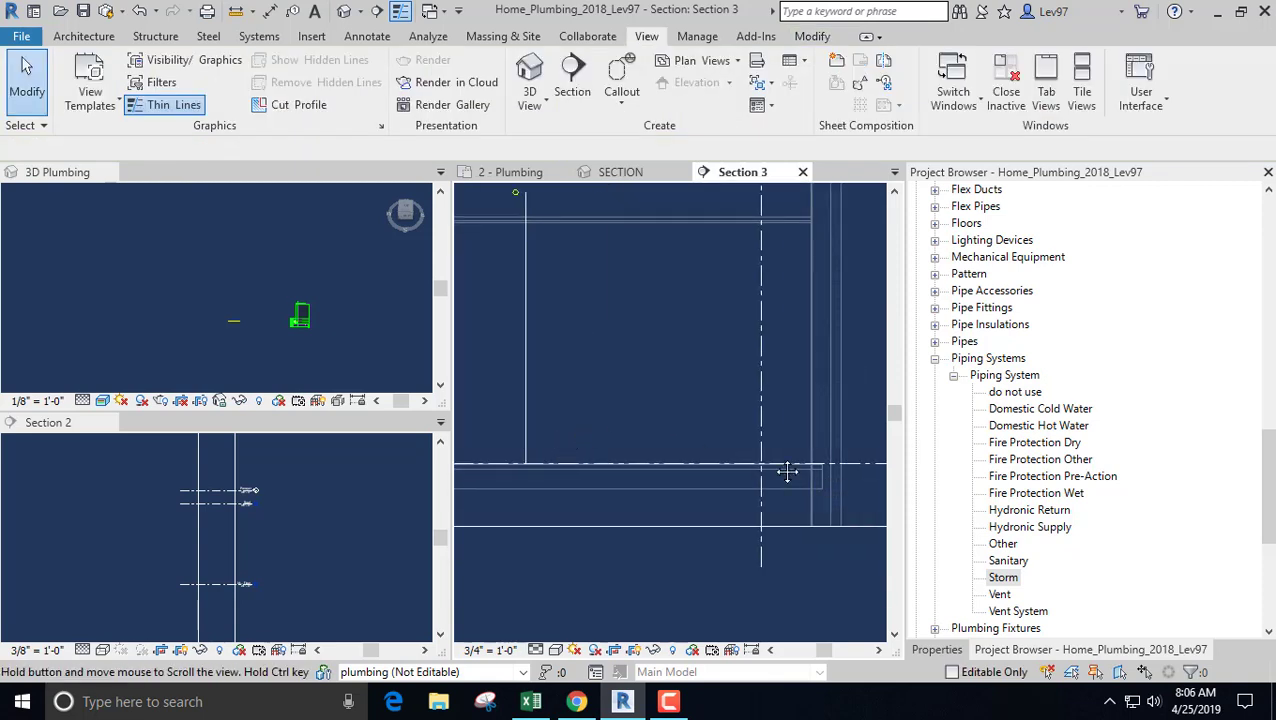
- Delete the vertical detail line beside the storm pipe in the section view
scroll(637, 402, down, 2)
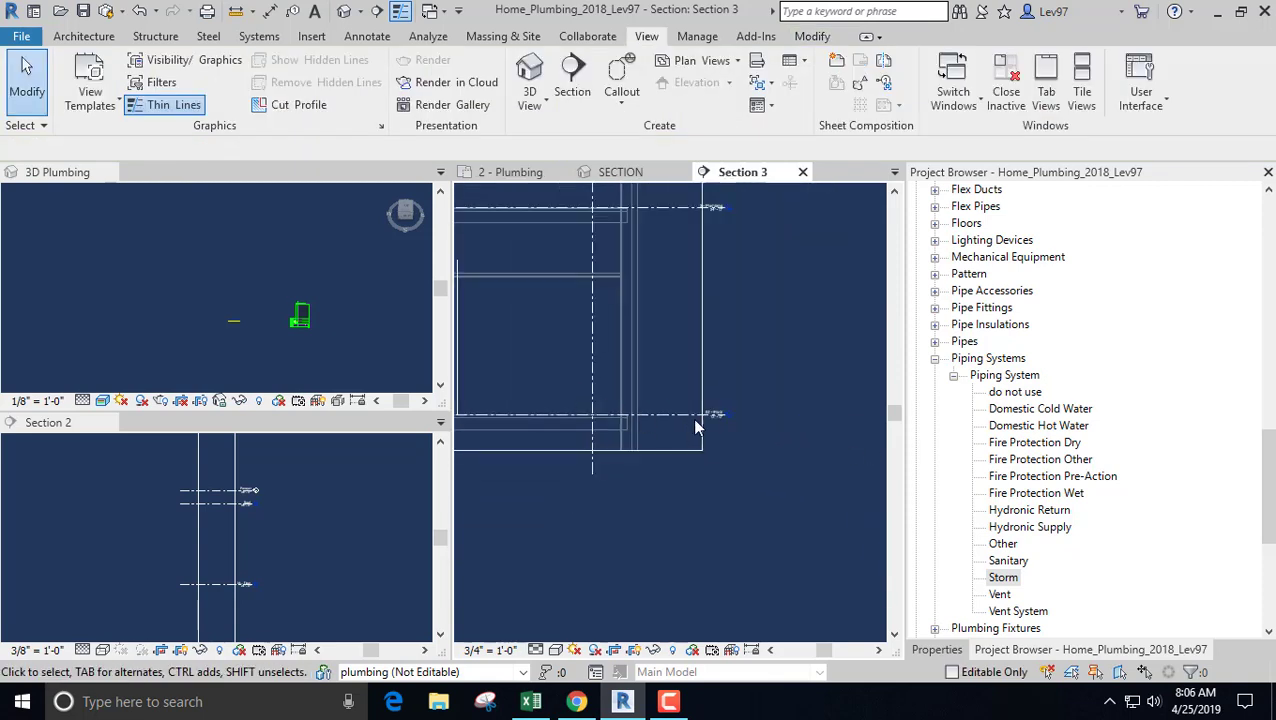
scroll(750, 425, up, 3)
scroll(666, 415, down, 3)
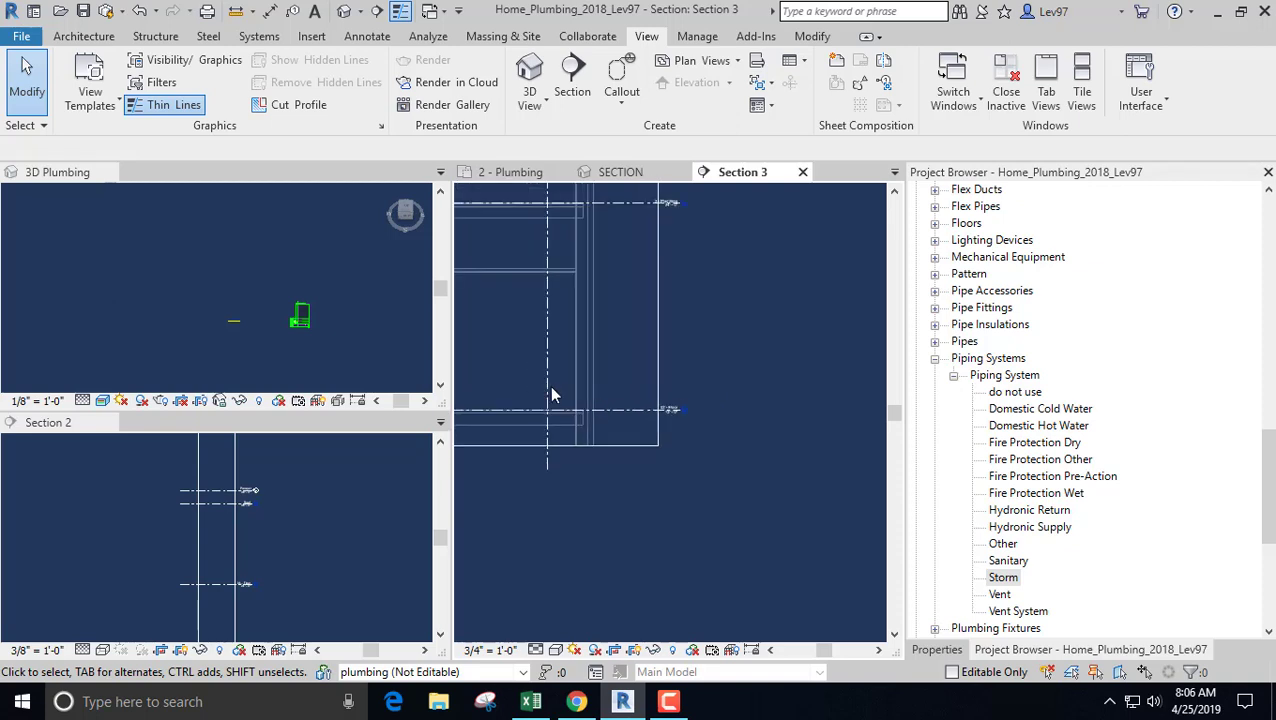
middle_drag(552, 395, 673, 521)
click(648, 451)
key(Delete)
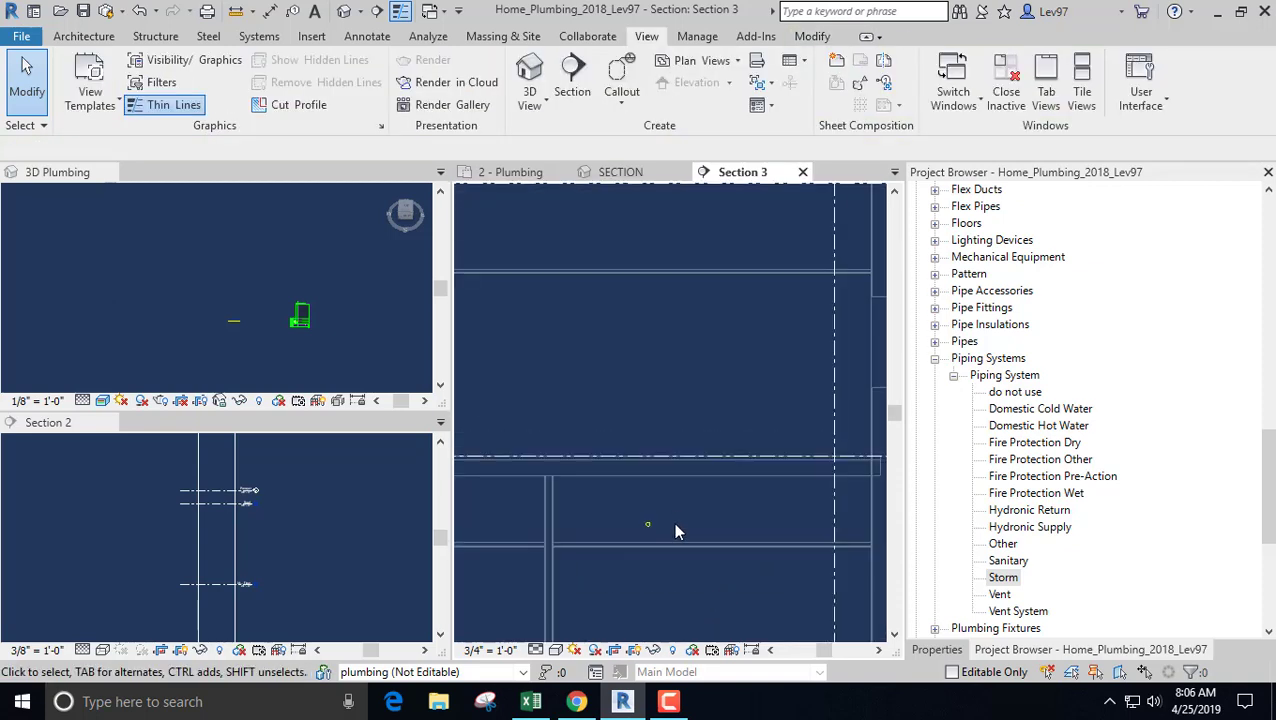
- Extend the Section 3 crop region upward past the 5 - P-Parapet level
scroll(673, 521, down, 2)
scroll(672, 522, up, 4)
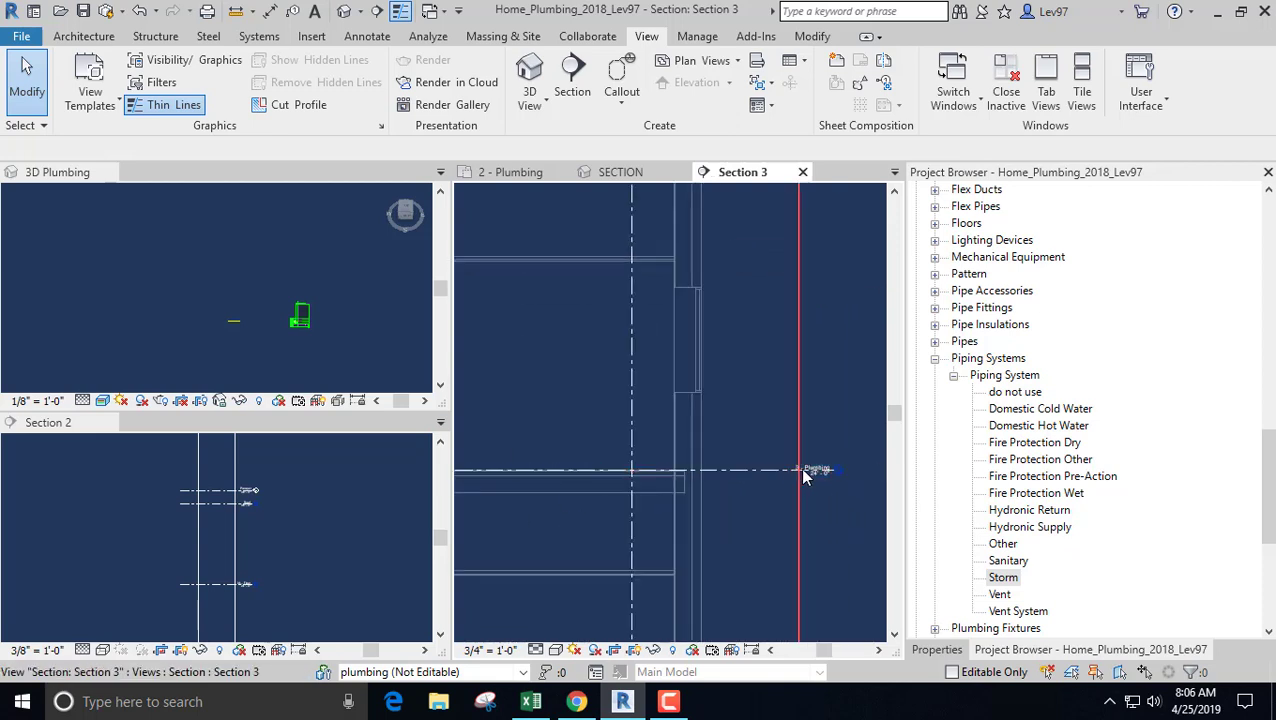
middle_drag(826, 470, 735, 428)
scroll(545, 420, down, 1)
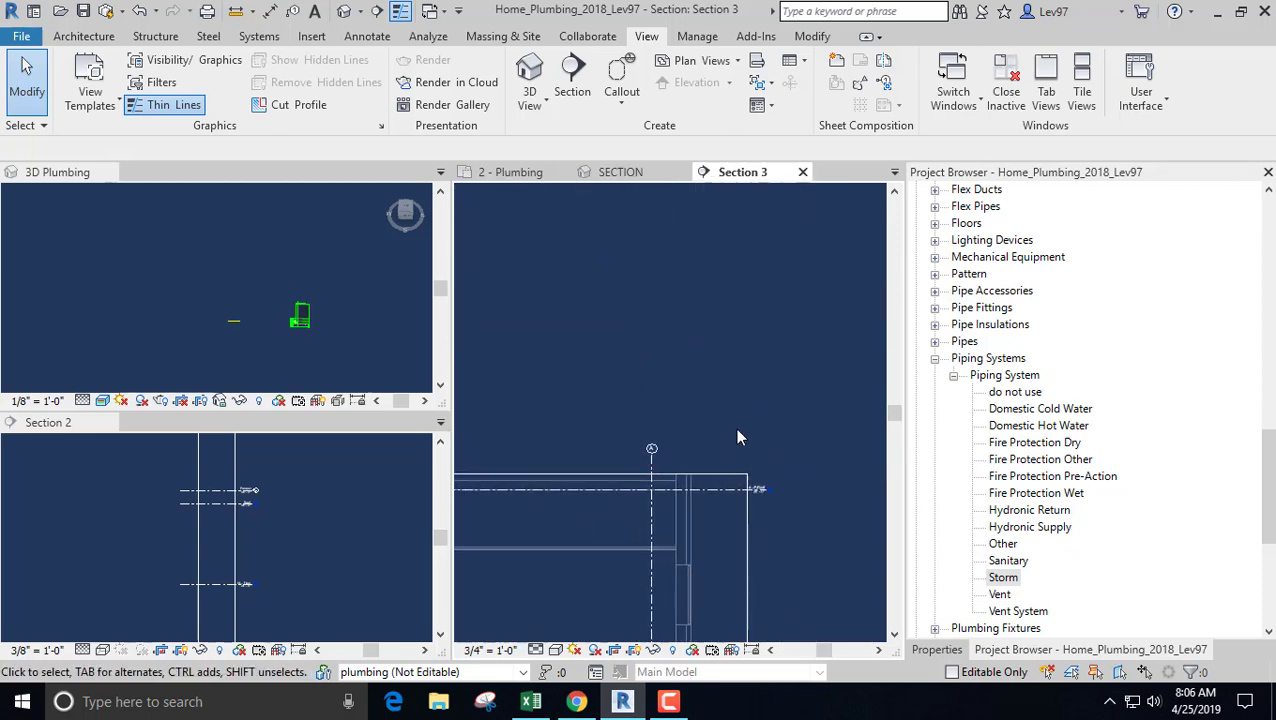
click(709, 475)
middle_drag(633, 412, 740, 413)
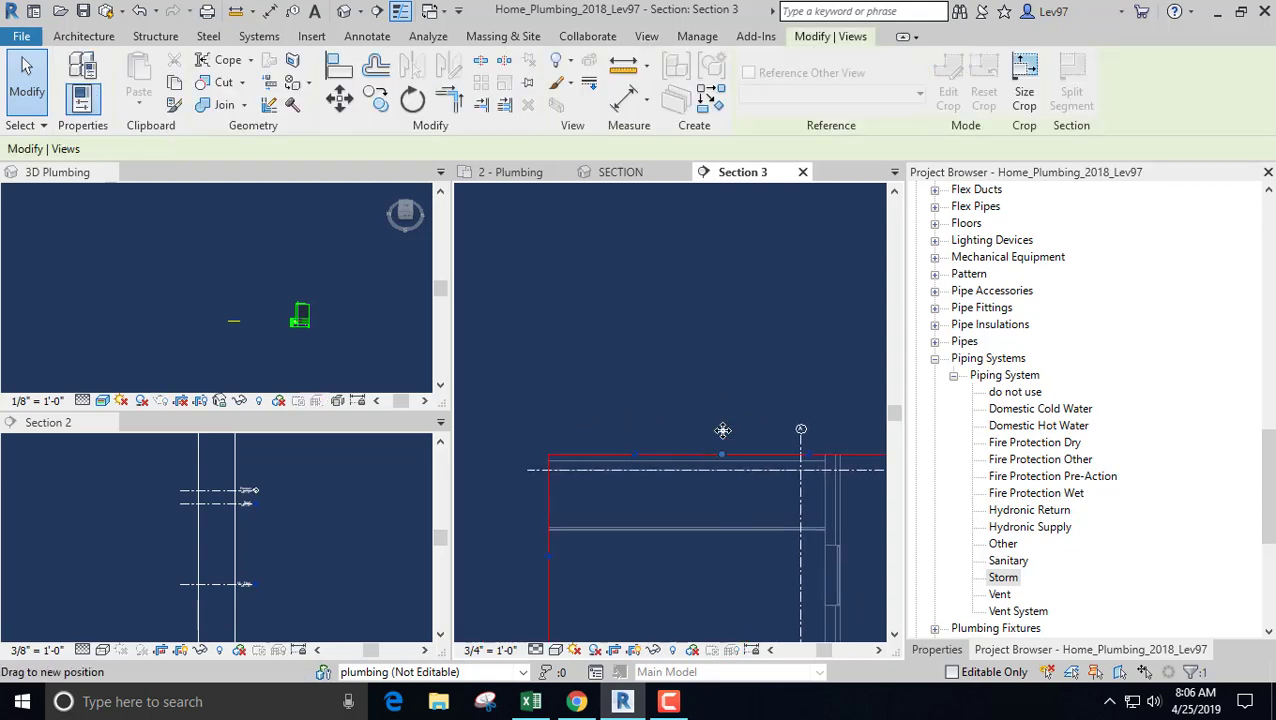
drag(722, 455, 722, 247)
scroll(676, 410, down, 2)
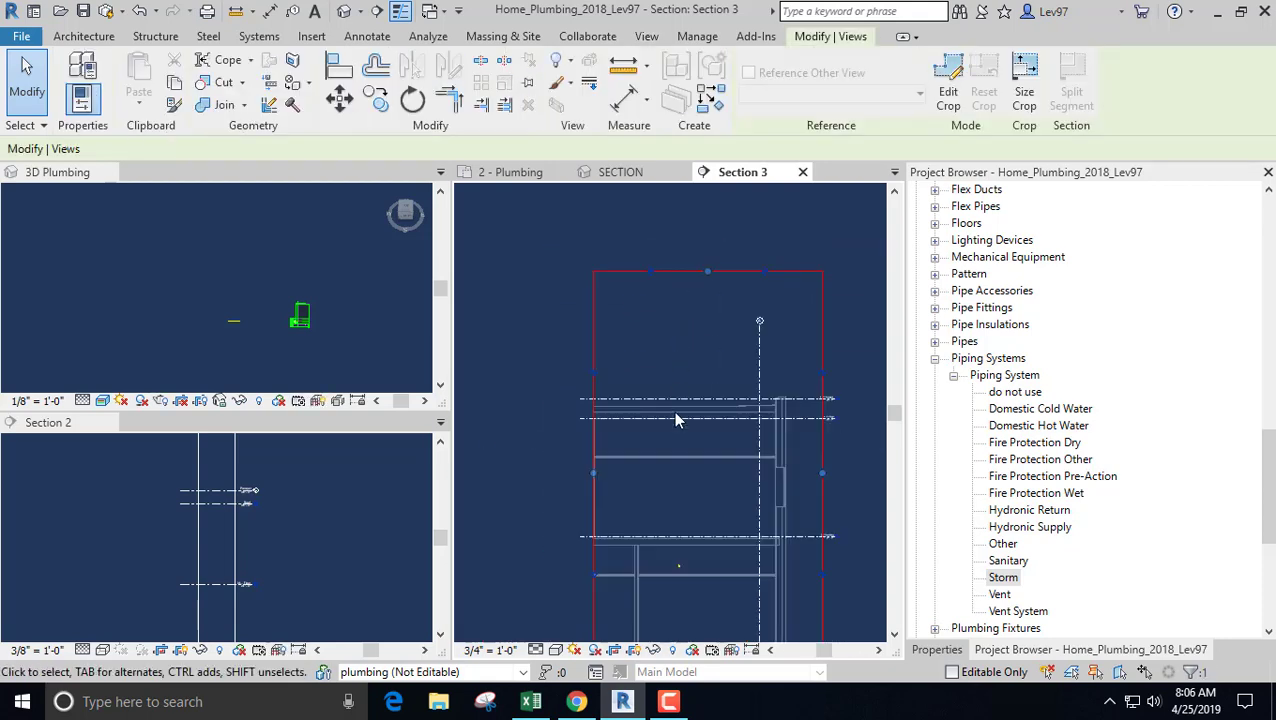
- Nudge the storm pipe up in Section 3 to a middle offset of 25' 8", just below the 5 - P-Parapet level
scroll(665, 530, up, 2)
click(663, 463)
click(725, 565)
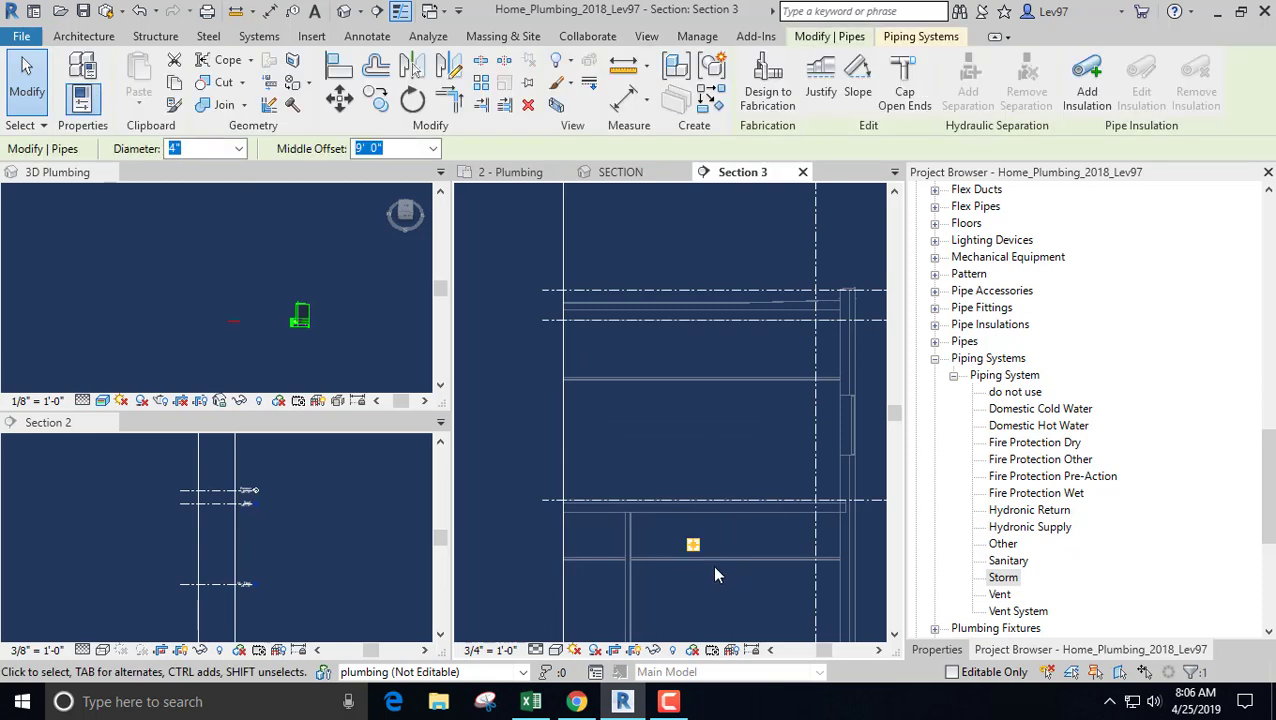
key(Up)
key(Up)
key(Up)
key(Up)
key(Up)
key(Up)
key(Up)
key(Up)
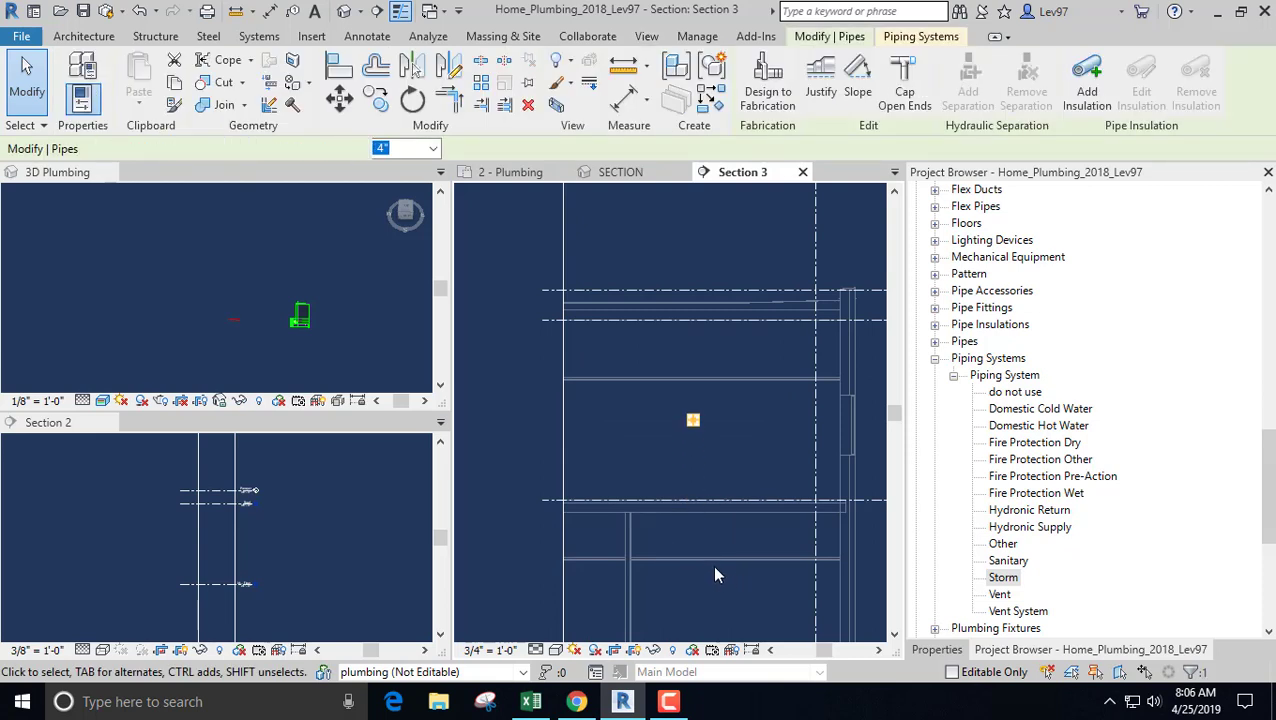
key(Up)
key(Up)
key(Up)
key(Up)
key(Up)
key(Up)
key(Up)
key(Up)
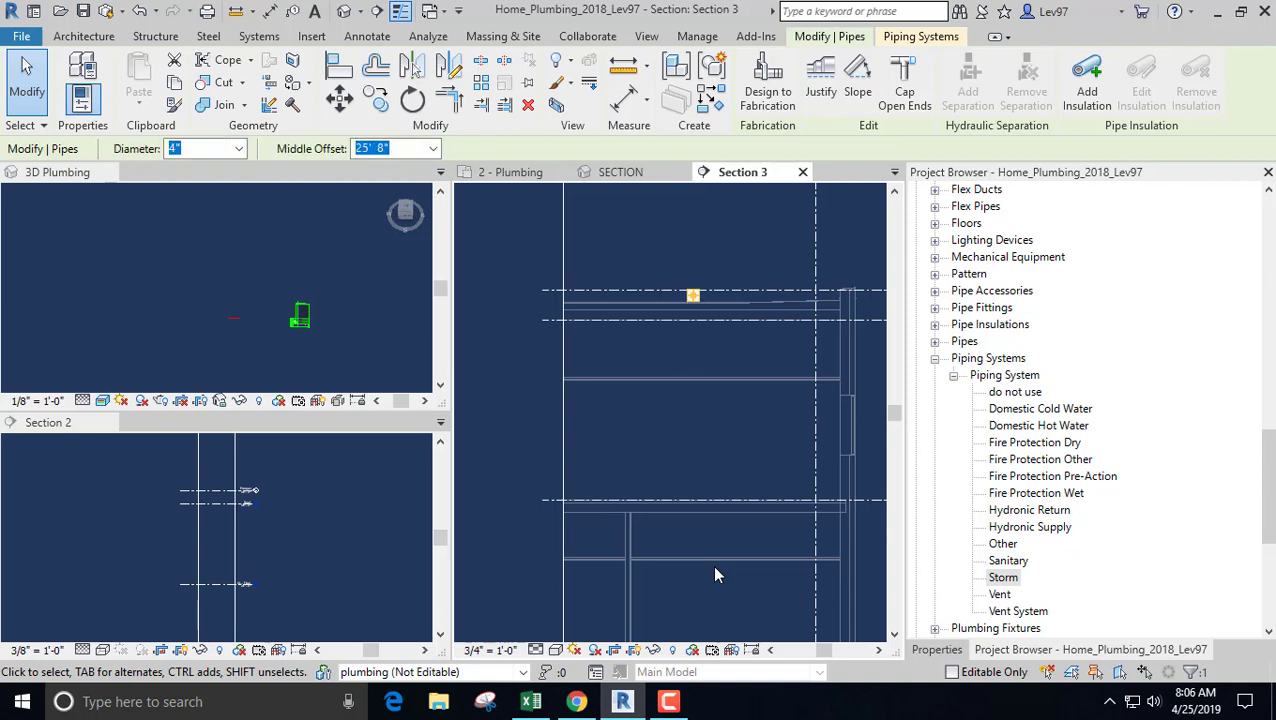
key(Escape)
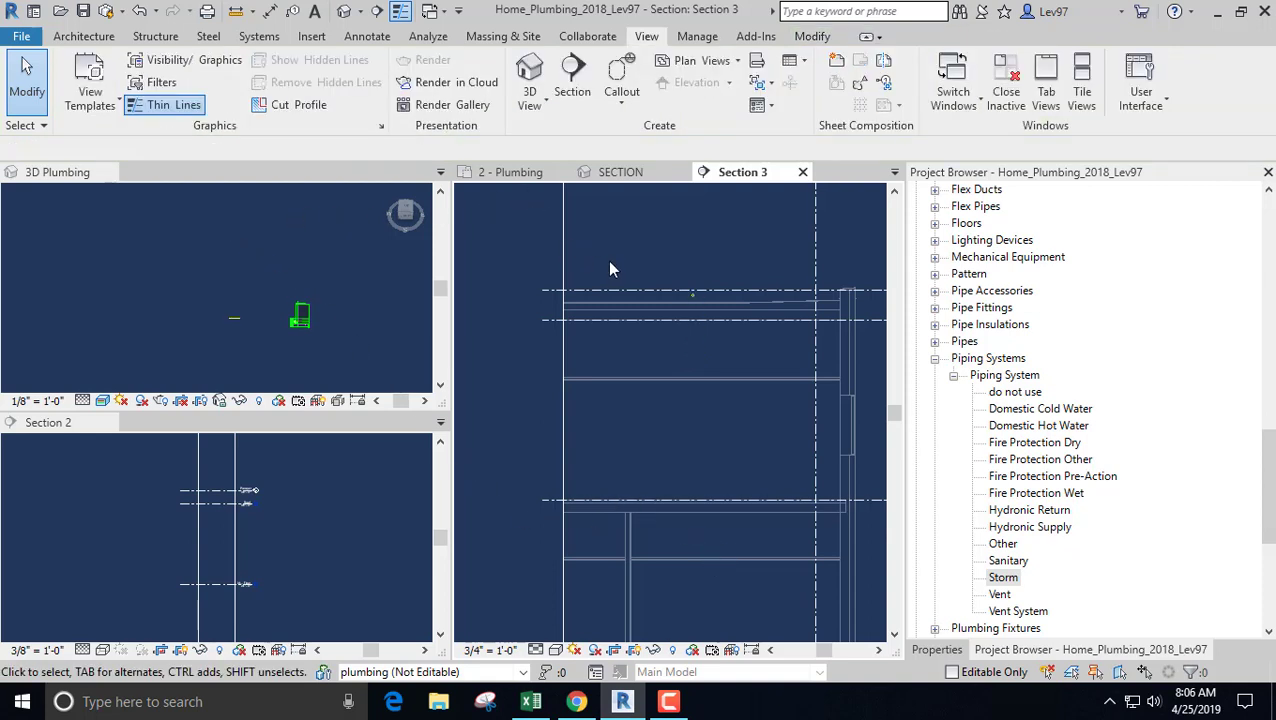
- Close the 2 - Plumbing plan and open the 5 - P-Parapet floor plan at the storm pipe
click(512, 172)
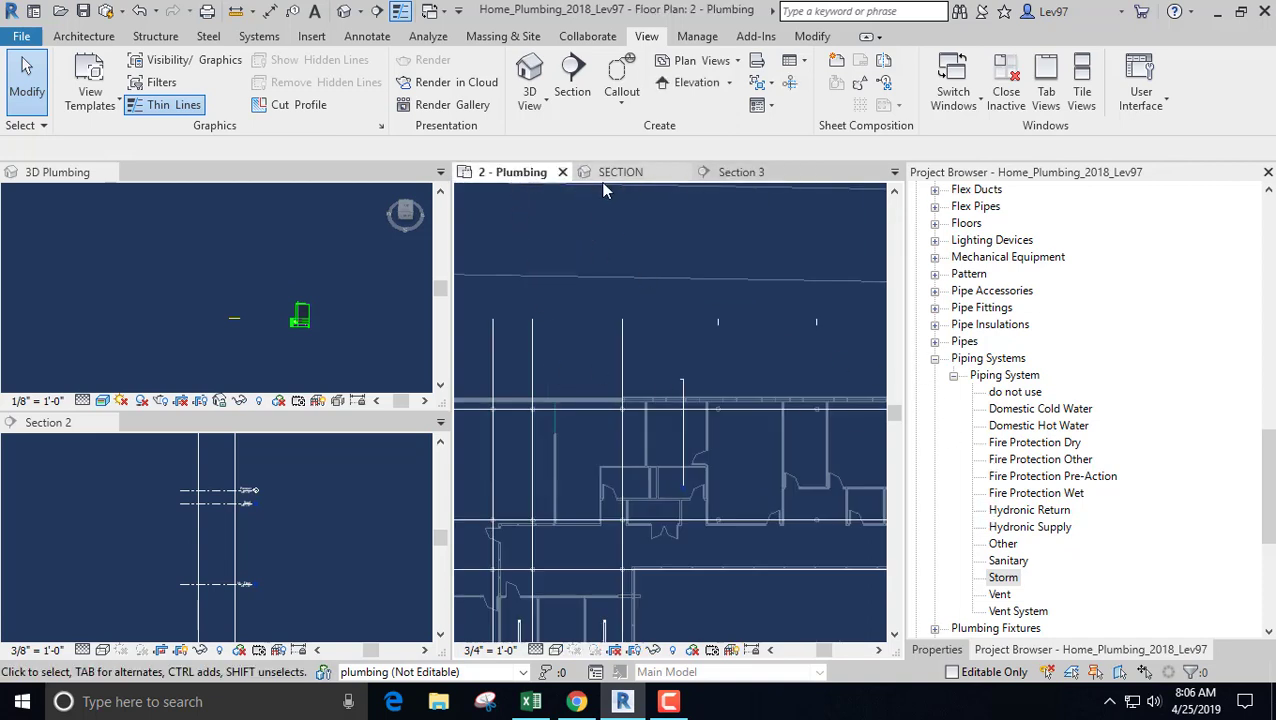
click(563, 173)
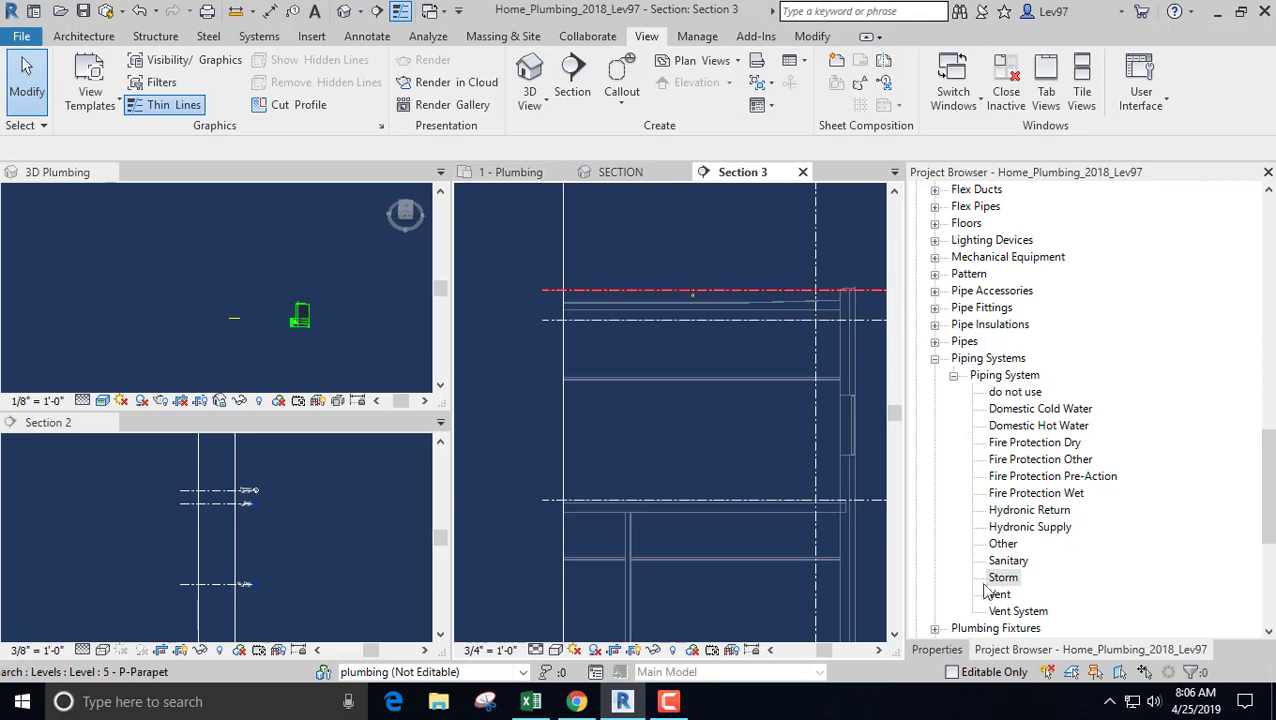
drag(1264, 450, 1262, 286)
click(1260, 280)
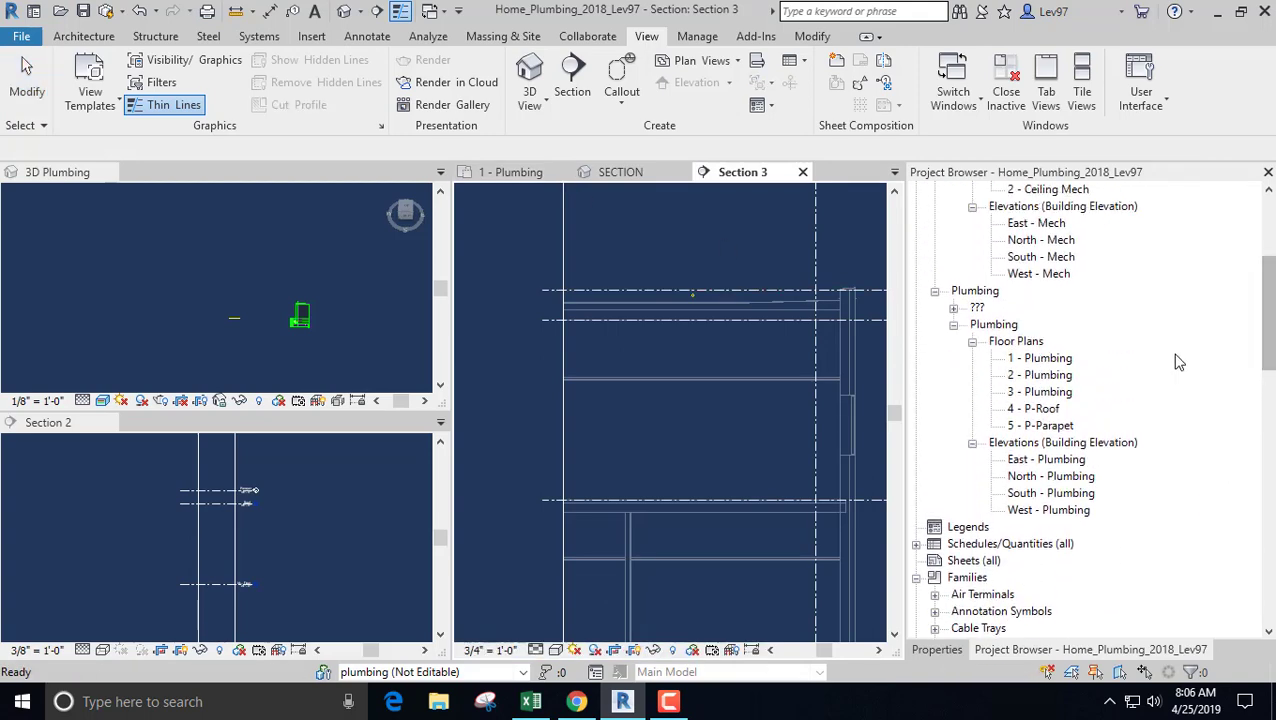
click(1045, 426)
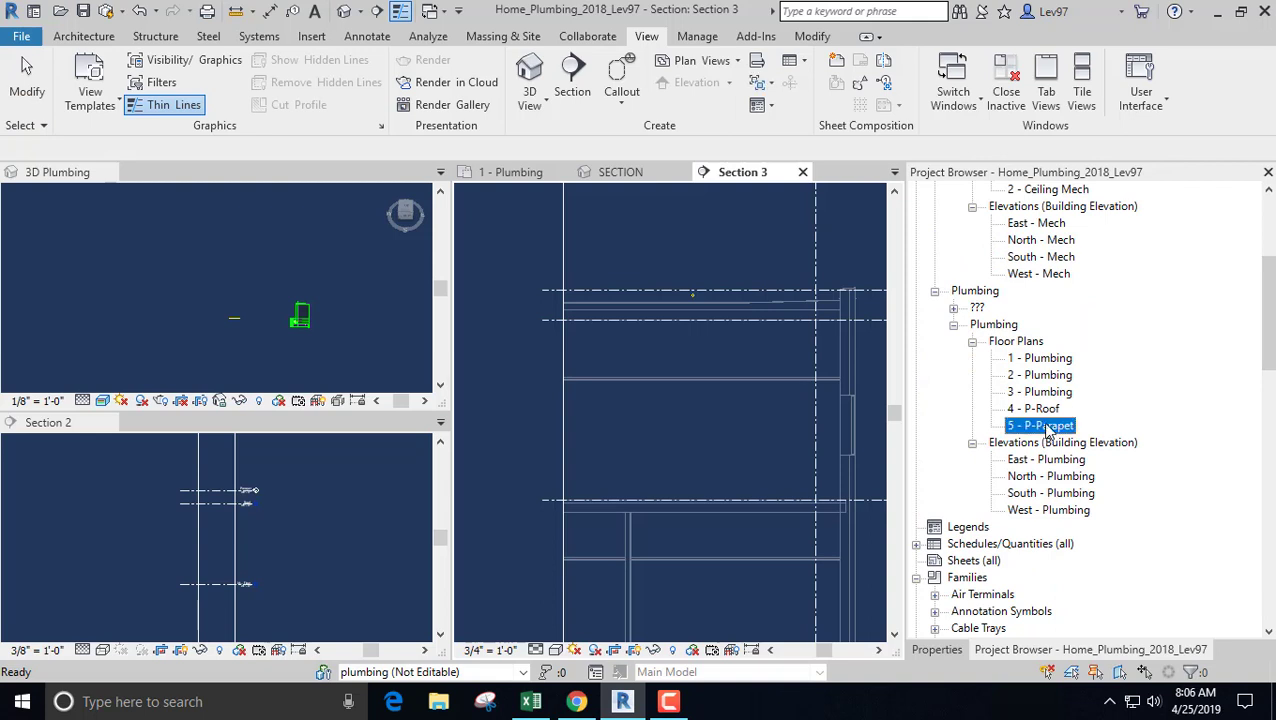
click(1045, 426)
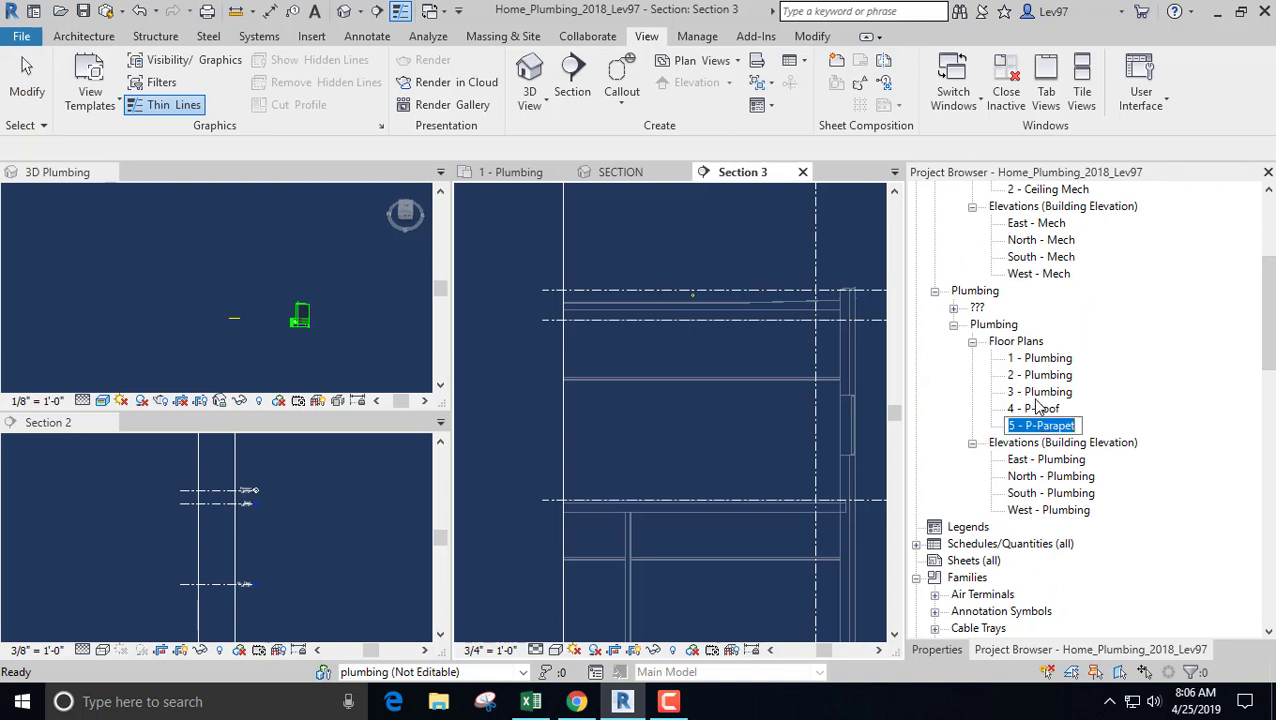
click(1040, 409)
double_click(1045, 426)
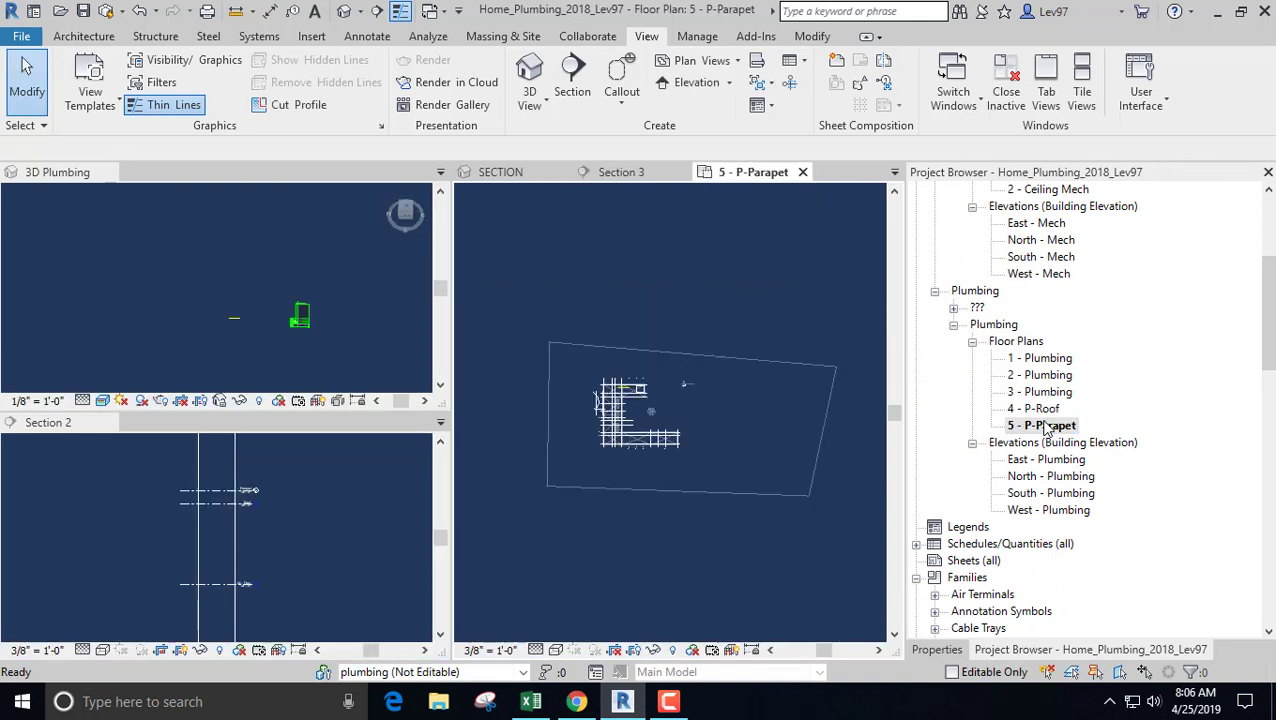
scroll(610, 432, up, 6)
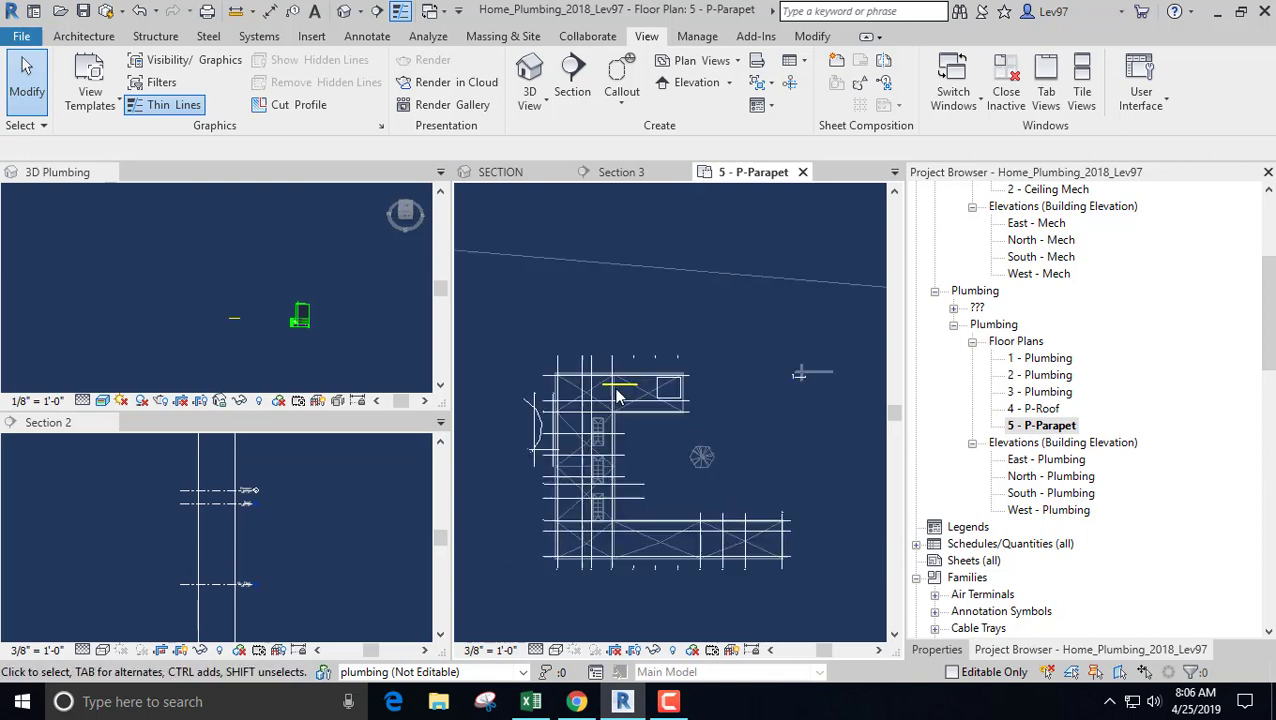
- Return to Section 3 and tile all open views
click(305, 503)
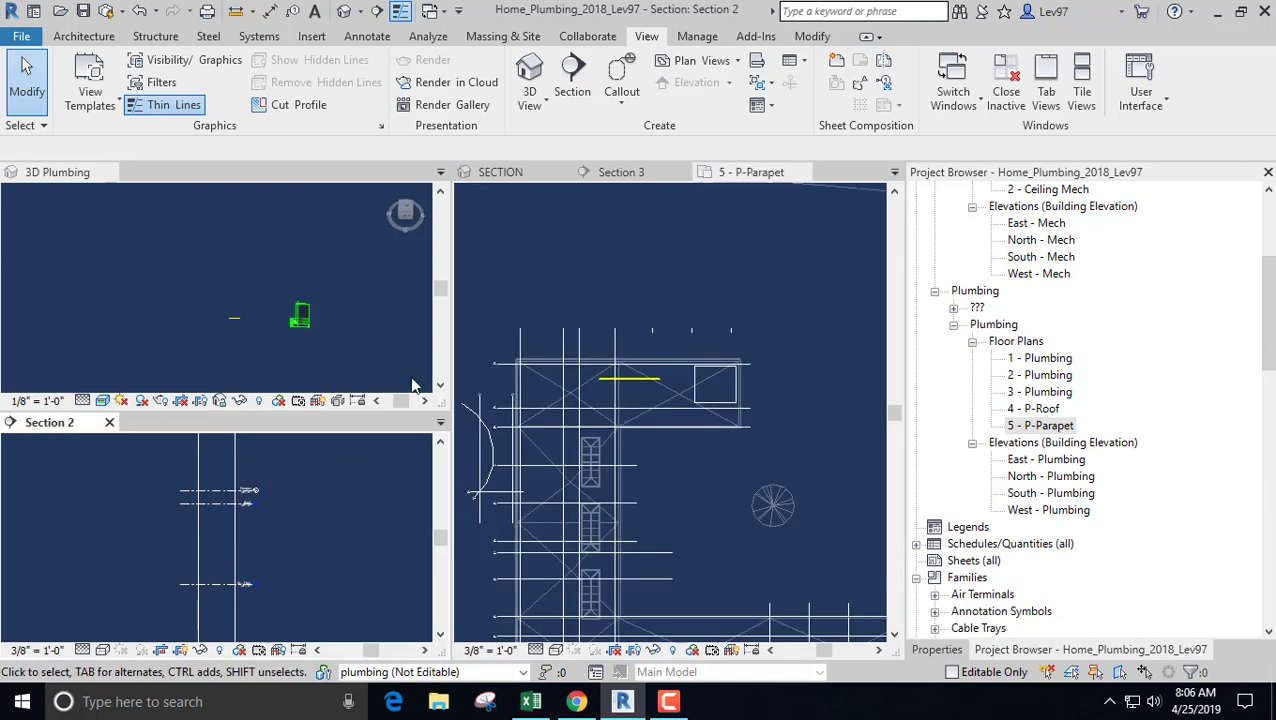
click(628, 174)
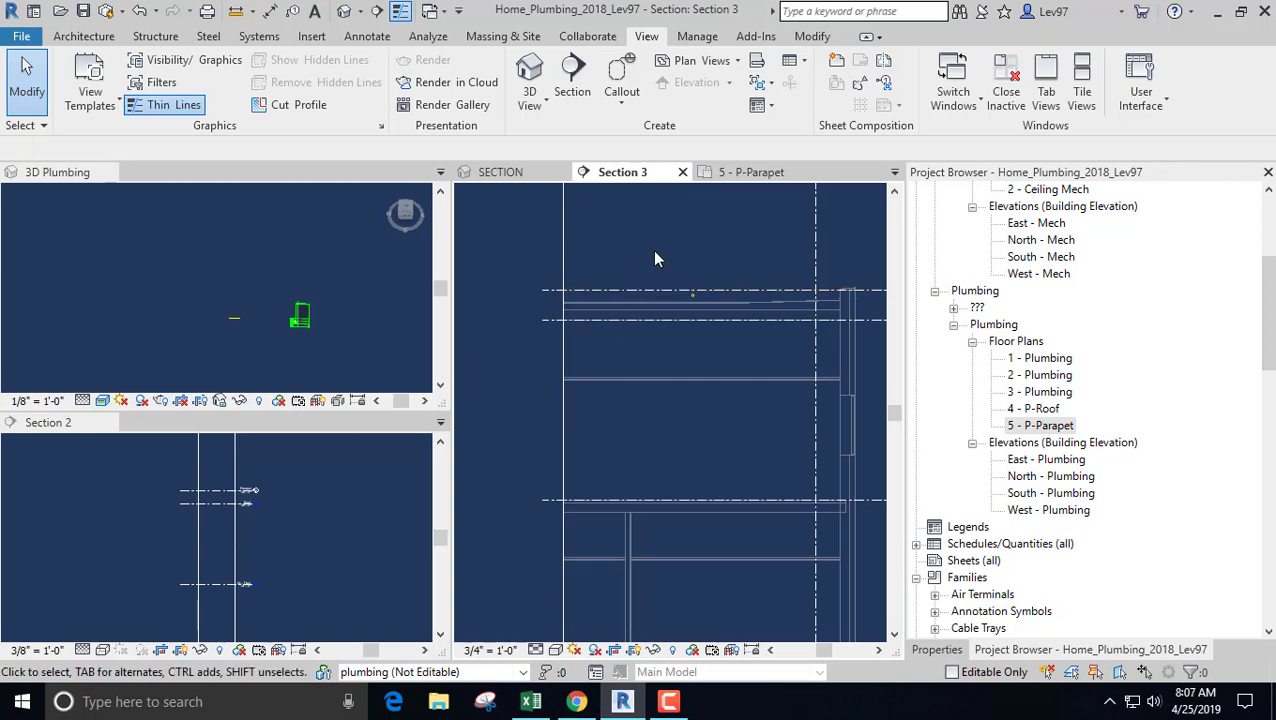
key(w)
key(t)
scroll(105, 251, up, 3)
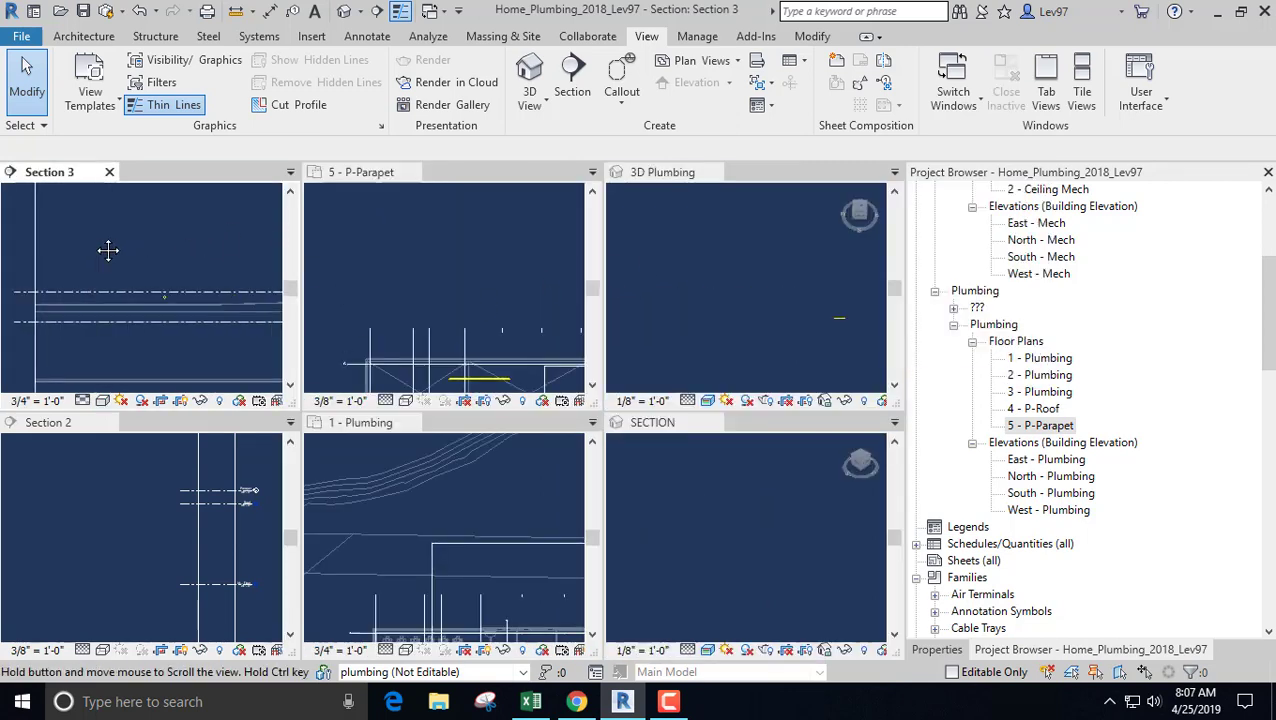
- Compare the storm pipe's position in Section 3 with its display in the 5 - P-Parapet plan
click(157, 288)
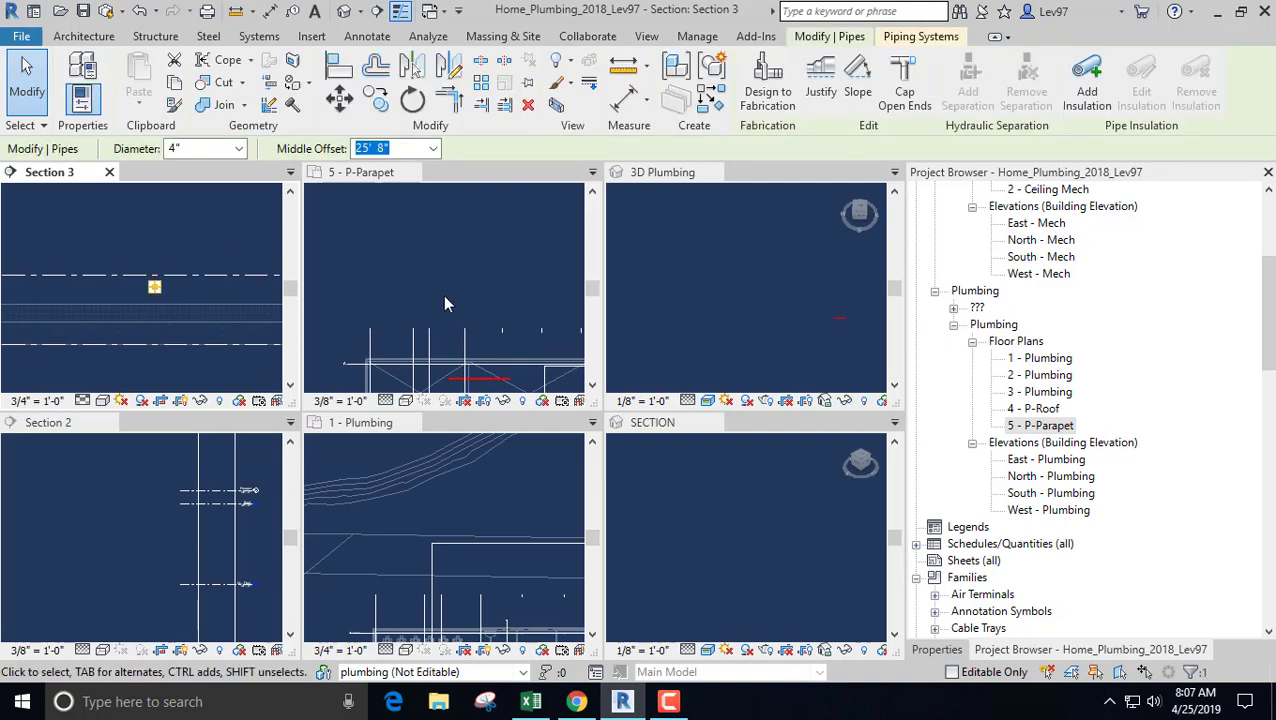
scroll(444, 302, up, 2)
middle_drag(467, 262, 441, 276)
click(171, 276)
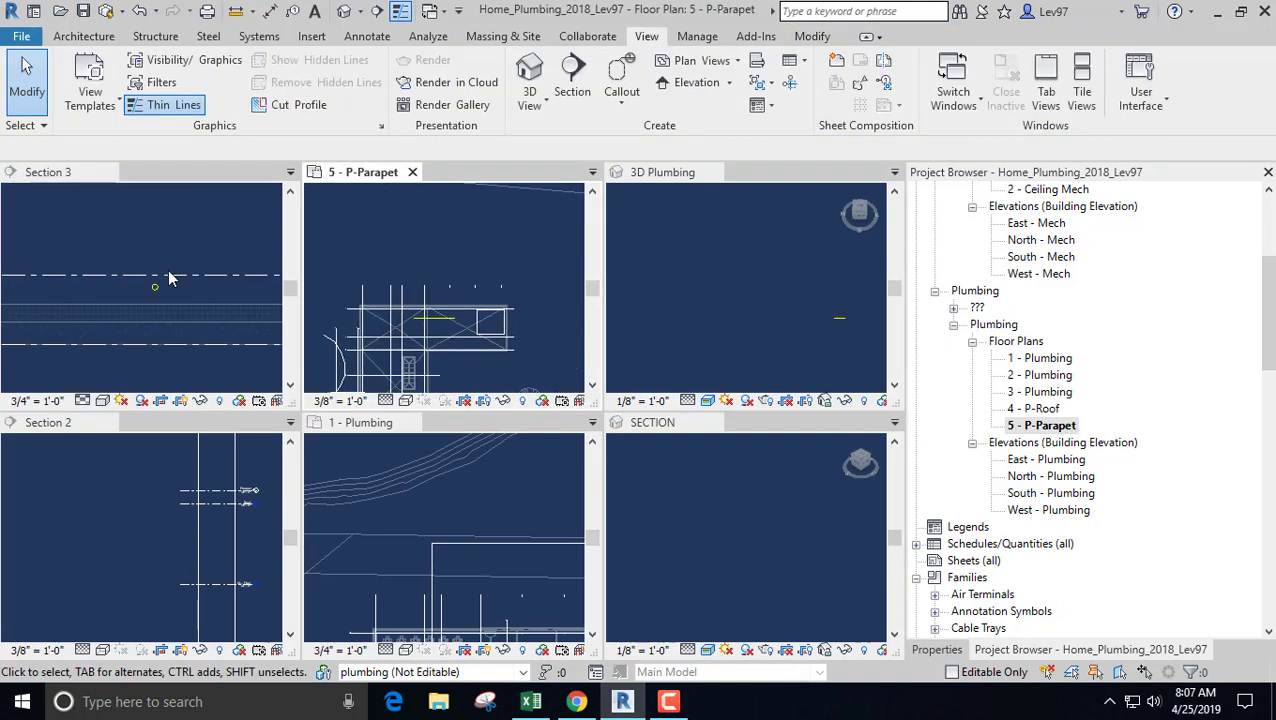
scroll(151, 230, up, 1)
middle_drag(134, 288, 105, 361)
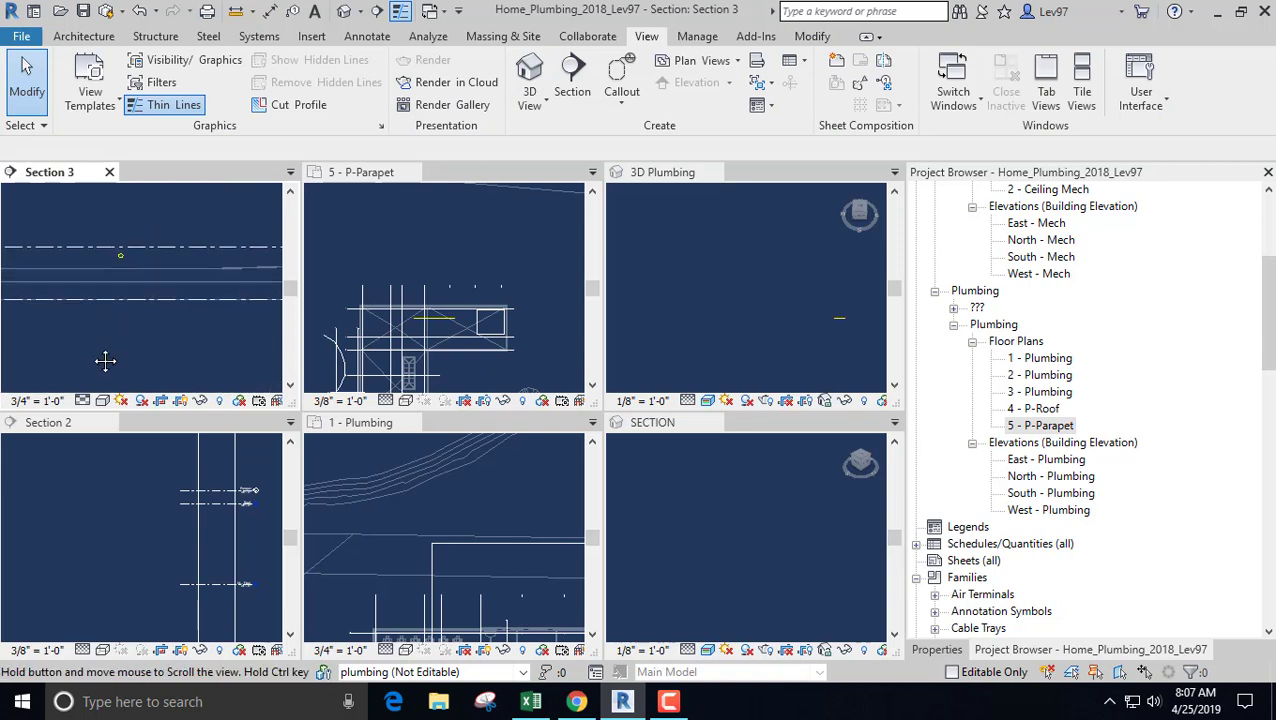
click(432, 262)
scroll(434, 251, down, 3)
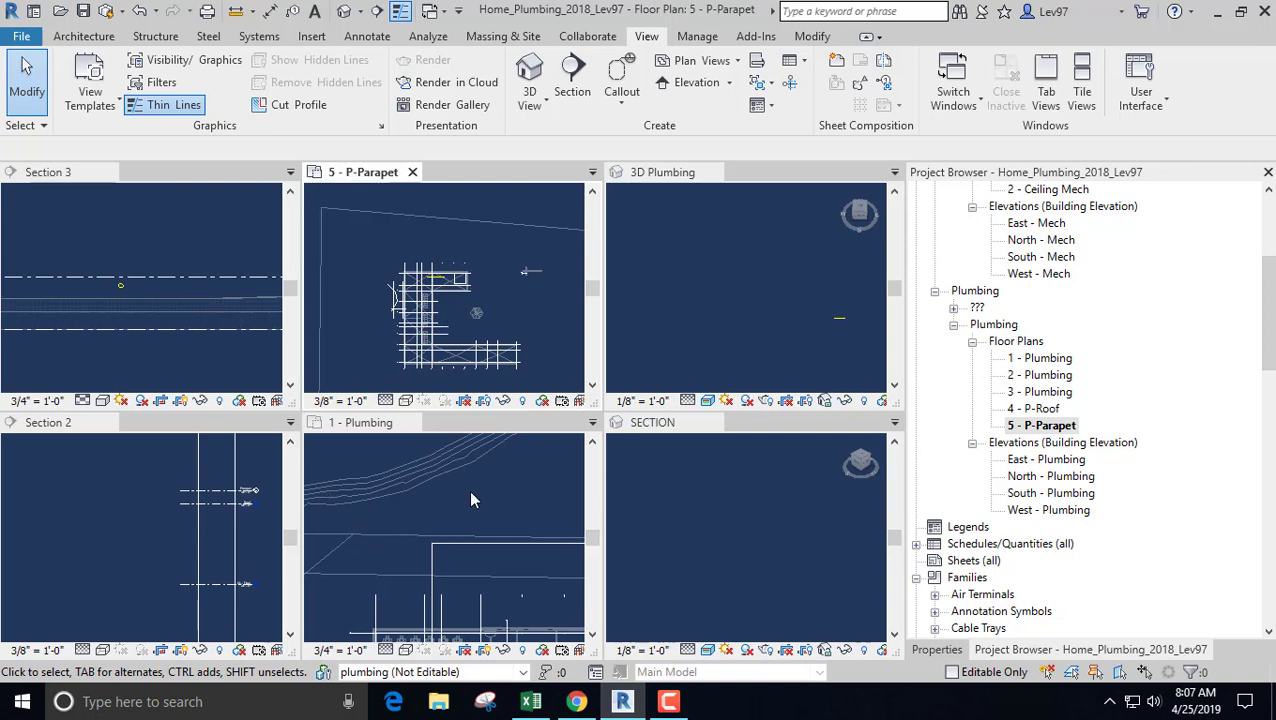
- Delete the Section 3 marker from the 1 - Plumbing plan, accepting the removal of its view
click(503, 515)
scroll(503, 515, down, 3)
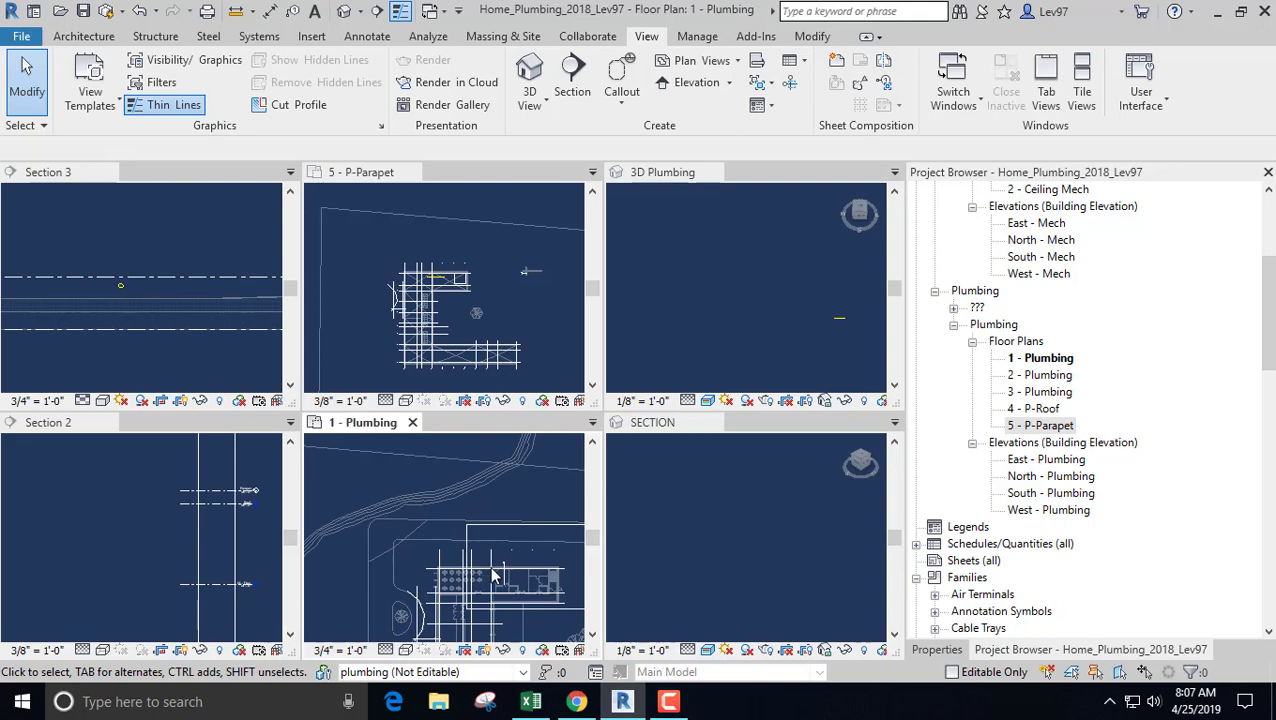
scroll(492, 578, up, 5)
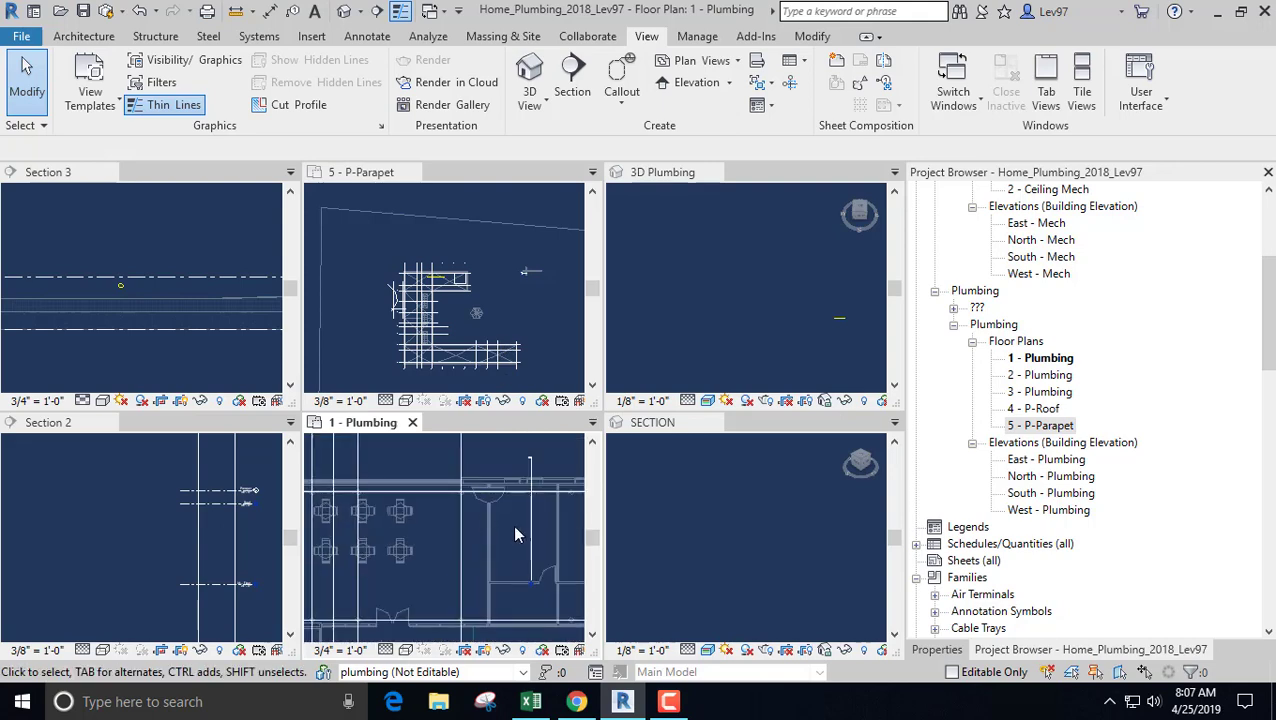
click(530, 537)
key(Delete)
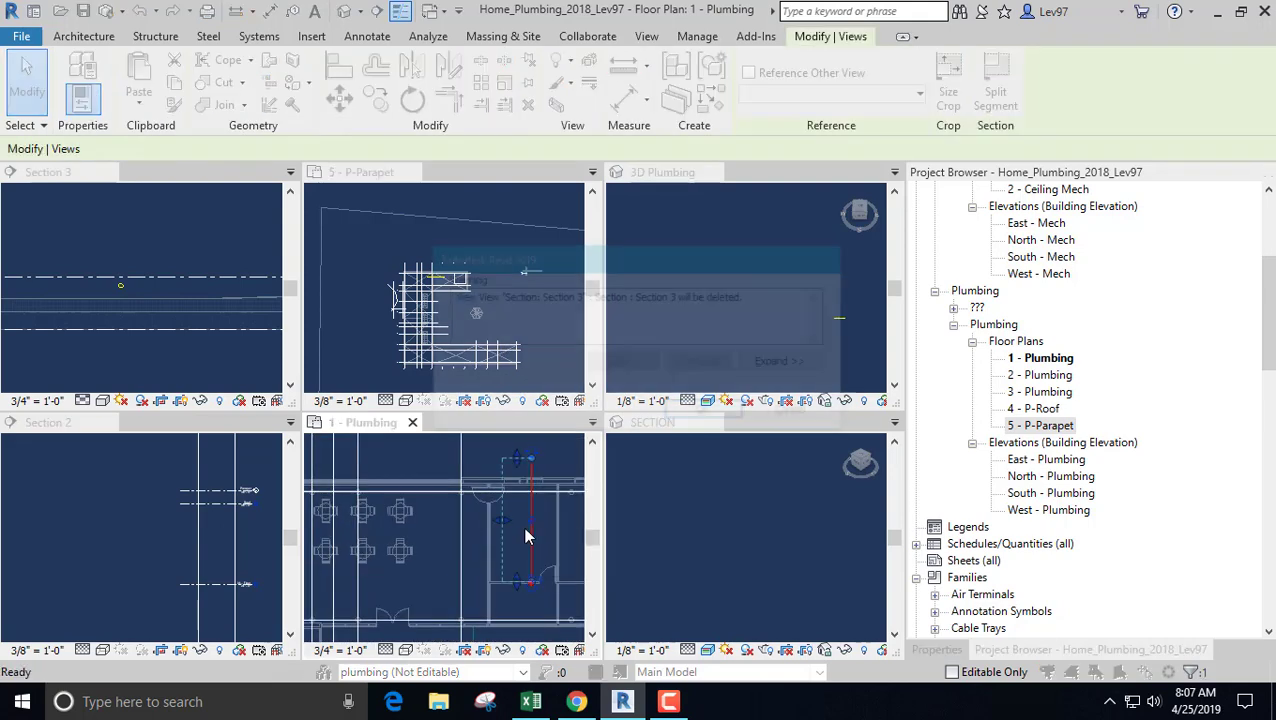
click(707, 414)
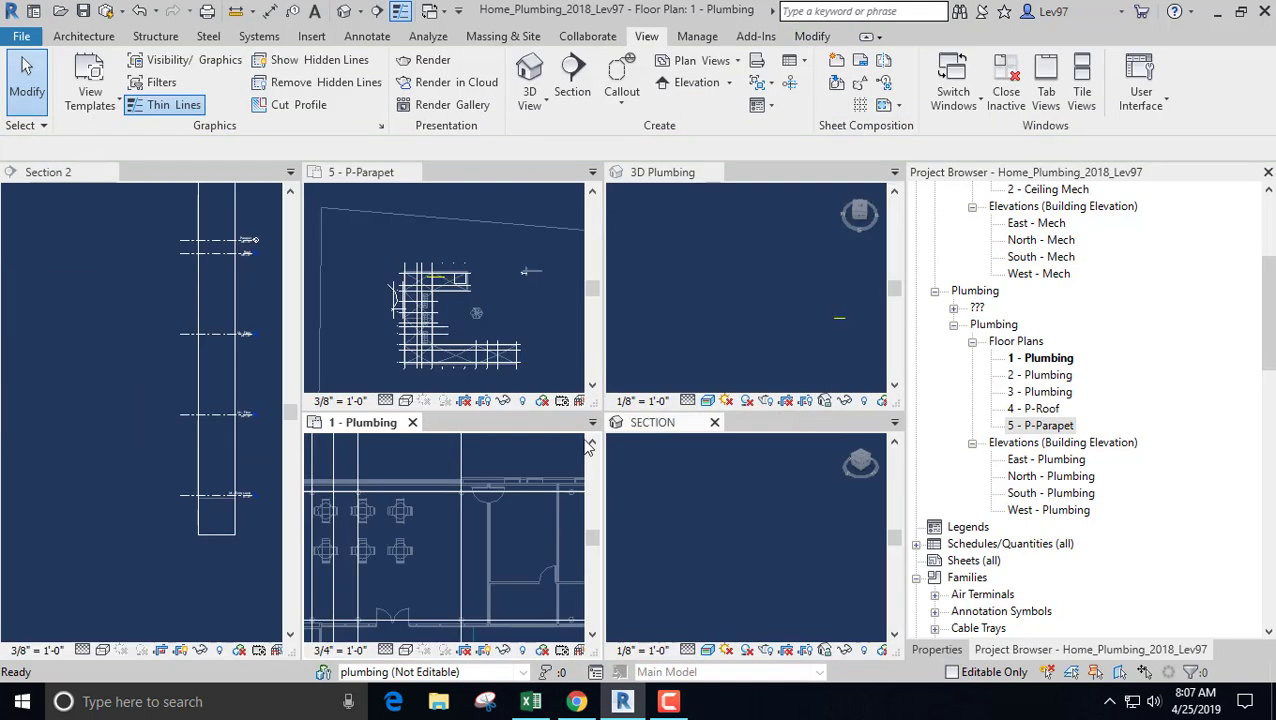
- Examine the levels in Section 2 and the storm pipe's middle offset in the 5 - P-Parapet plan
click(113, 261)
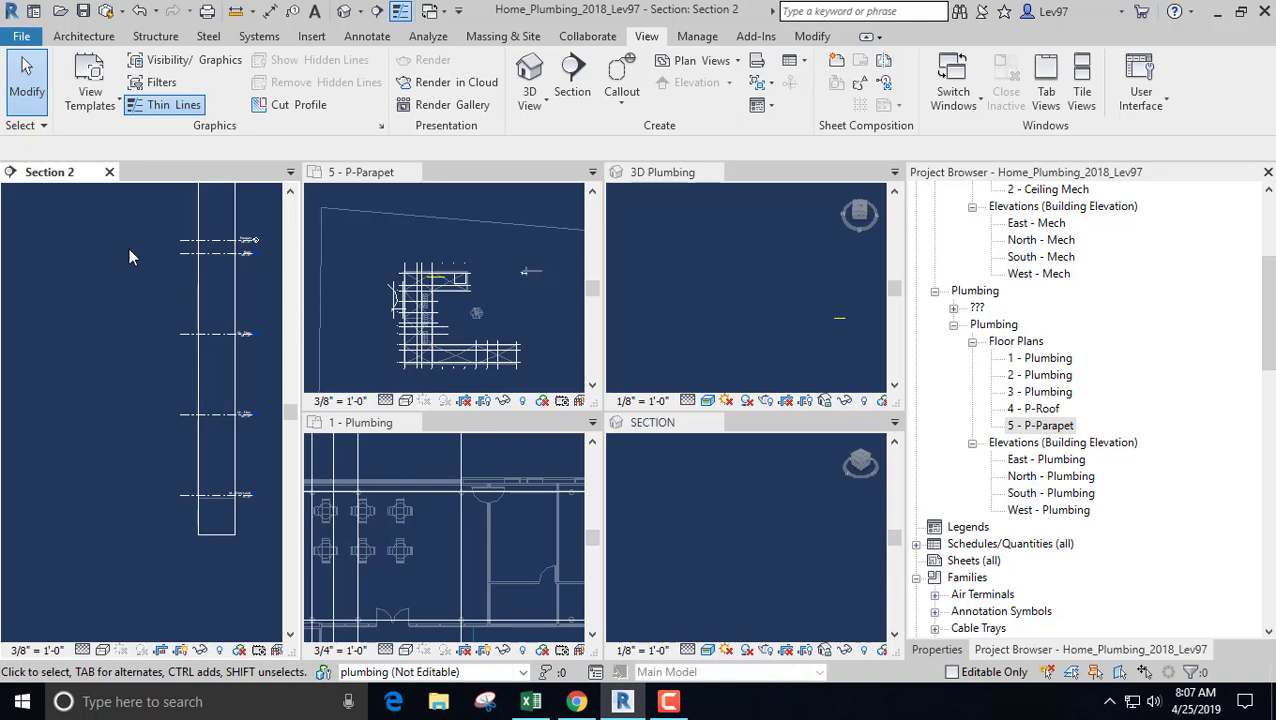
middle_drag(128, 250, 127, 354)
scroll(413, 276, up, 5)
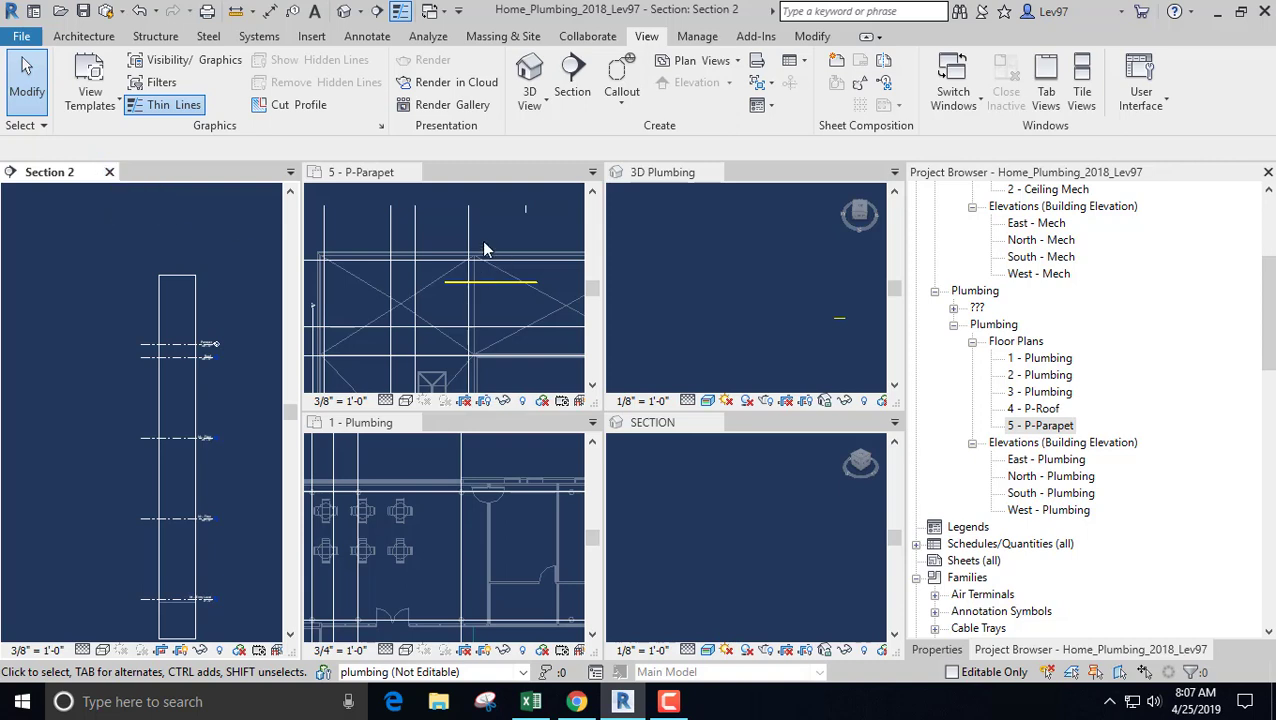
click(447, 225)
scroll(431, 247, up, 2)
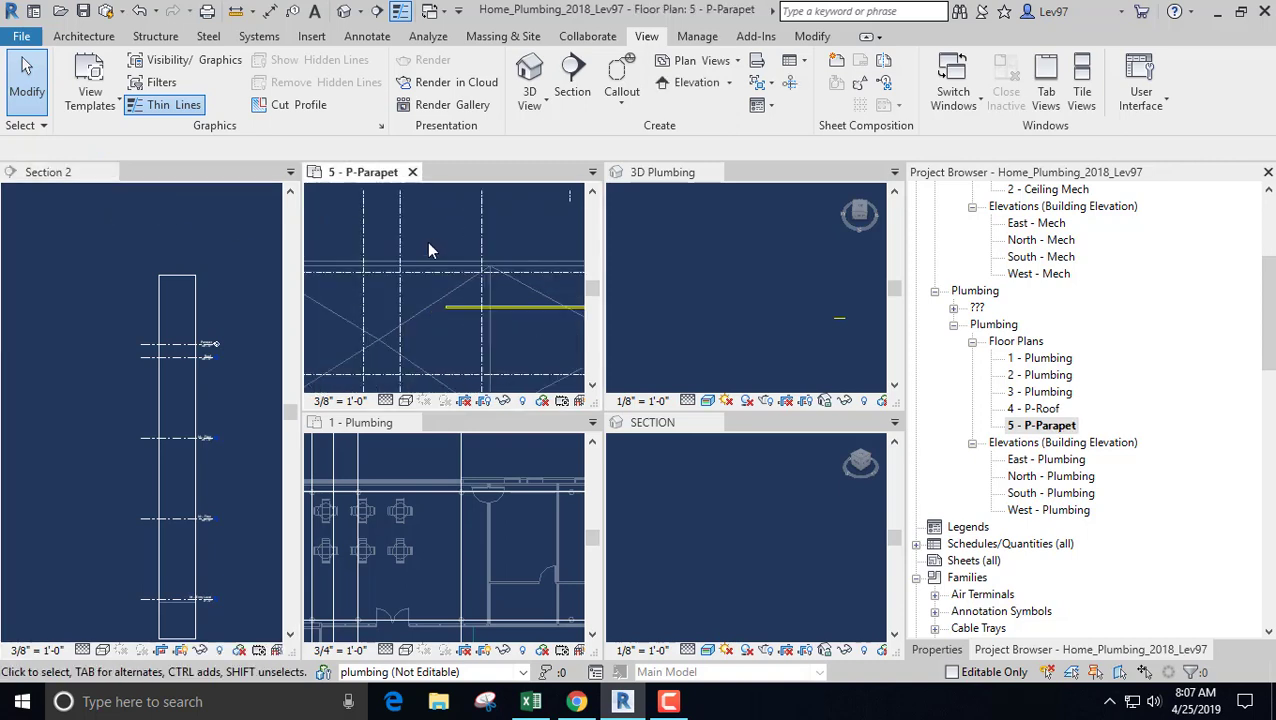
scroll(446, 231, down, 2)
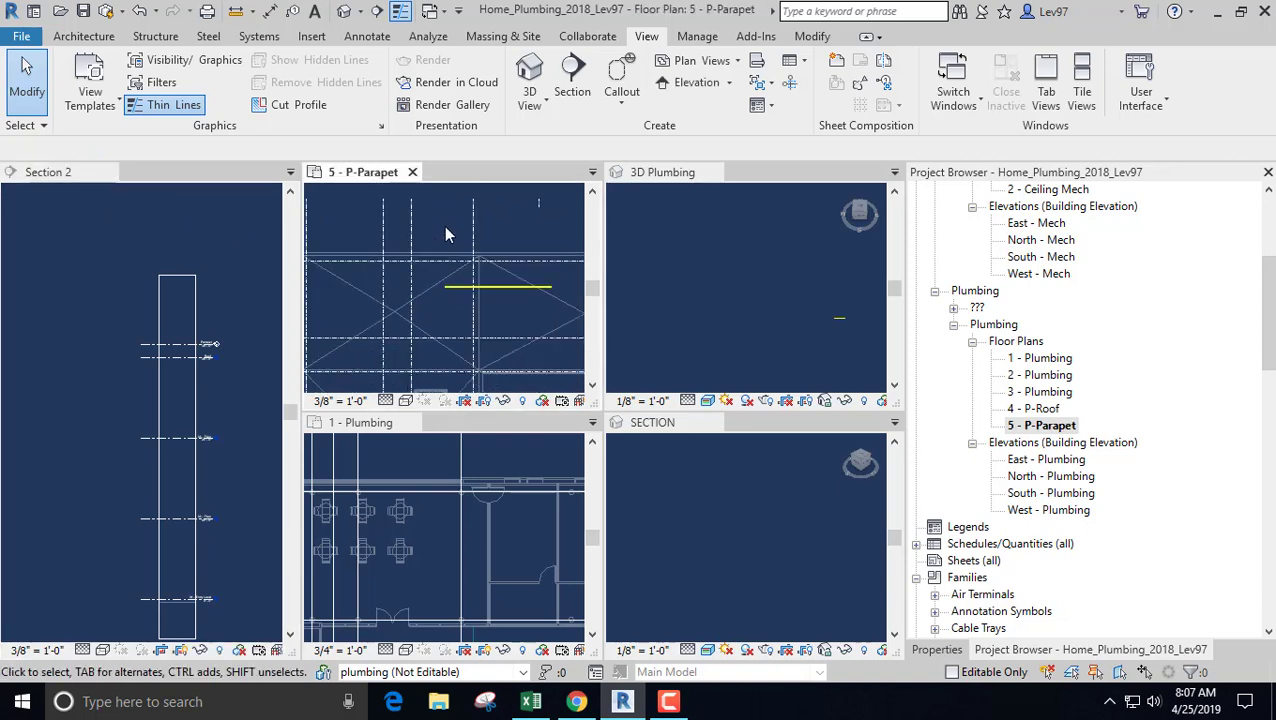
click(458, 287)
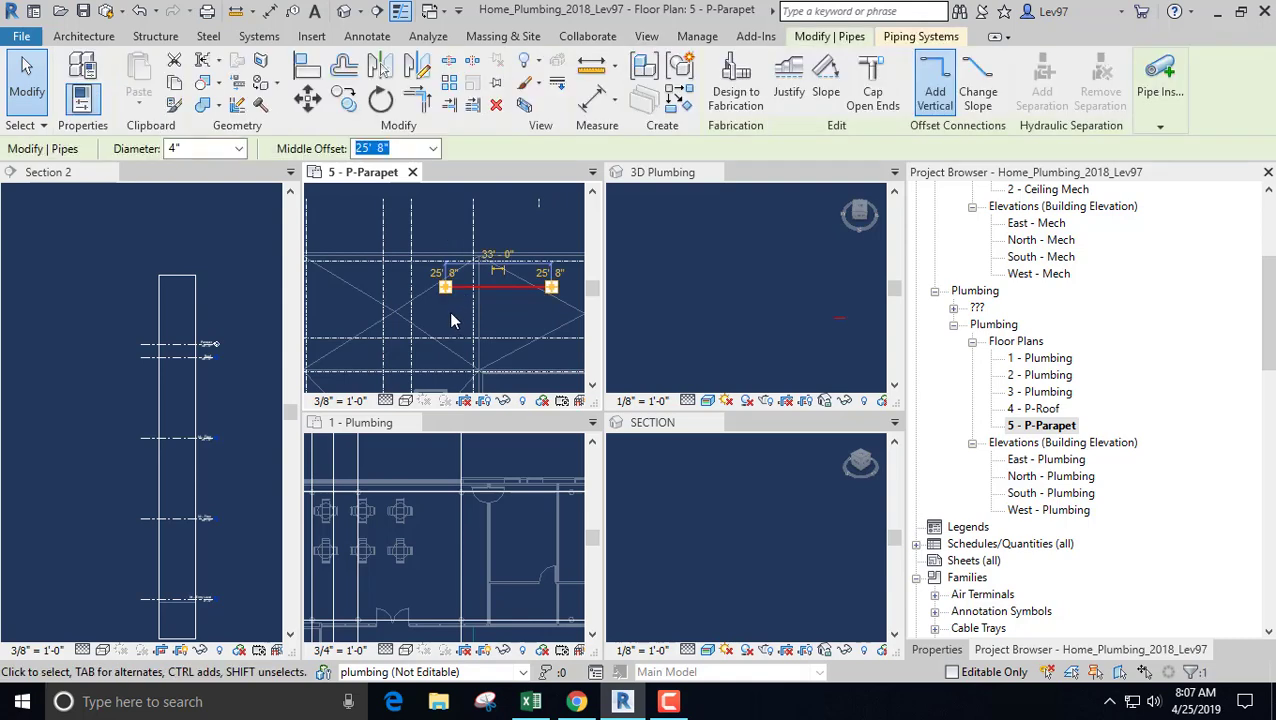
scroll(446, 298, up, 2)
key(Escape)
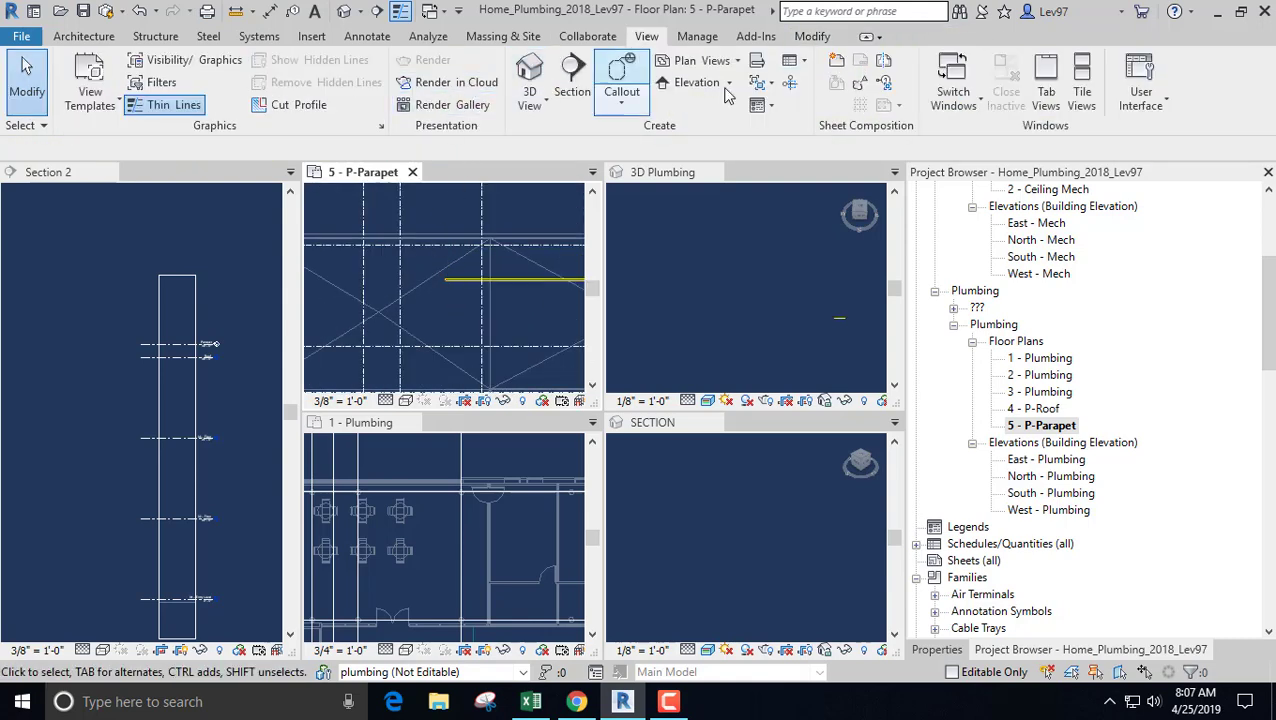
- Examine the existing section marker in the 1 - Plumbing plan and the part of the building it cuts
click(574, 80)
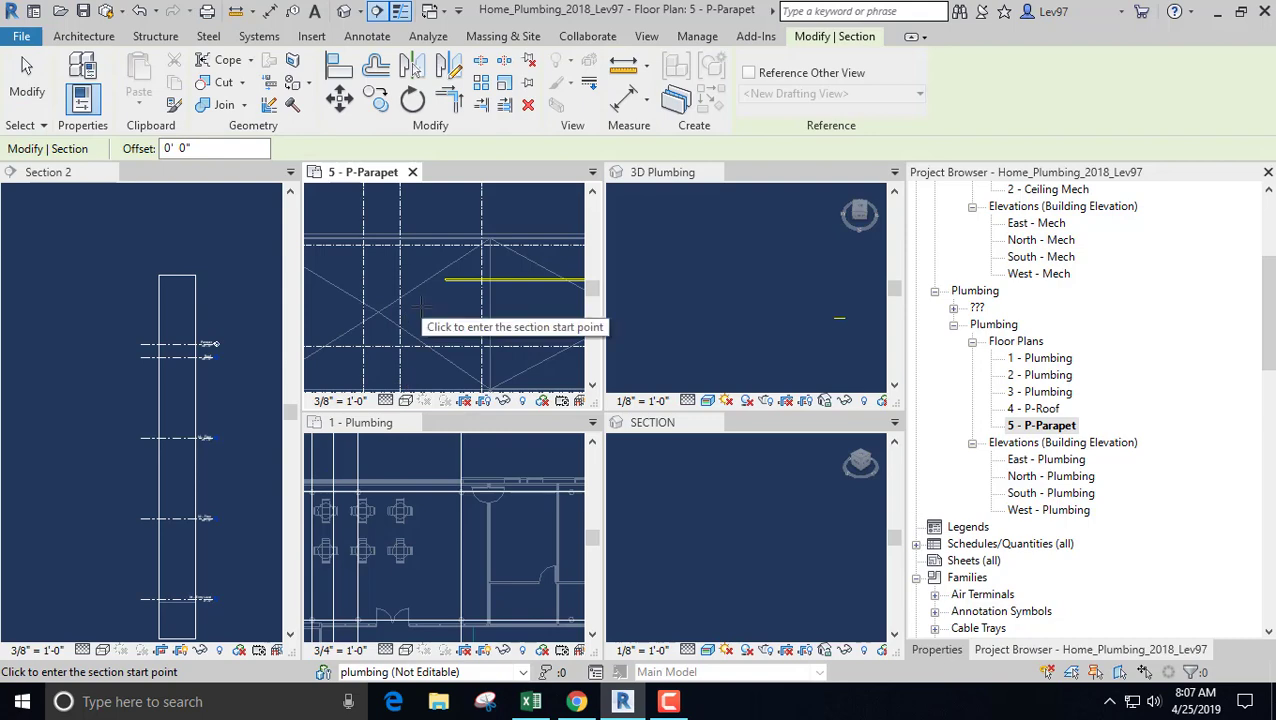
key(Escape)
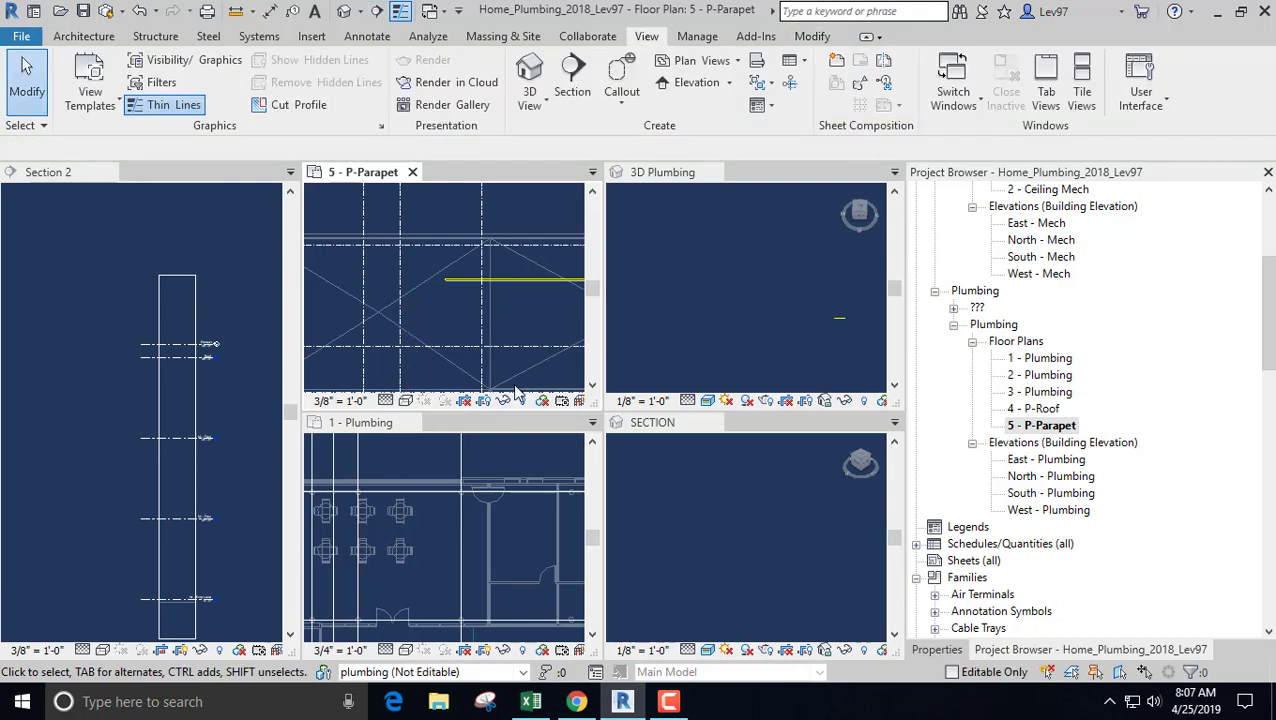
click(400, 423)
scroll(452, 483, down, 2)
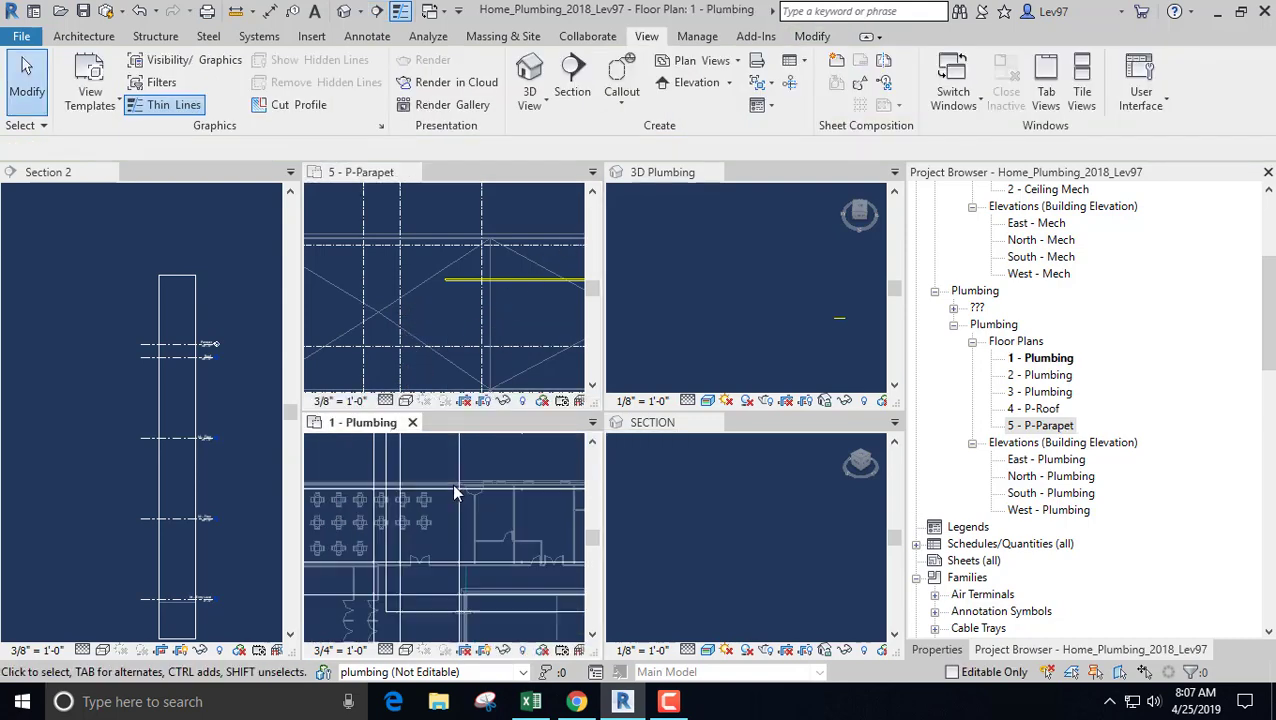
scroll(422, 527, down, 2)
middle_drag(434, 605, 485, 507)
scroll(485, 507, up, 4)
scroll(491, 538, up, 1)
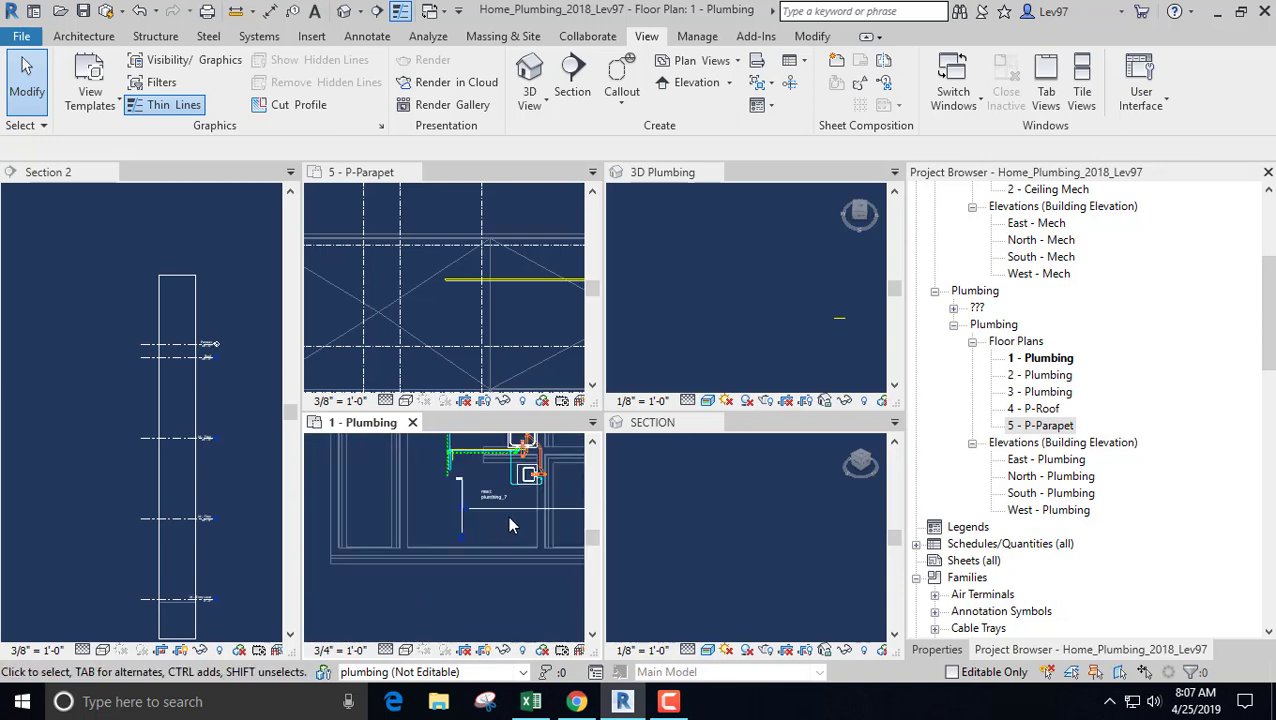
click(511, 509)
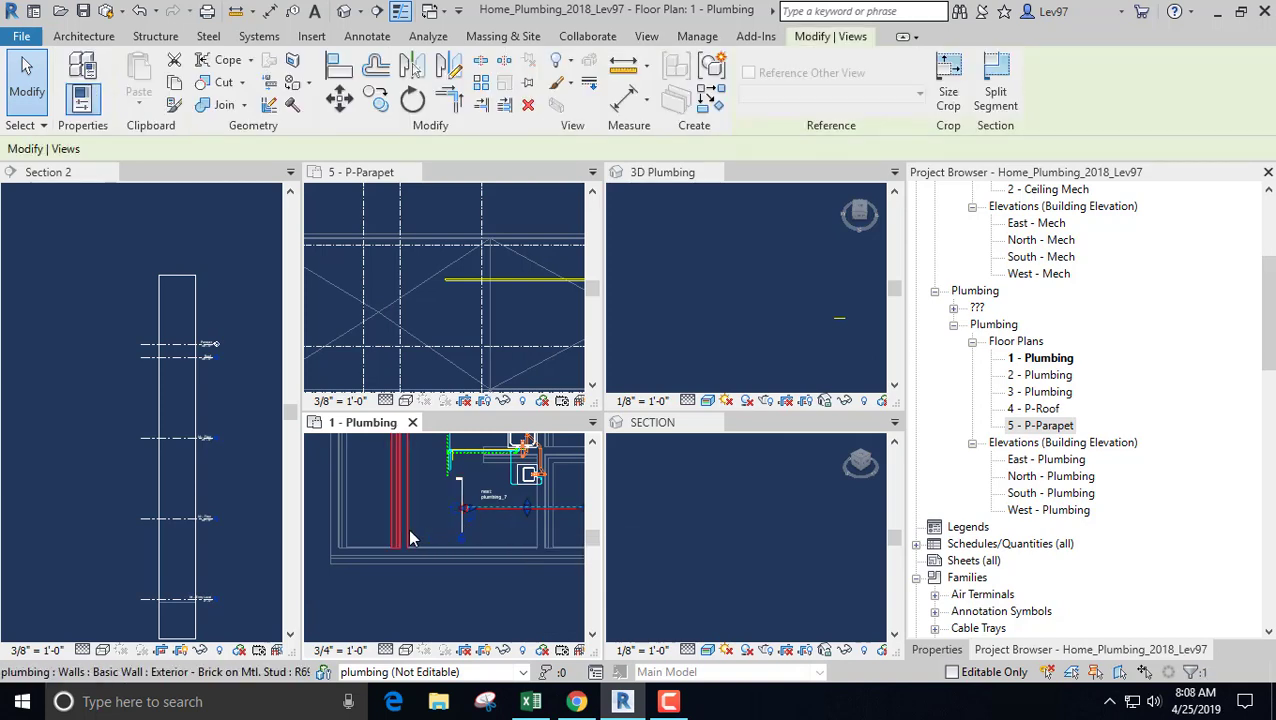
click(495, 524)
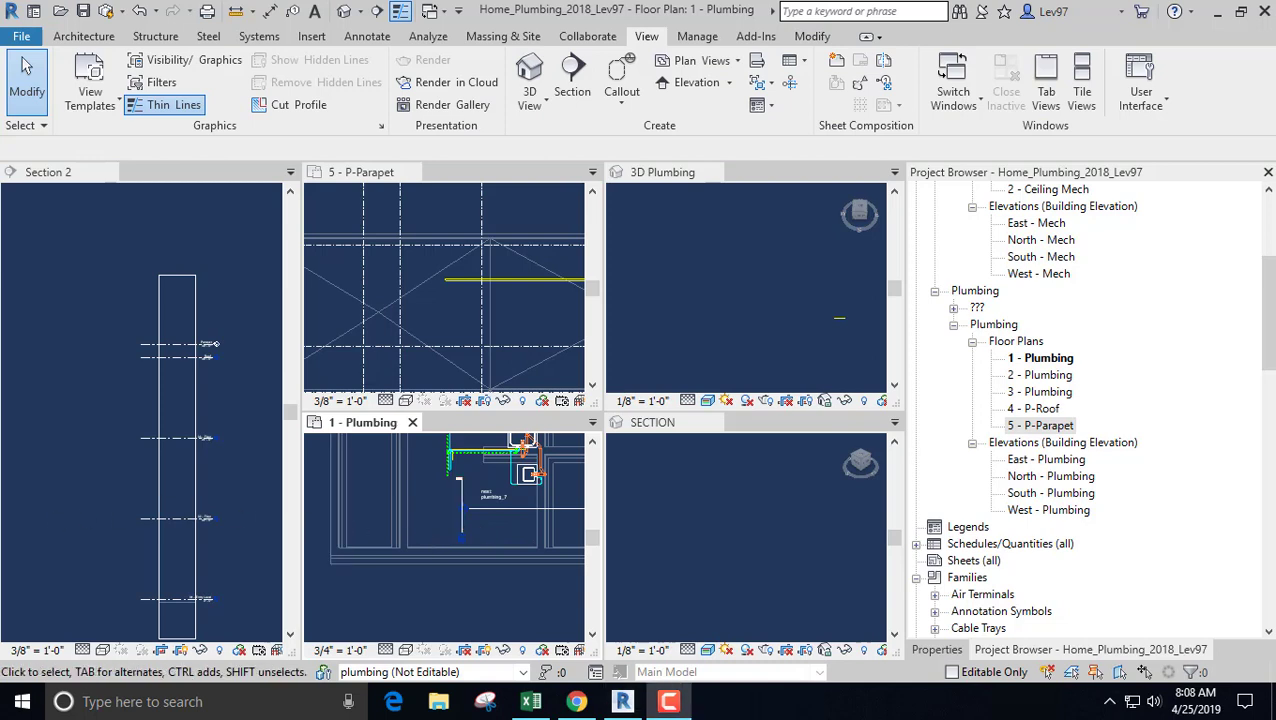
- Draw a short horizontal section just below the storm pipe's left end in the 5 - P-Parapet plan, looking toward the pipe
click(437, 306)
scroll(440, 306, down, 3)
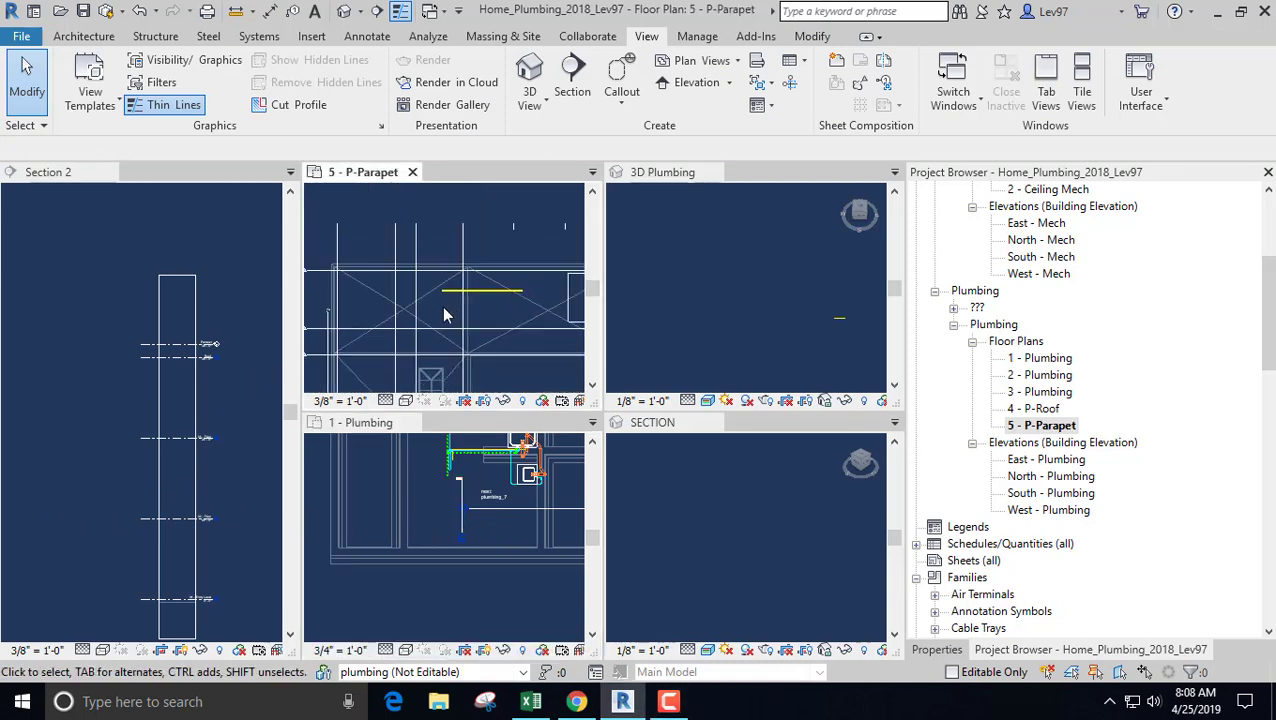
click(361, 474)
middle_drag(361, 470, 517, 565)
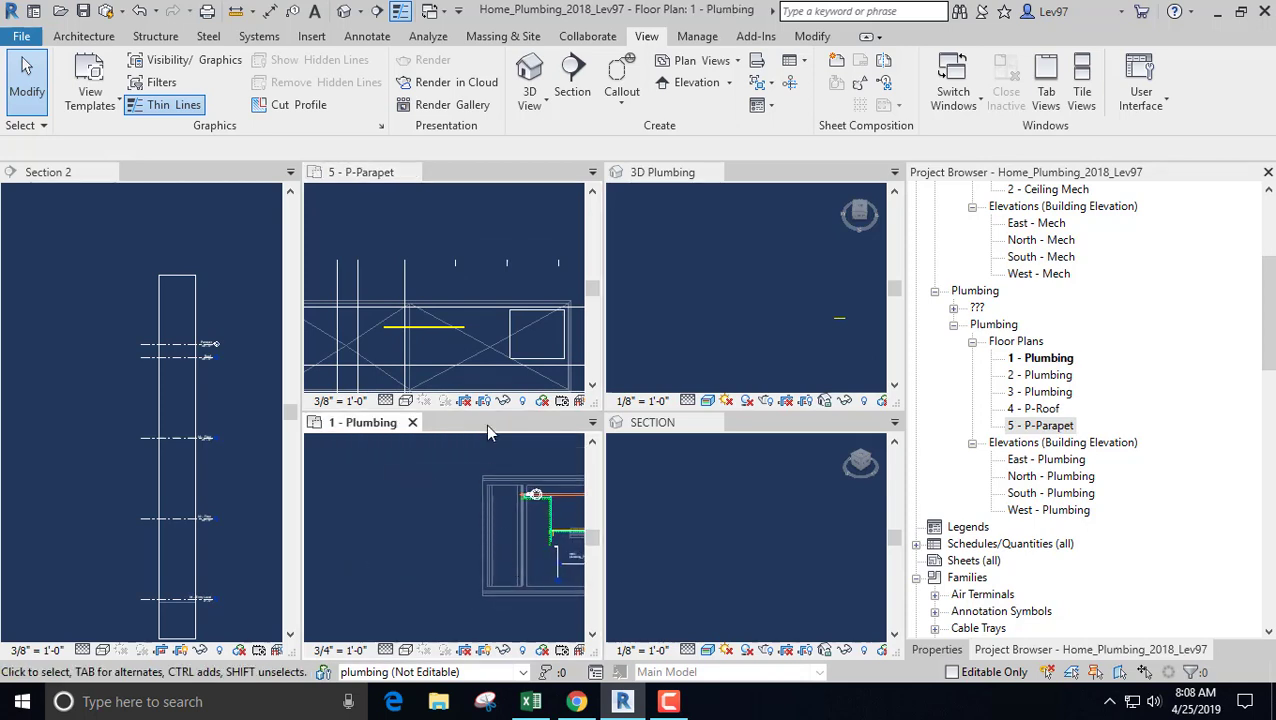
click(447, 227)
middle_drag(422, 320, 432, 265)
scroll(370, 280, up, 5)
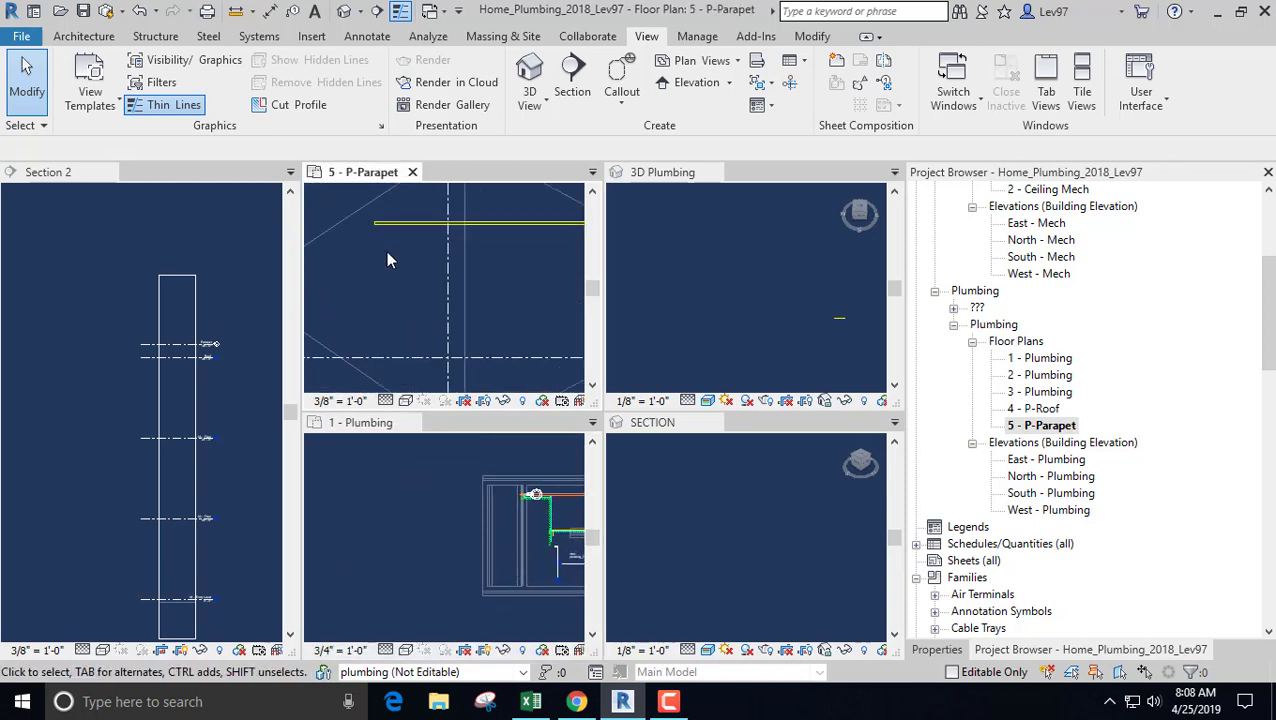
click(572, 80)
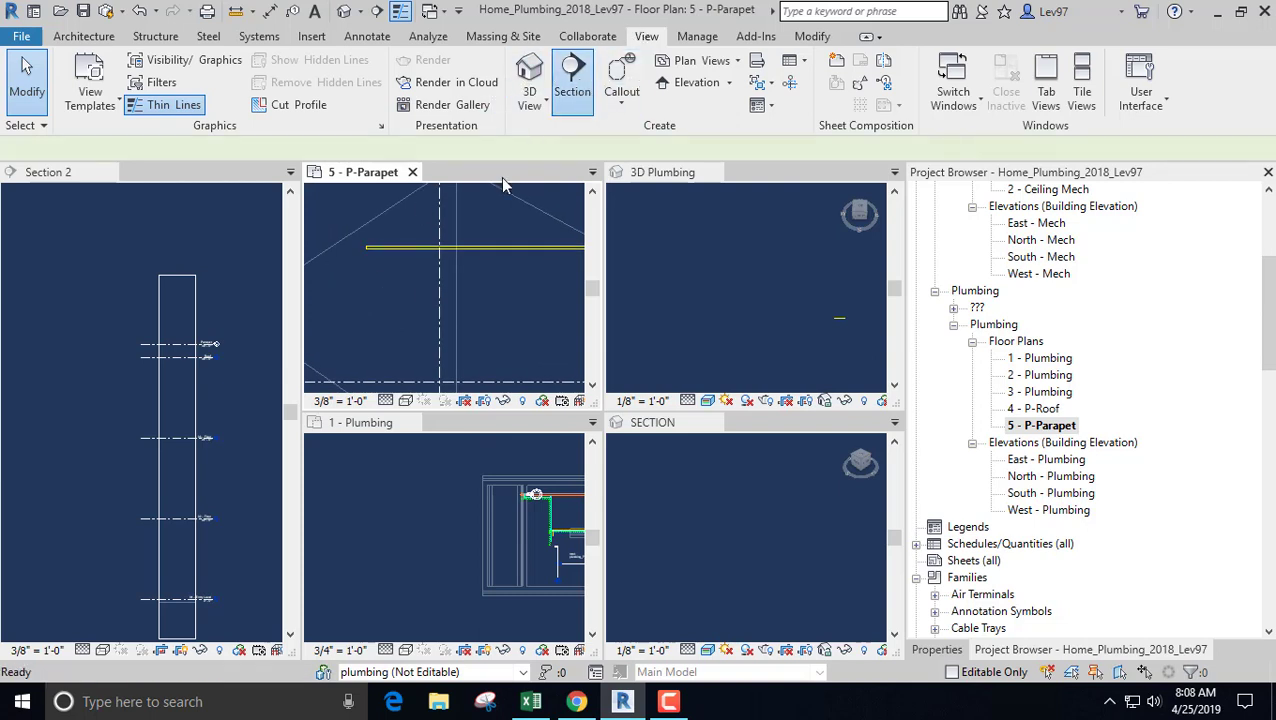
click(340, 265)
click(397, 265)
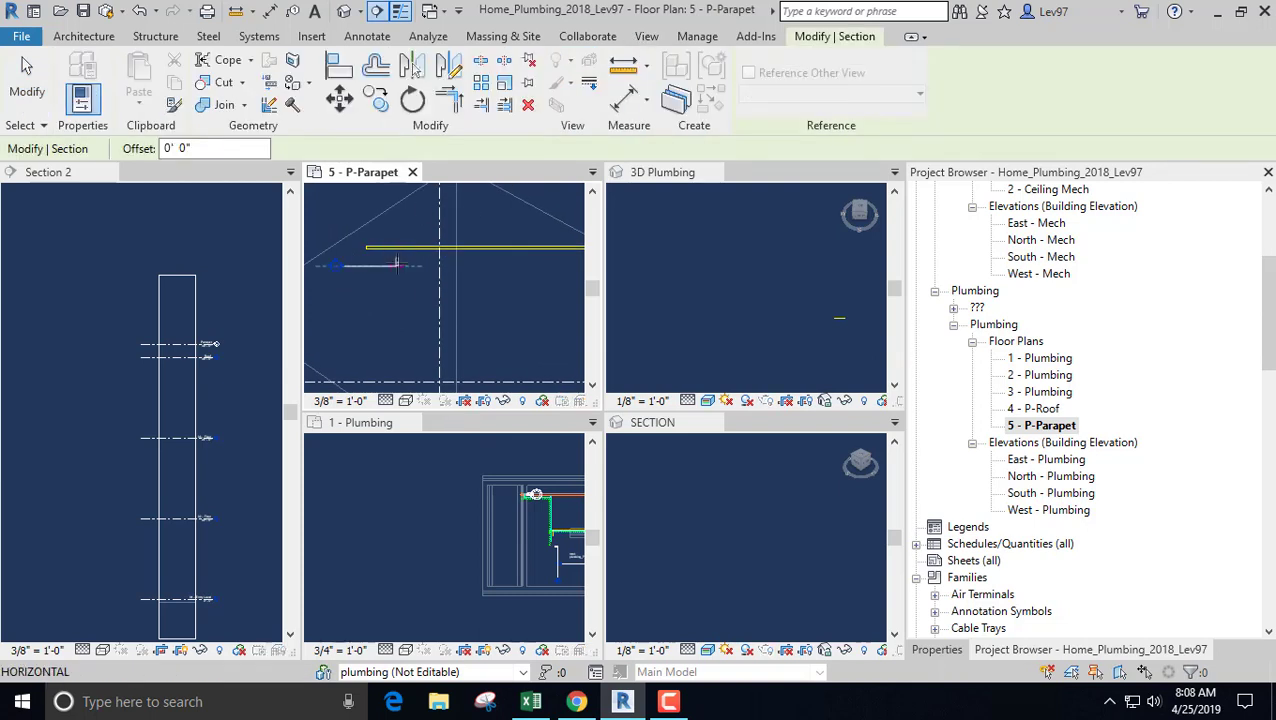
key(Escape)
key(Escape)
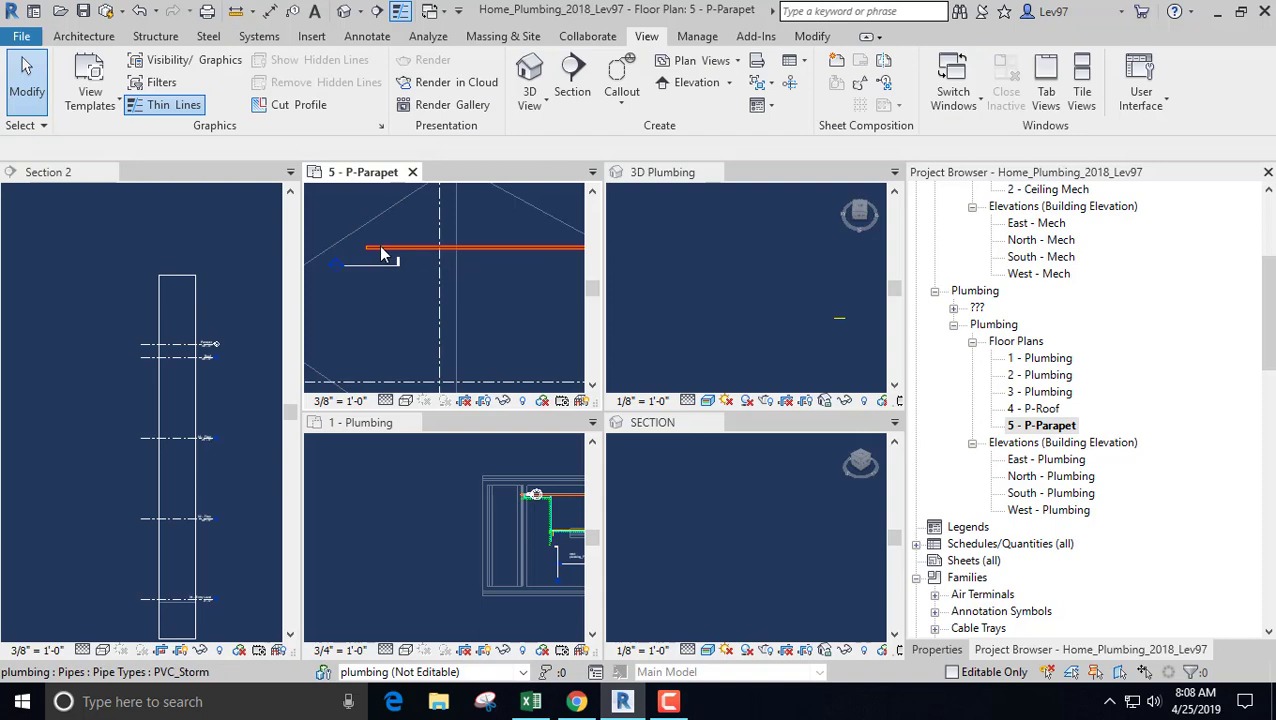
- Check the storm pipe's middle offset, and open the view of the new section drawn beside its left end
click(372, 247)
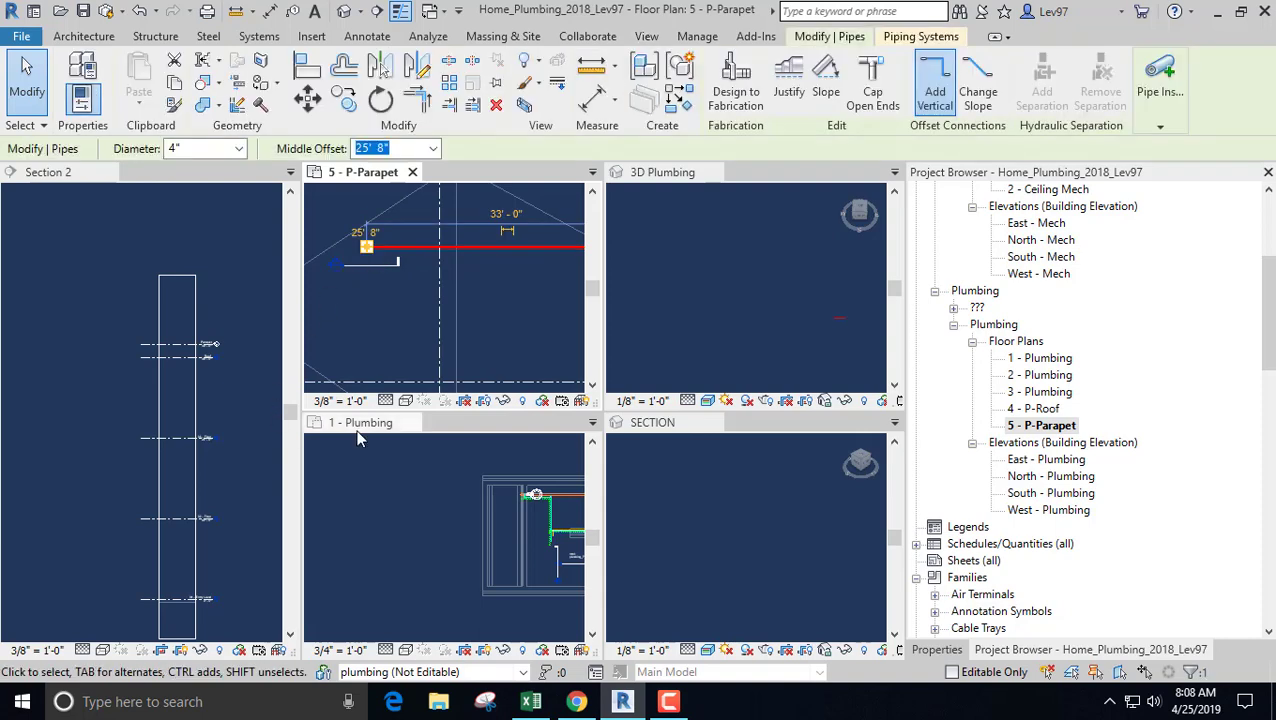
key(Escape)
click(350, 264)
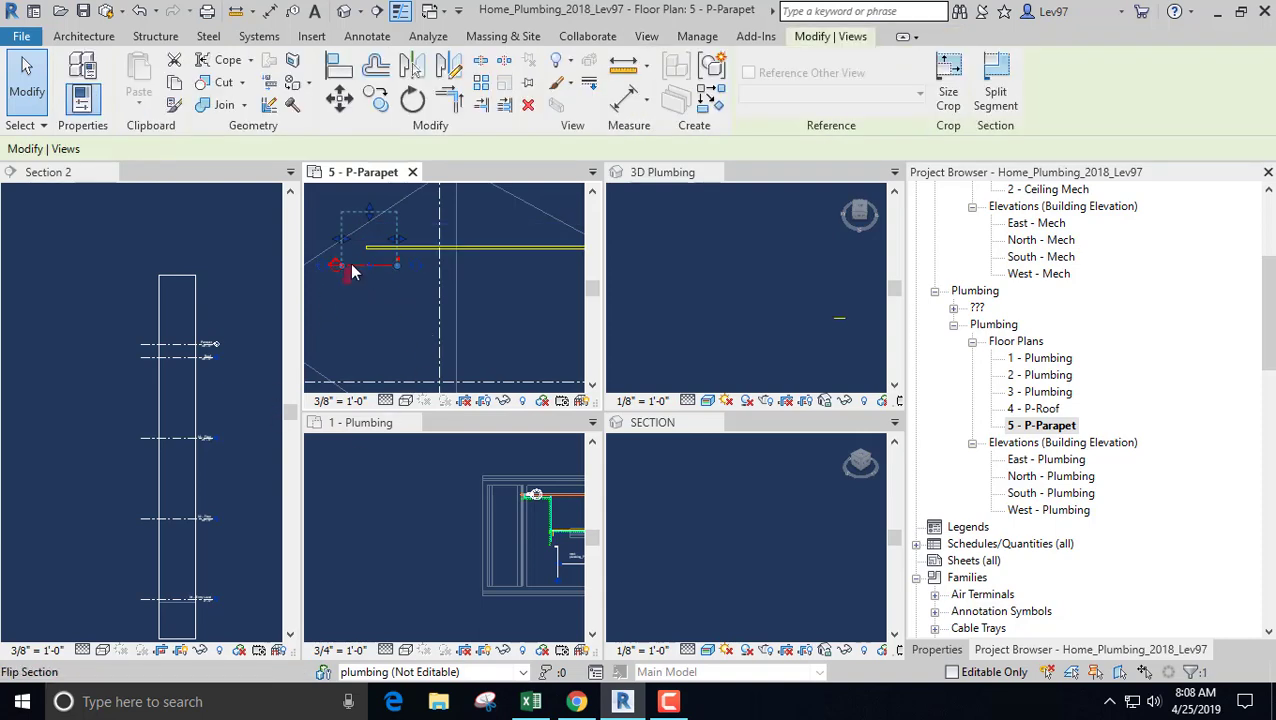
right_click(360, 270)
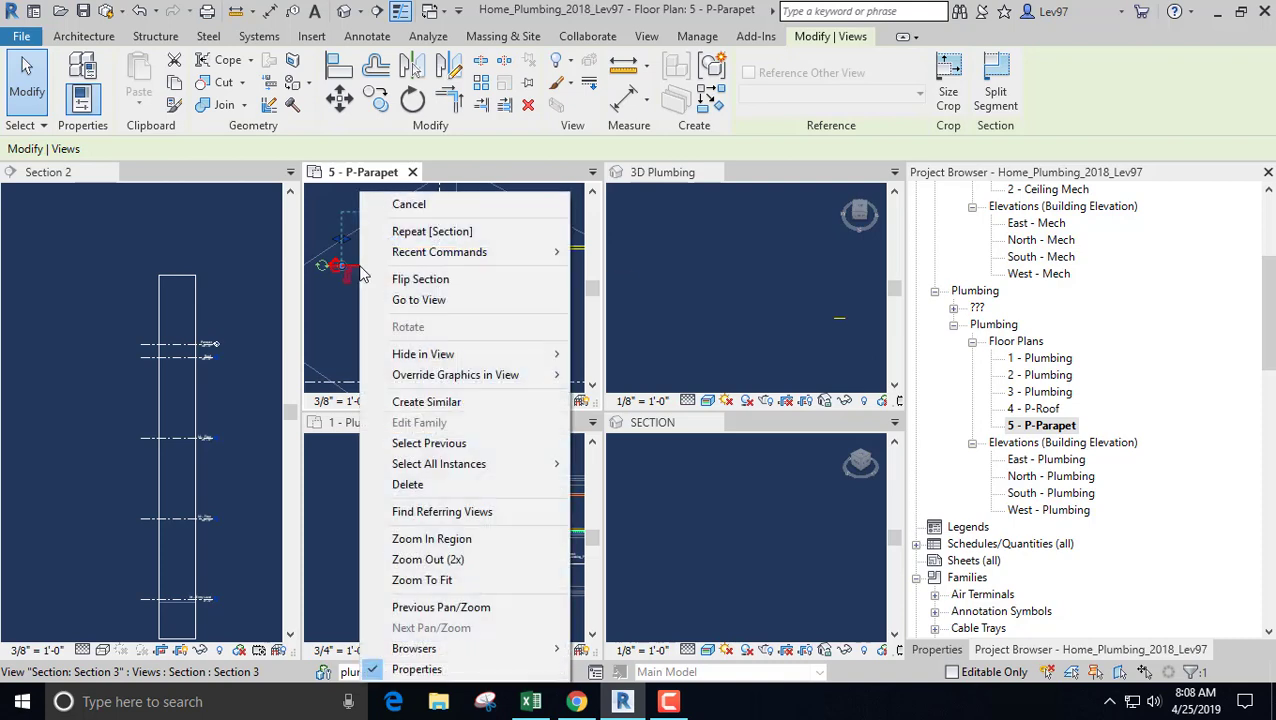
click(428, 303)
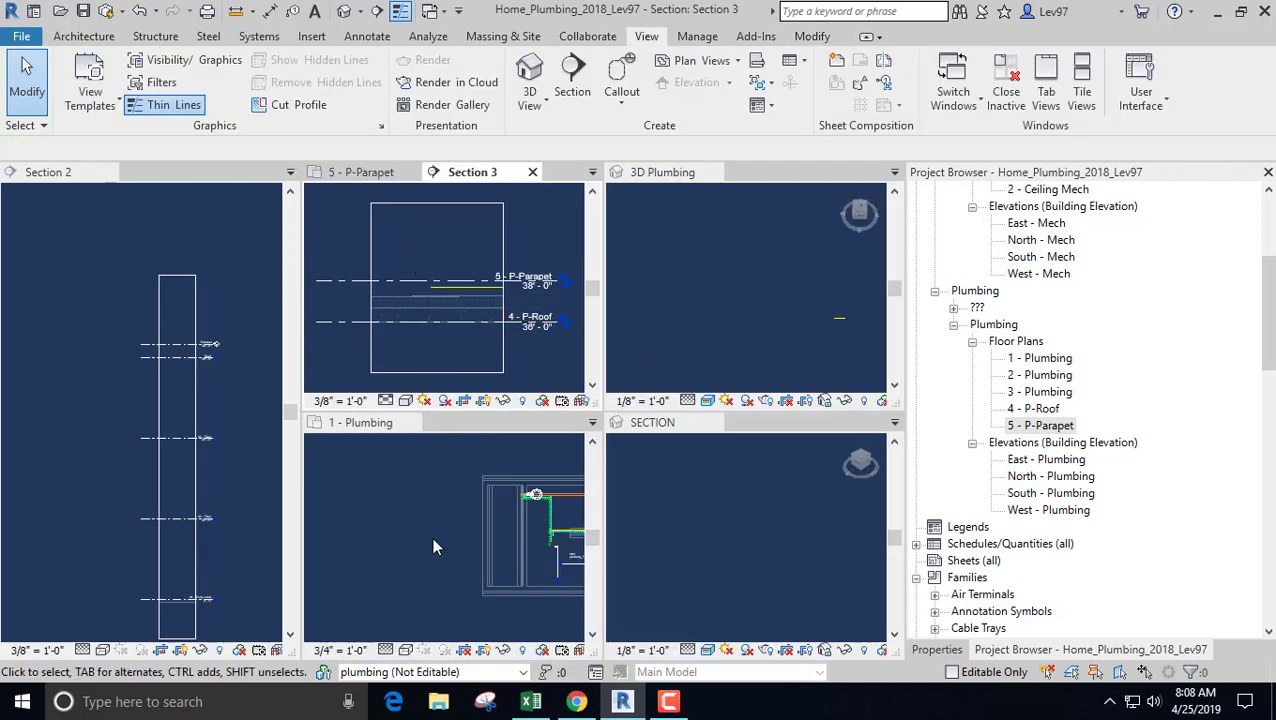
- Return to the 5 - P-Parapet plan and tile all open views, including the new section
click(686, 317)
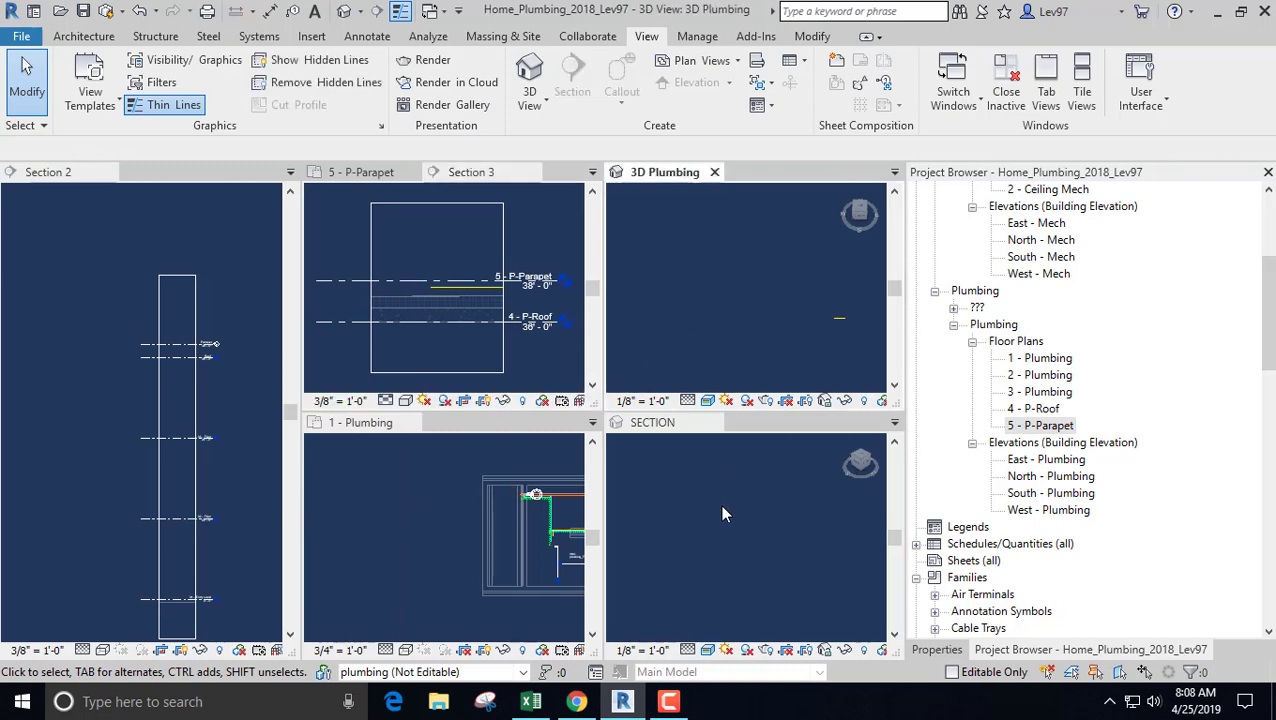
click(720, 504)
click(433, 539)
scroll(433, 539, down, 1)
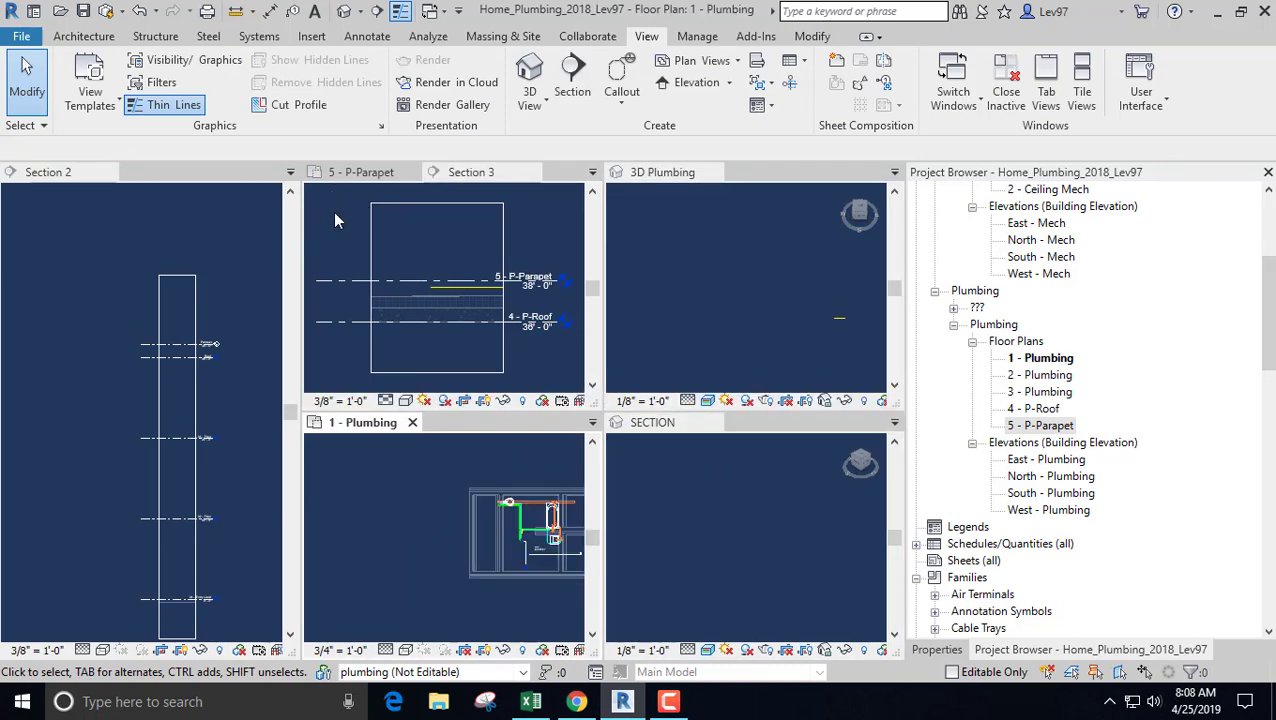
click(335, 220)
click(333, 174)
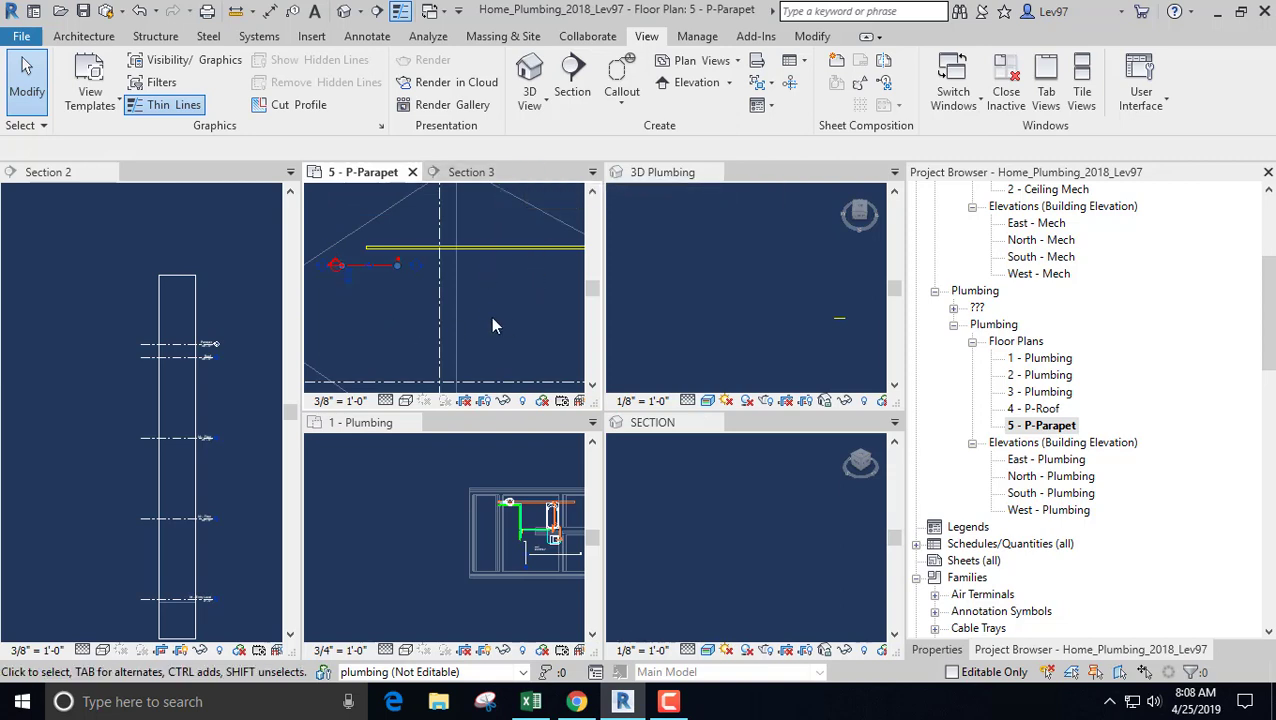
key(w)
key(t)
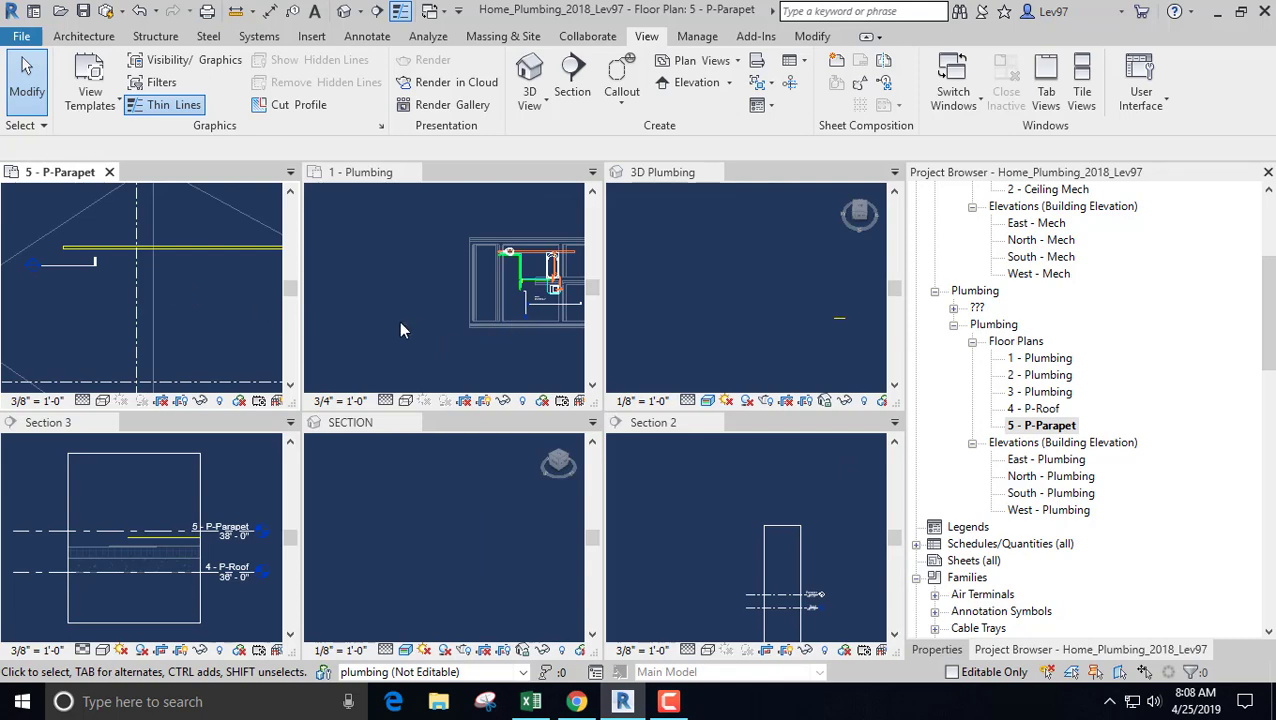
- Draw a 4" vertical pipe up from the storm pipe's open left end to just above the 5 - P-Parapet level in Section 3
click(193, 556)
scroll(134, 533, up, 5)
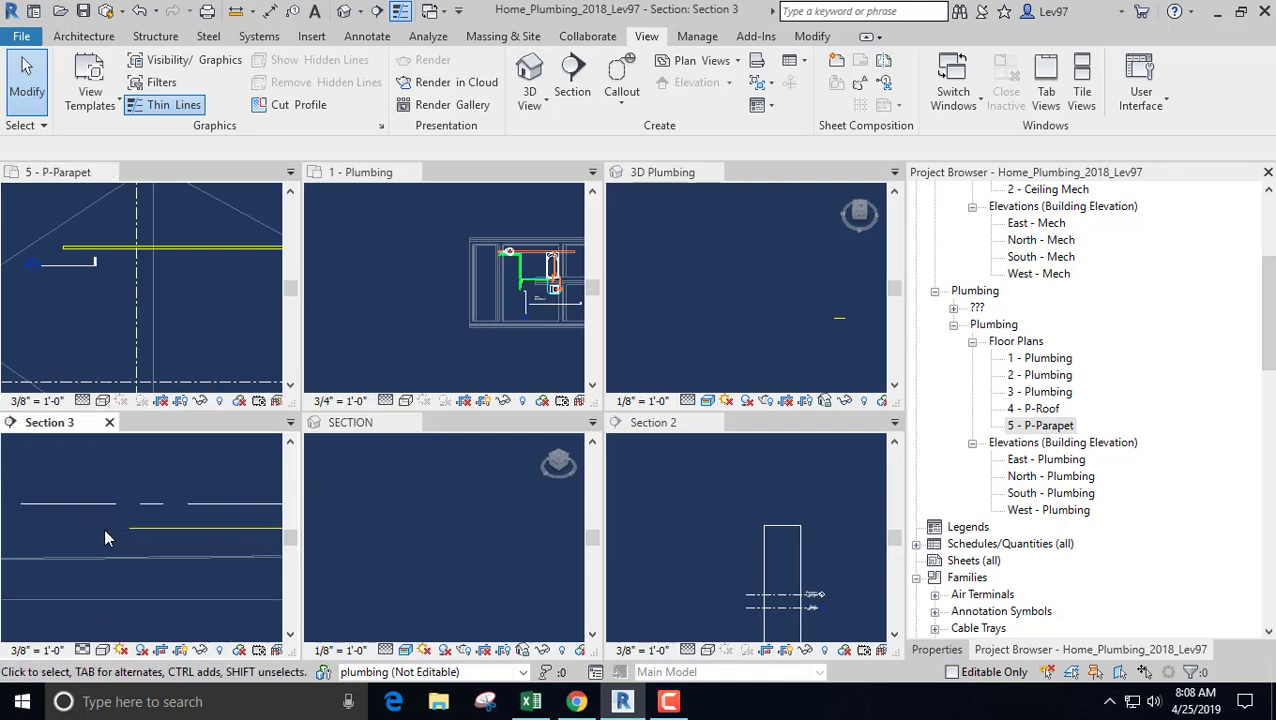
click(153, 537)
right_click(144, 536)
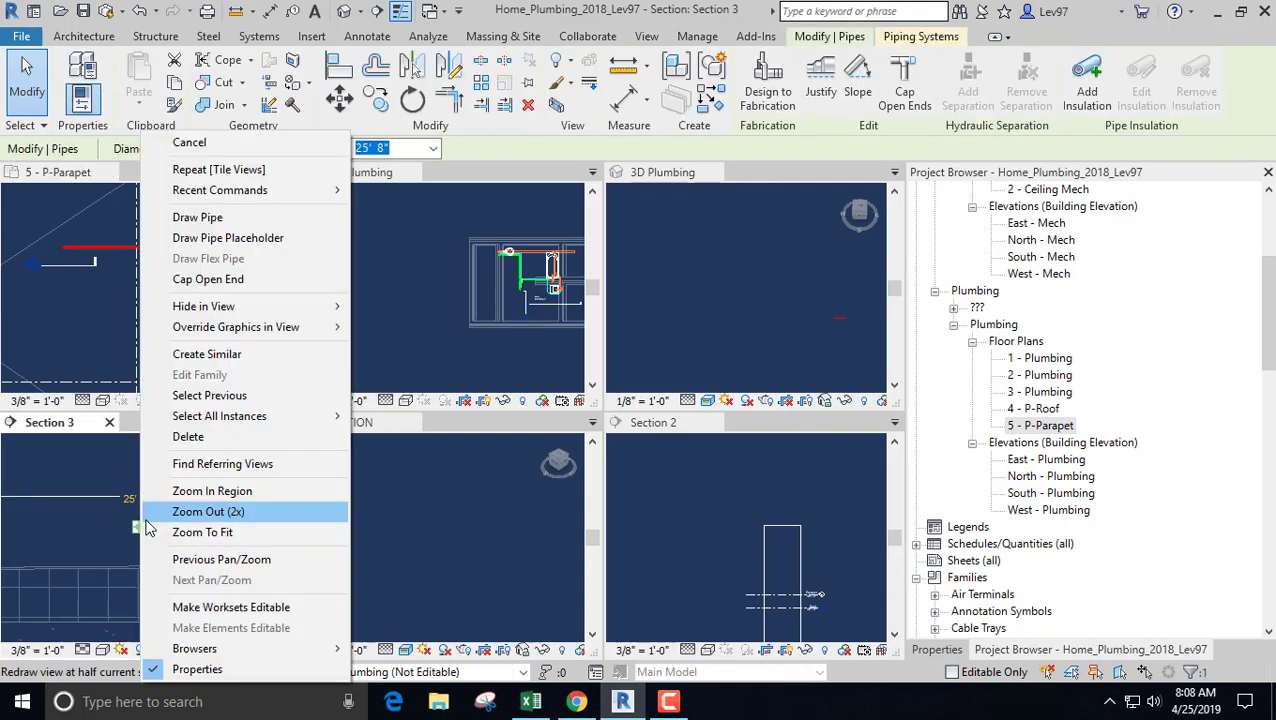
click(205, 218)
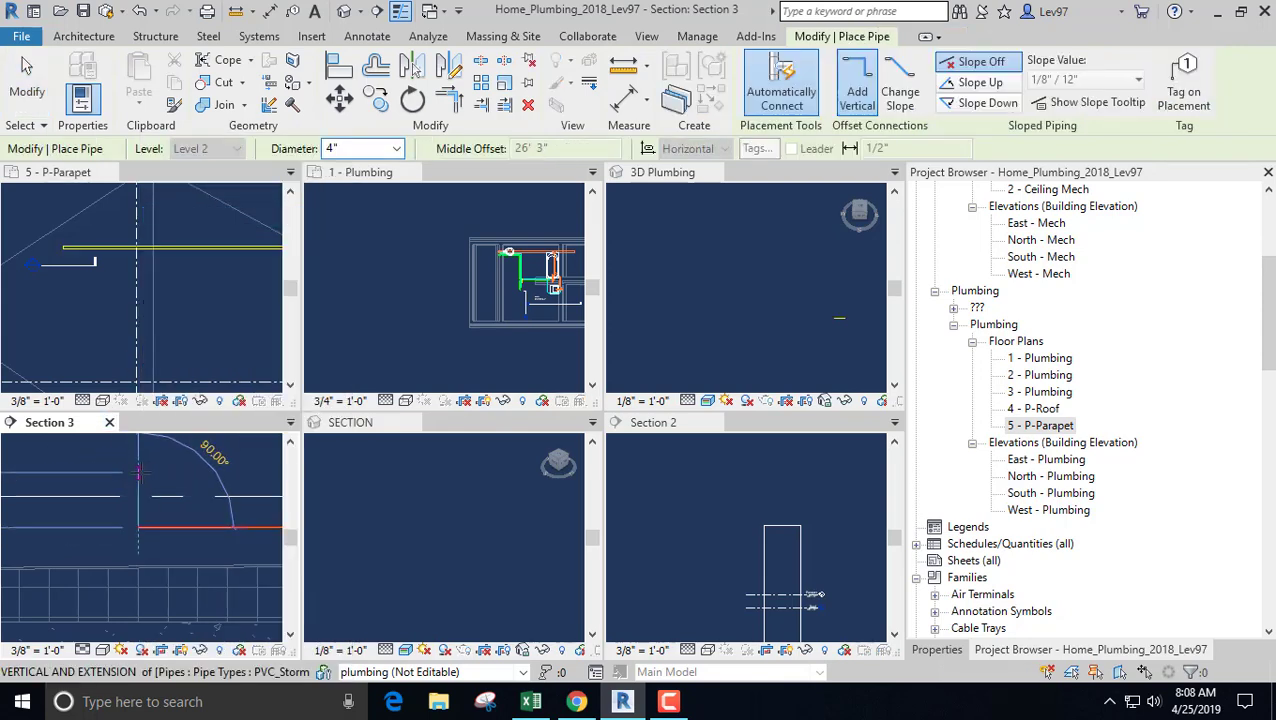
click(140, 472)
key(Escape)
key(Escape)
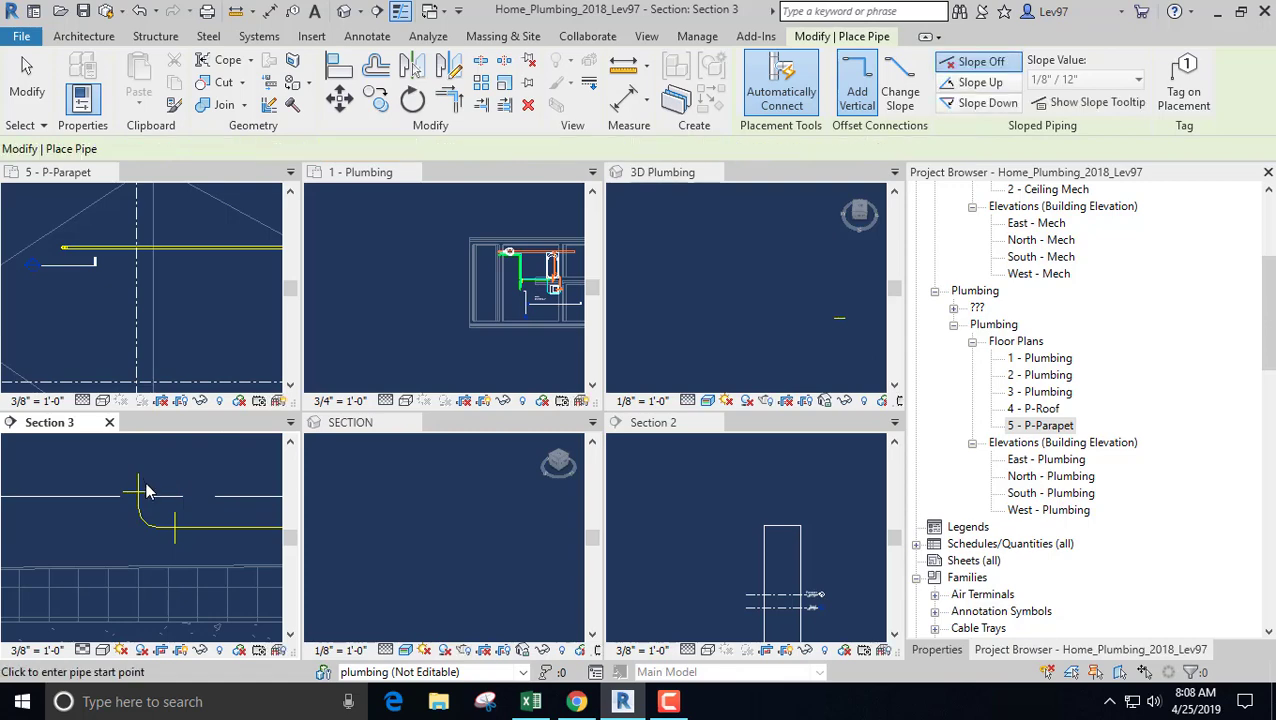
- Select the short vertical pipe above the elbow at the storm pipe's left end in Section 3
scroll(138, 502, down, 3)
scroll(128, 500, up, 3)
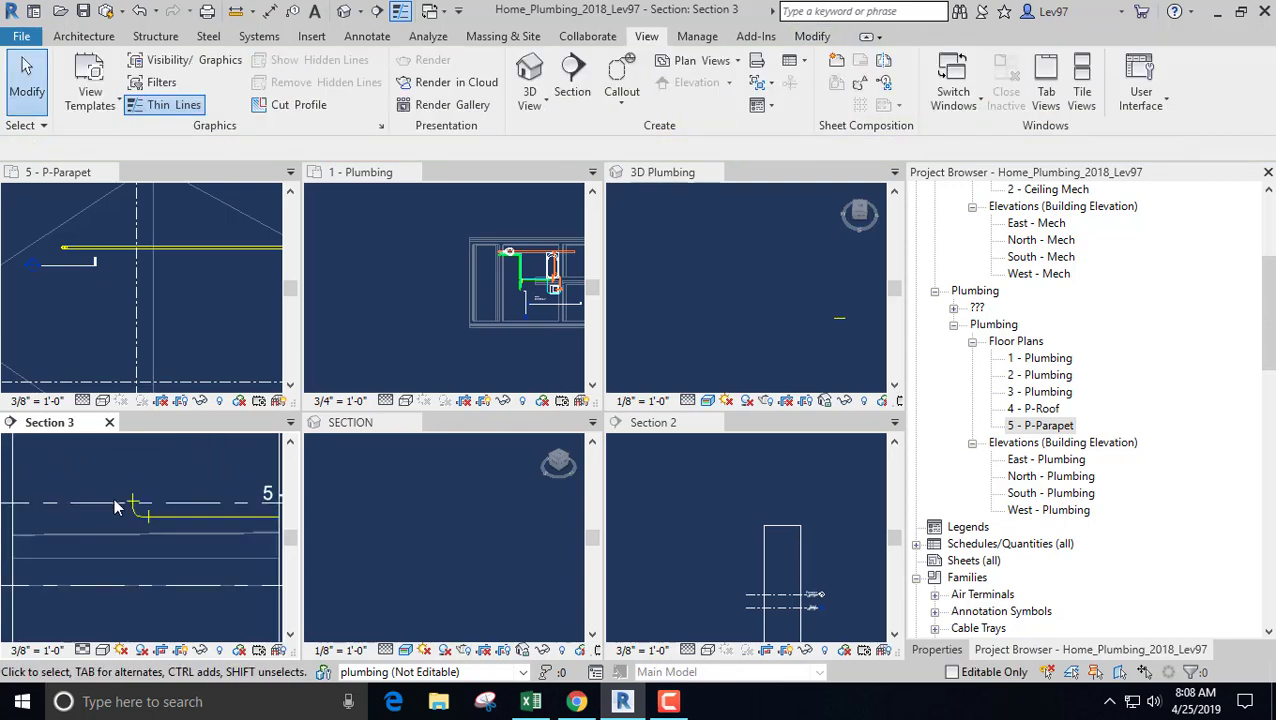
click(149, 497)
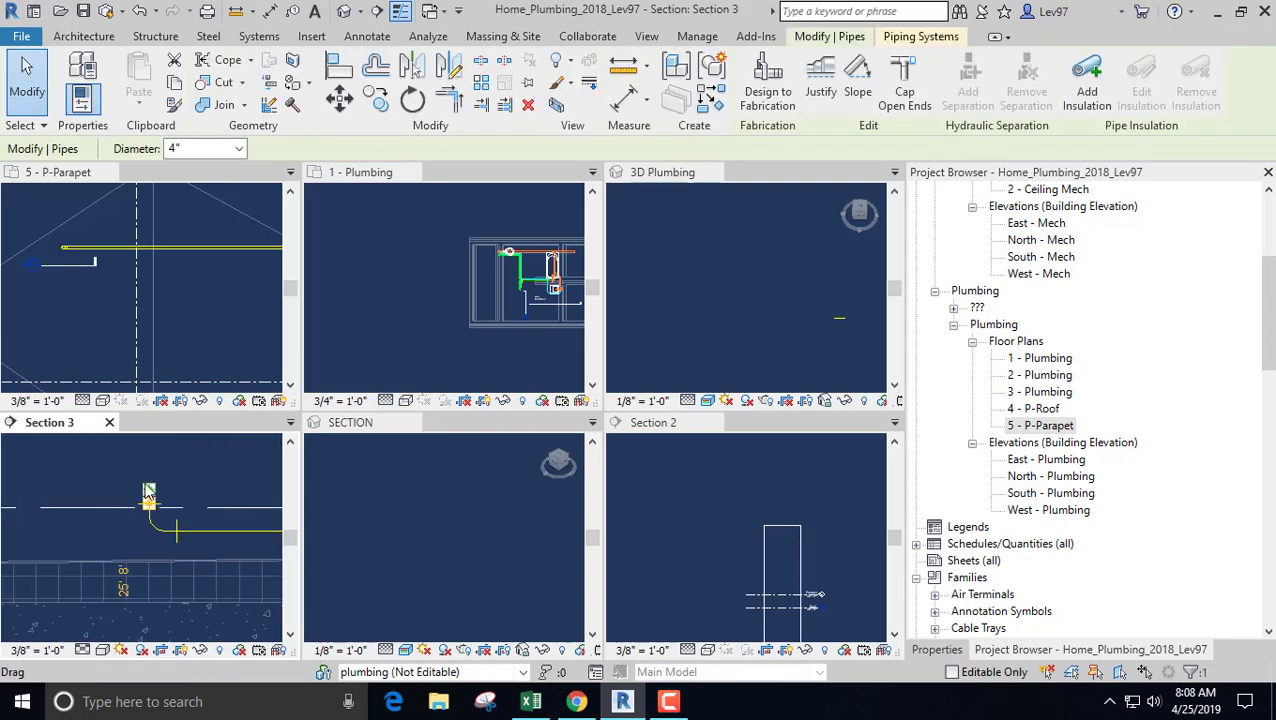